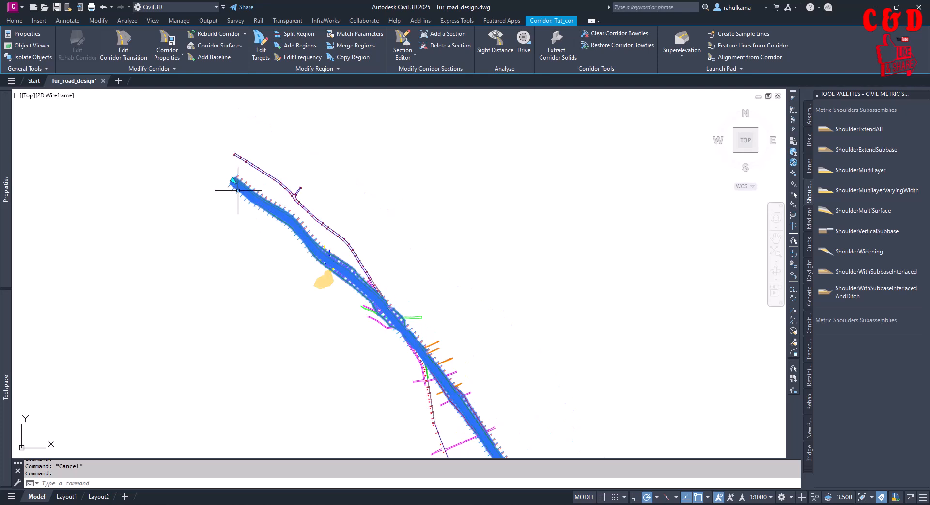
Step: Examine the road corridor from its start to its far end, and the assembly's cross-section beside the profile view
scroll(275, 218, down, 2)
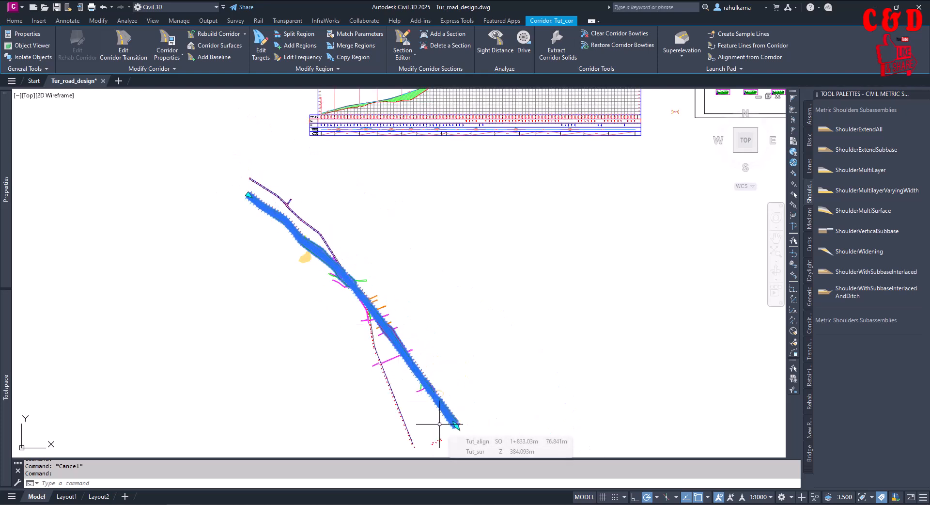
scroll(262, 196, up, 5)
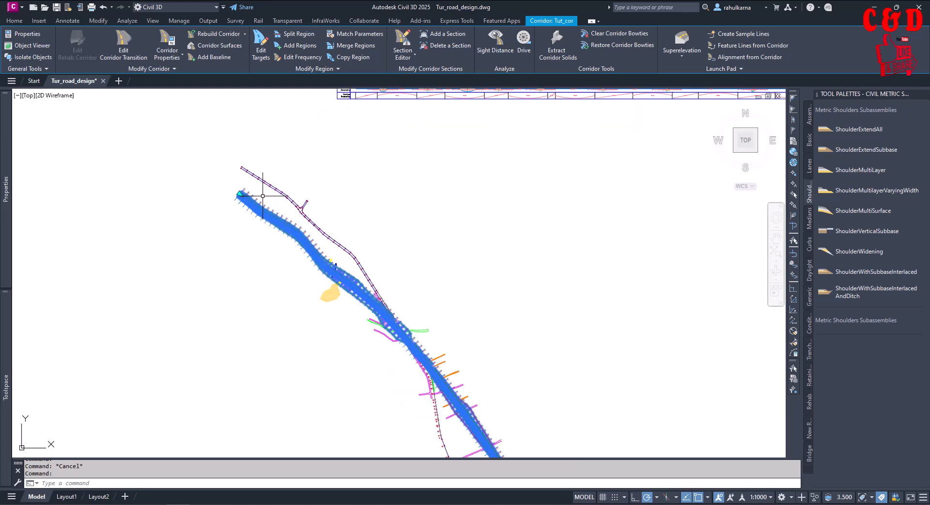
middle_drag(264, 191, 295, 204)
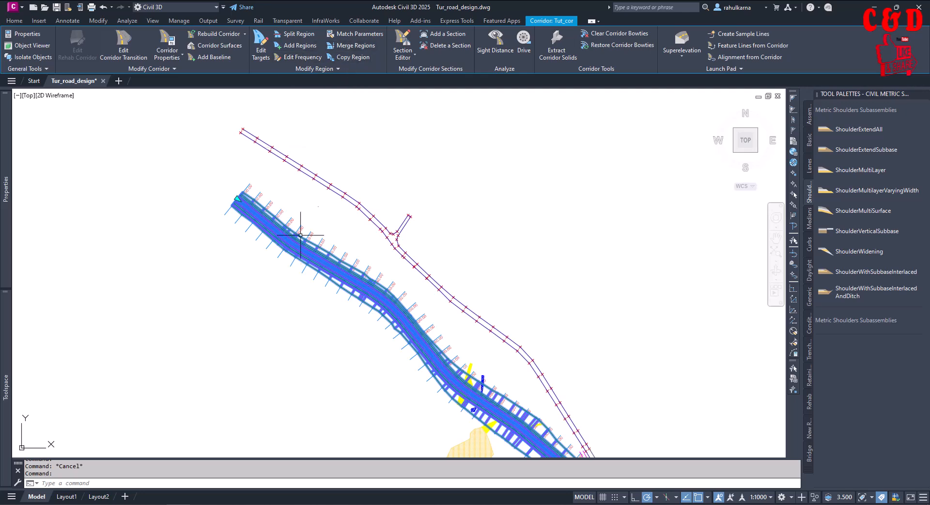
scroll(250, 208, up, 4)
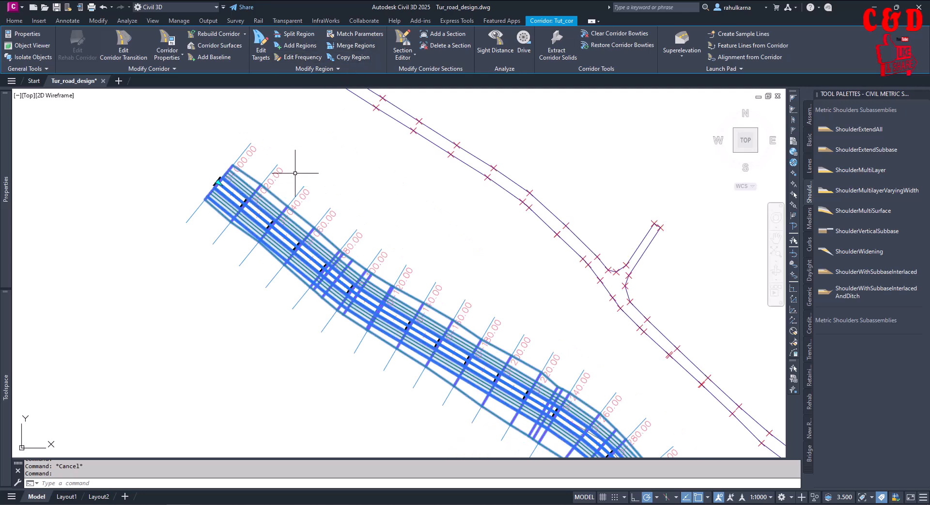
key(Escape)
click(254, 212)
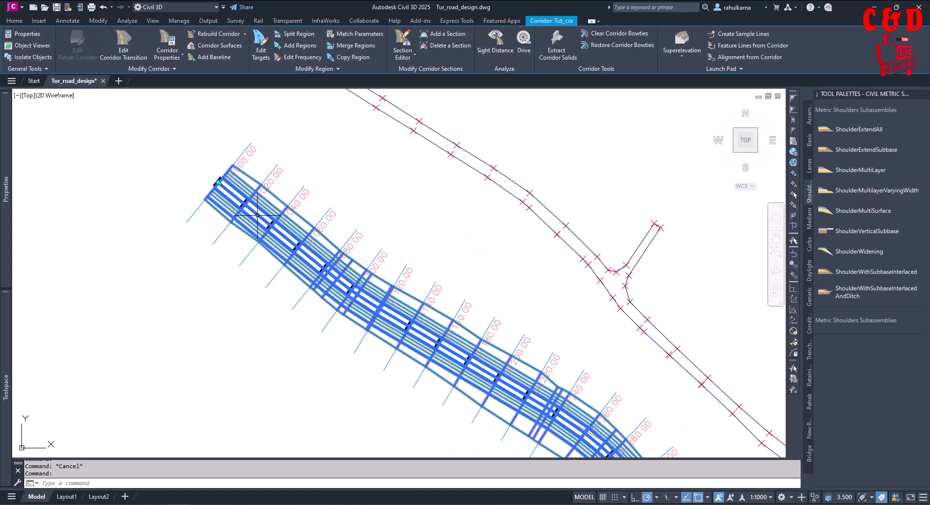
middle_drag(328, 157, 307, 161)
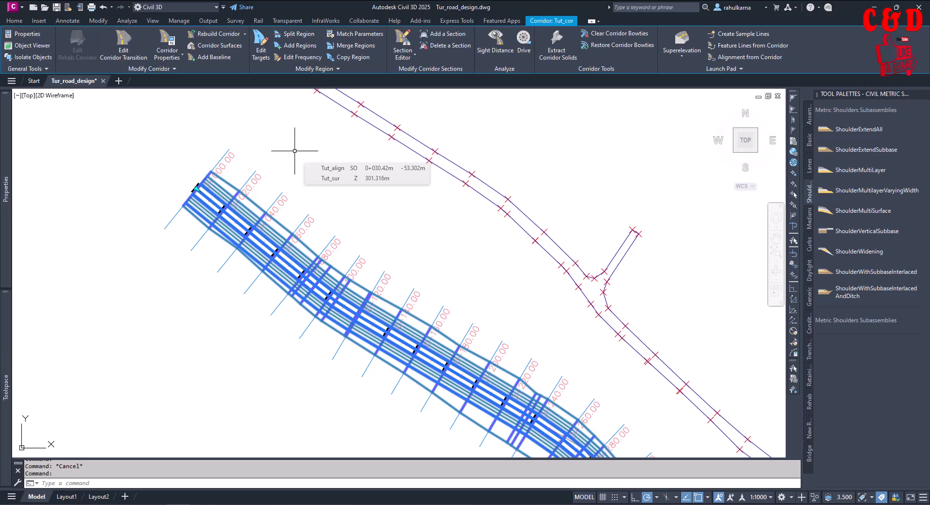
scroll(240, 224, down, 5)
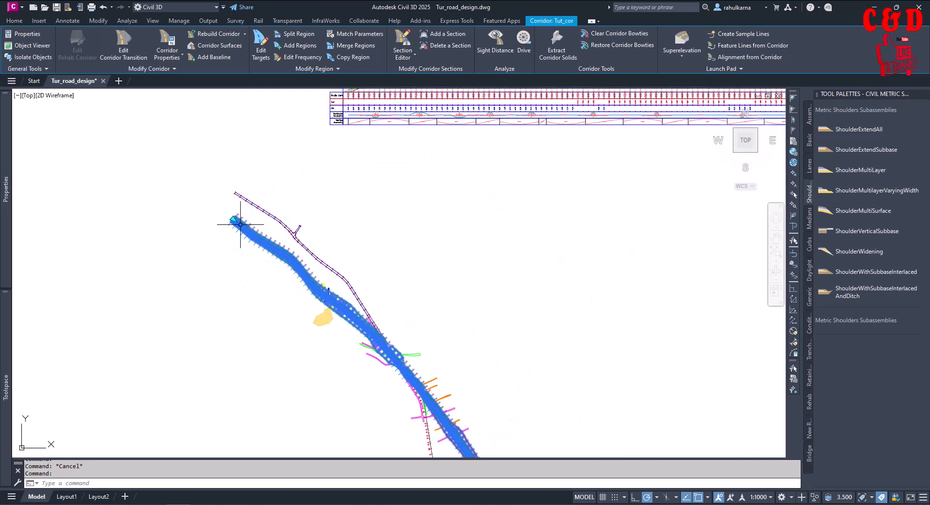
scroll(242, 228, down, 3)
scroll(390, 196, up, 10)
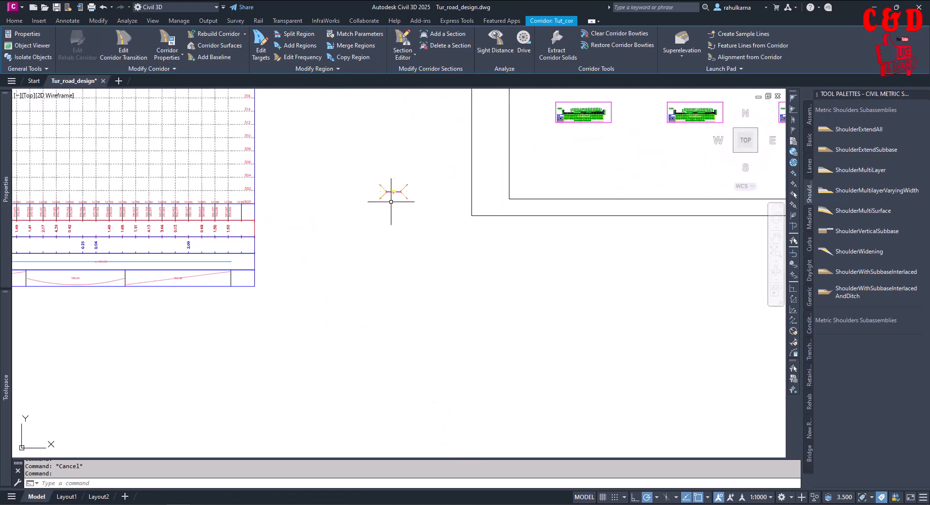
scroll(427, 247, up, 3)
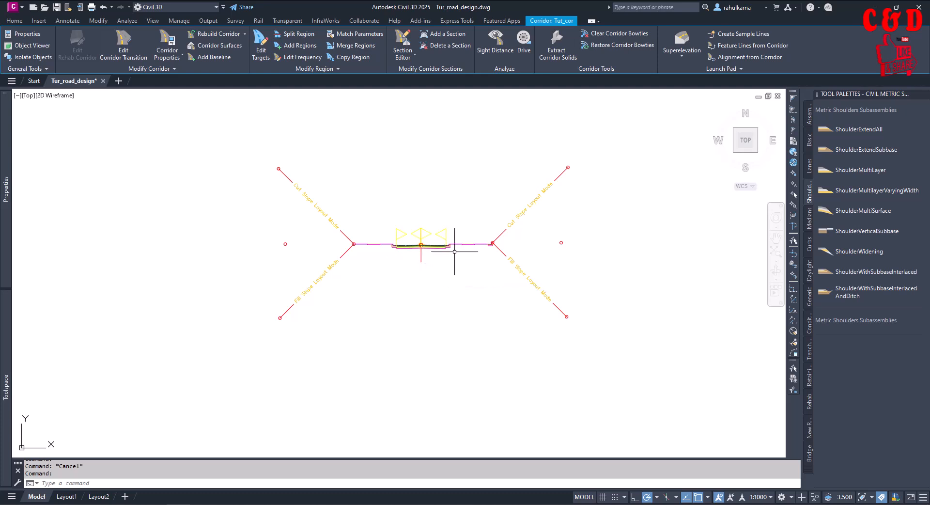
scroll(451, 265, up, 4)
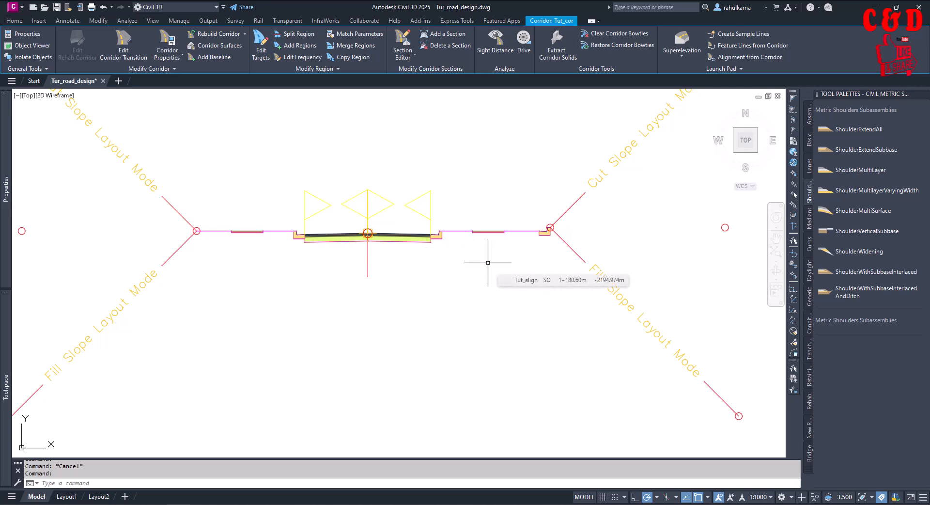
scroll(488, 262, down, 8)
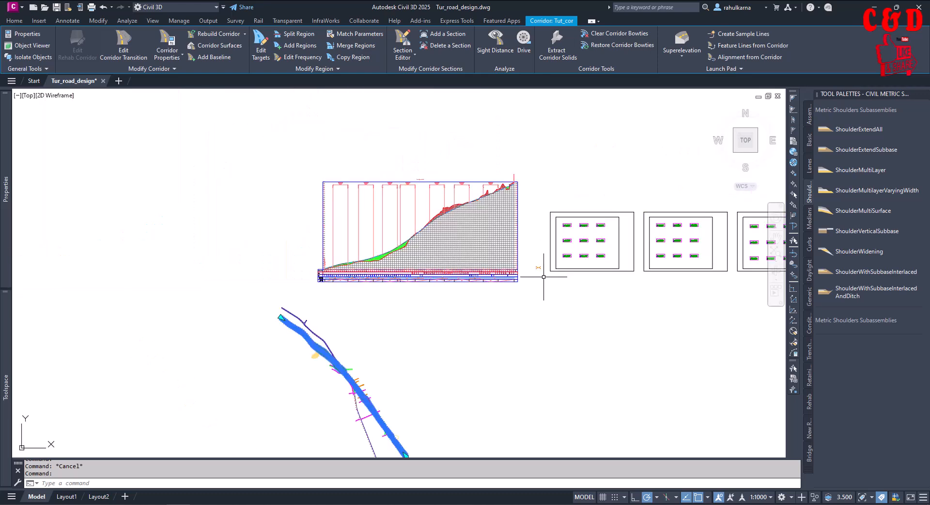
Step: Split the corridor's Basic Assembly region near its start at station 112
scroll(290, 329, up, 4)
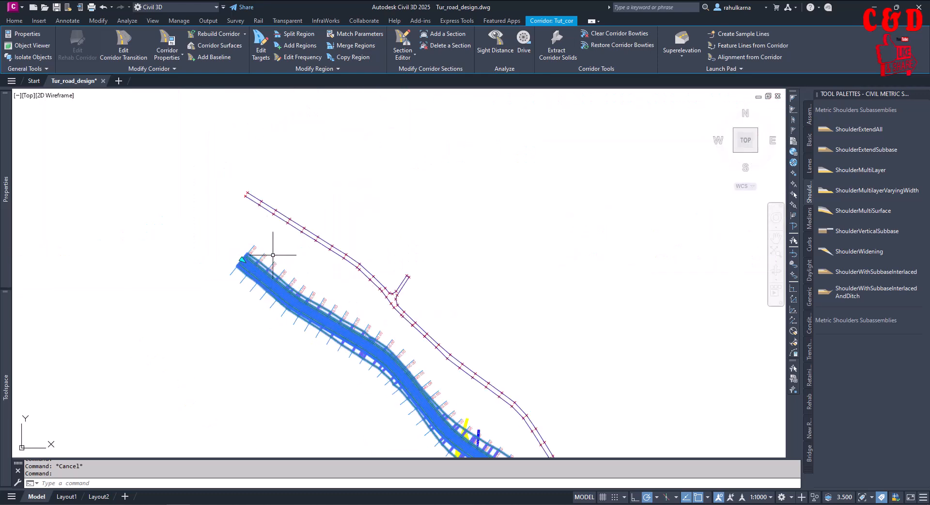
scroll(270, 244, up, 5)
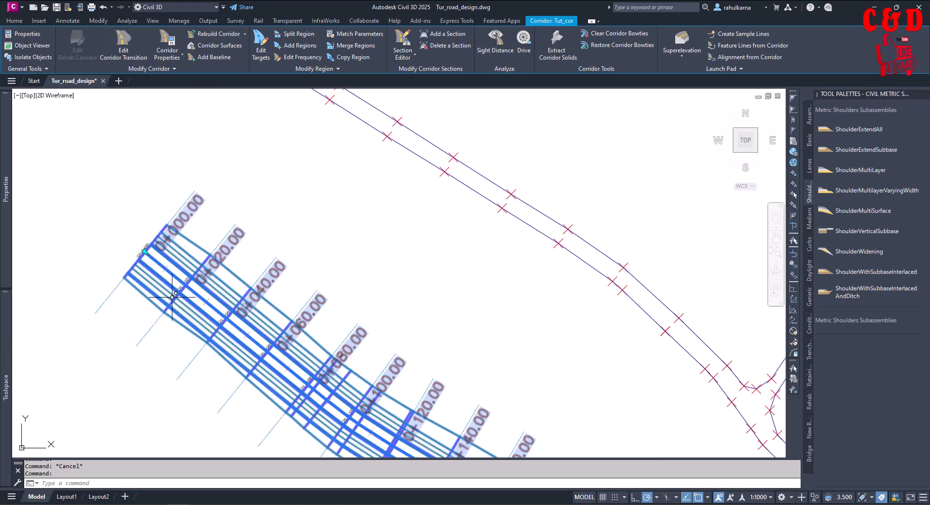
key(Escape)
click(237, 276)
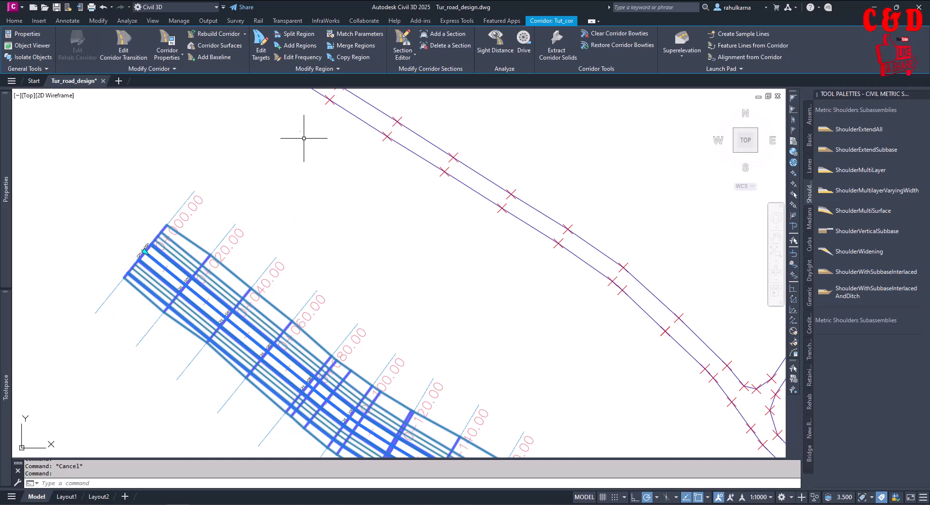
click(296, 36)
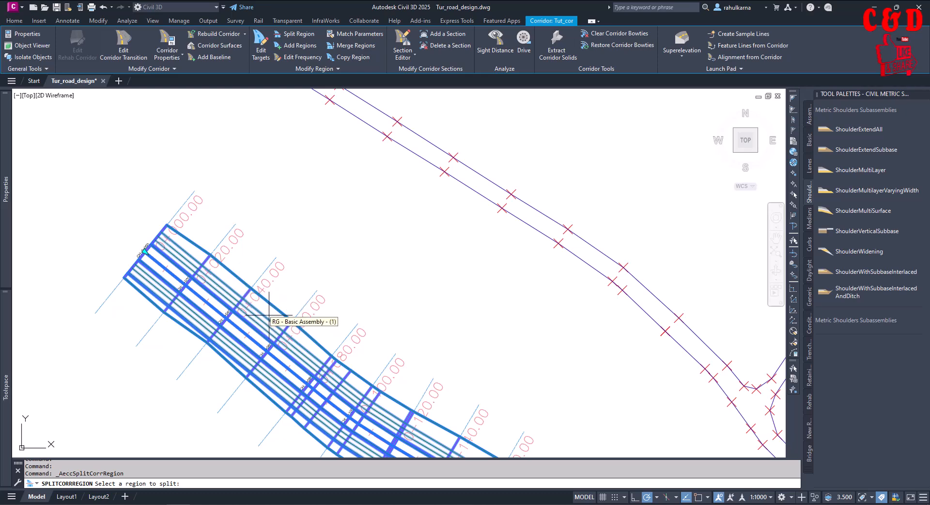
scroll(307, 232, down, 2)
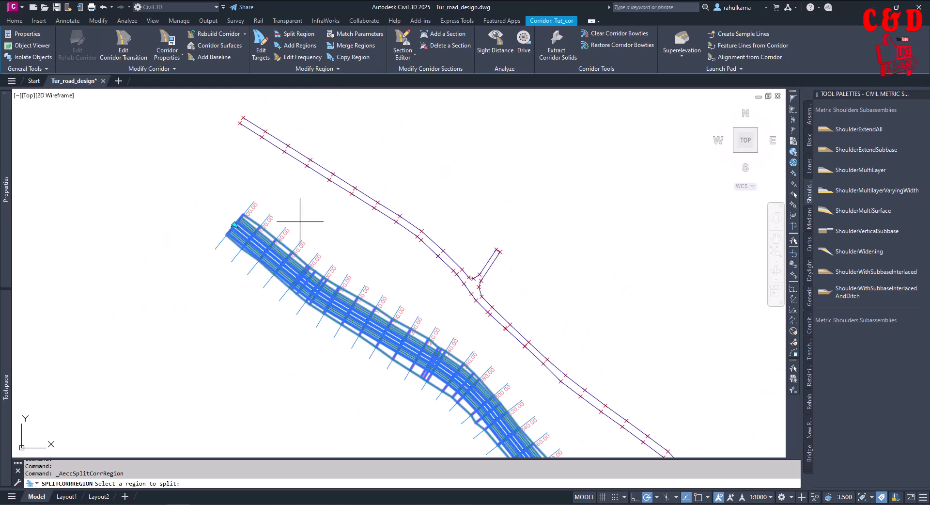
scroll(304, 227, up, 2)
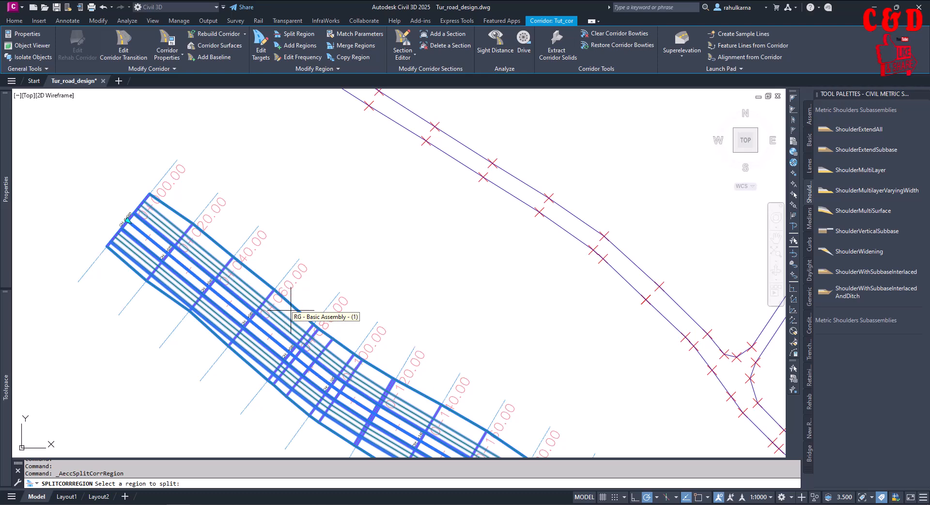
click(292, 310)
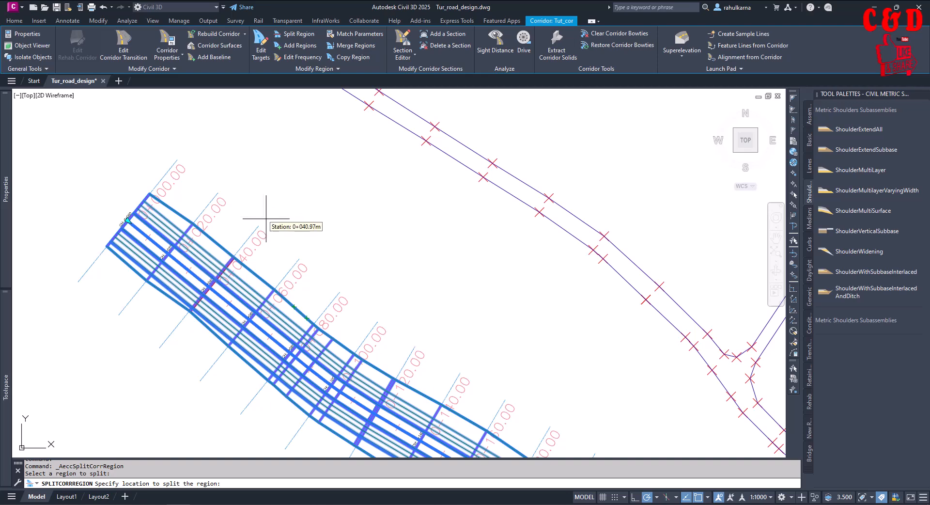
middle_drag(381, 286, 305, 185)
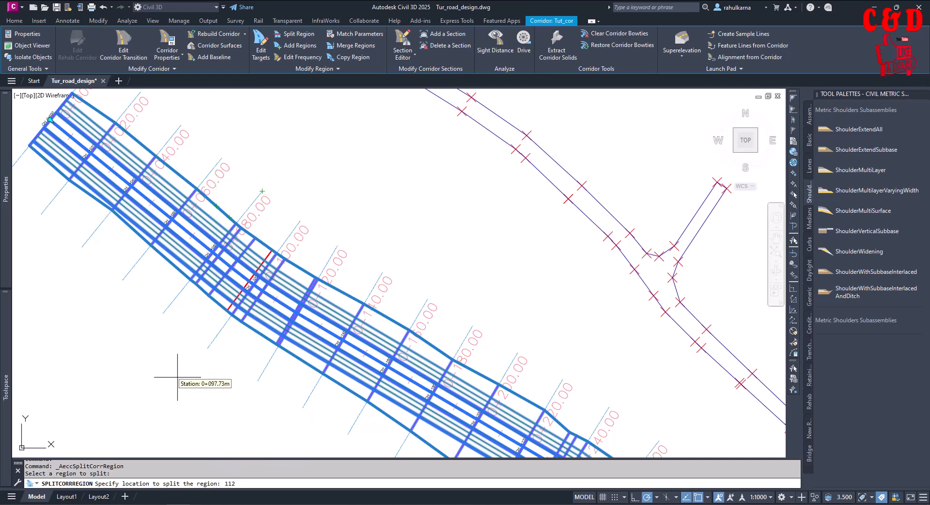
key(Return)
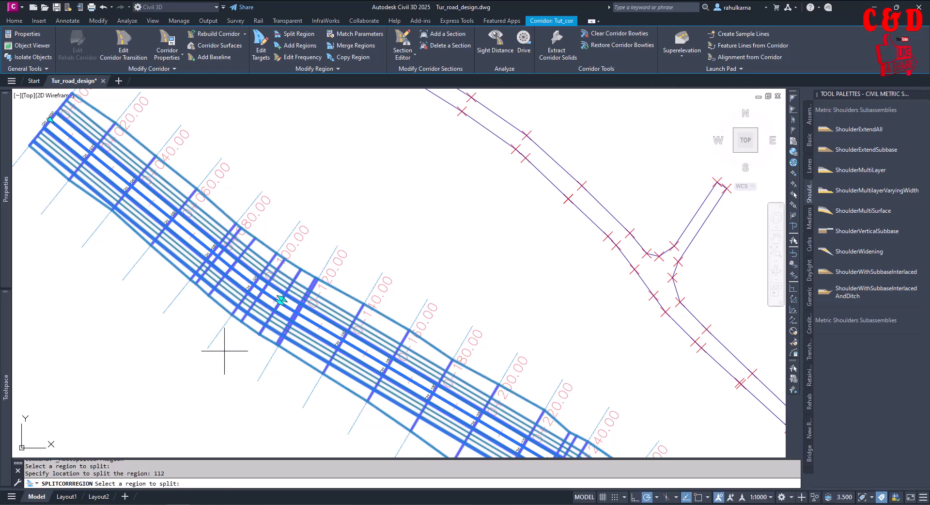
Step: Split the copied region beyond the first split again, between stations 0+180 and 0+200
scroll(288, 300, up, 5)
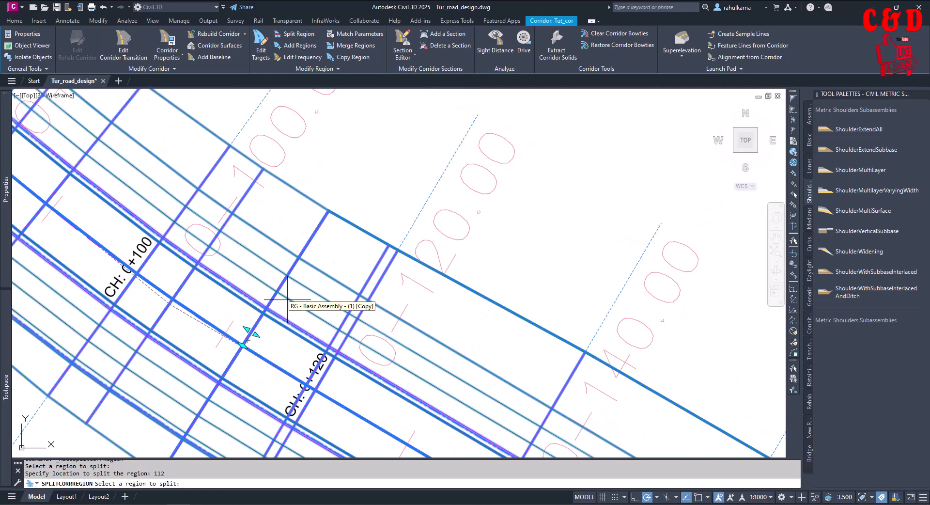
scroll(323, 257, down, 5)
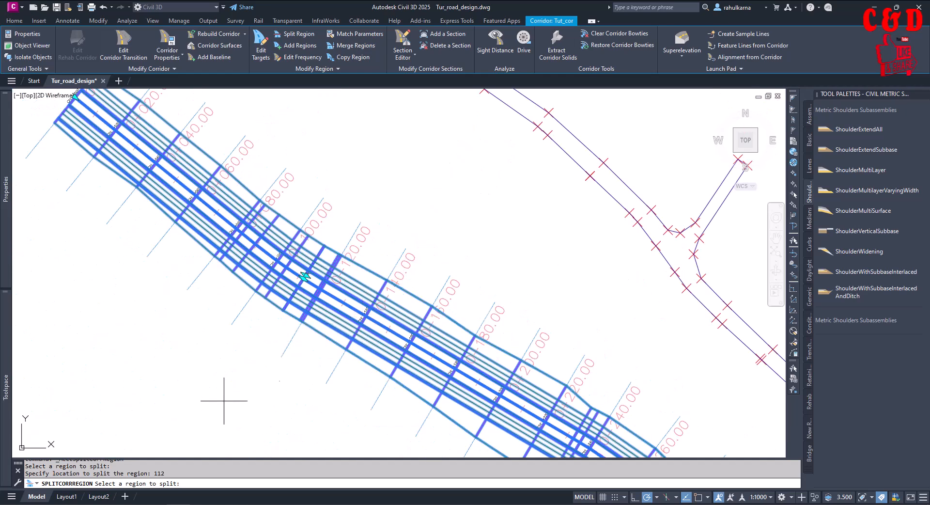
middle_drag(393, 335, 319, 332)
middle_drag(288, 207, 373, 264)
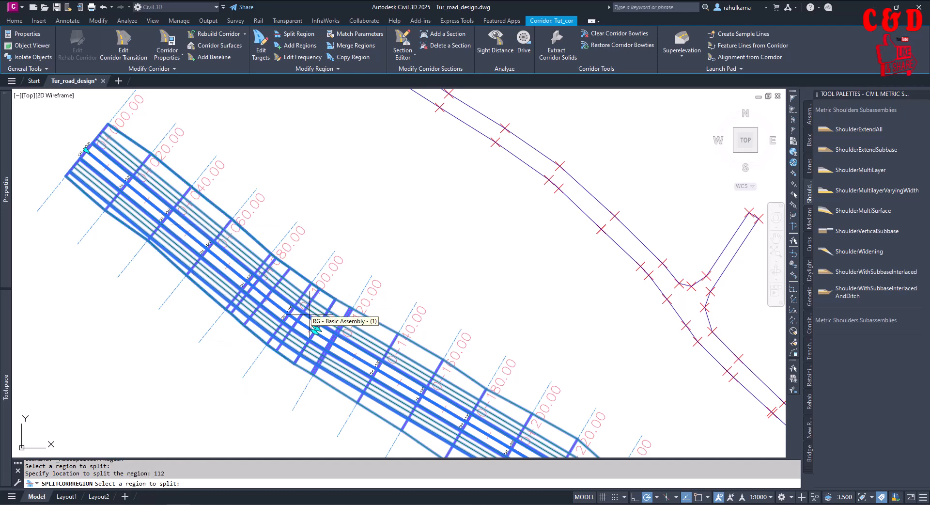
middle_drag(466, 280, 332, 195)
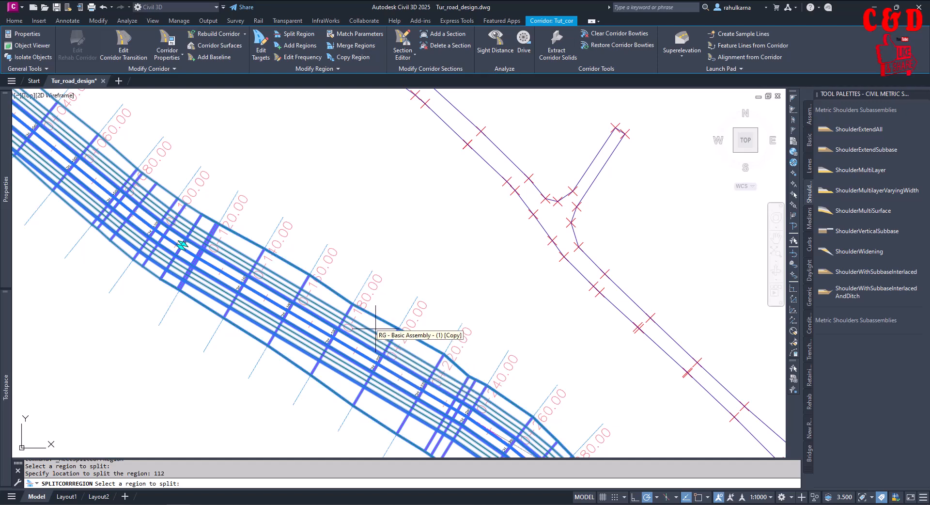
click(364, 383)
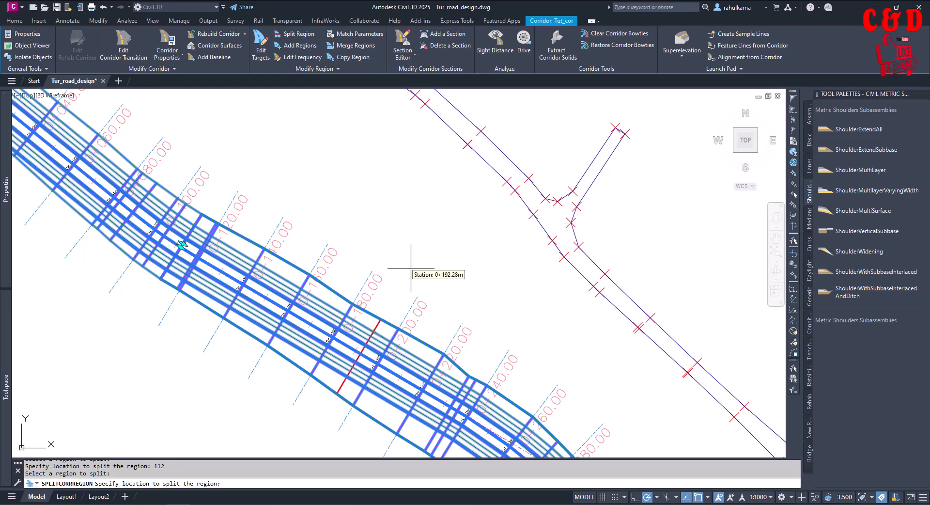
click(386, 301)
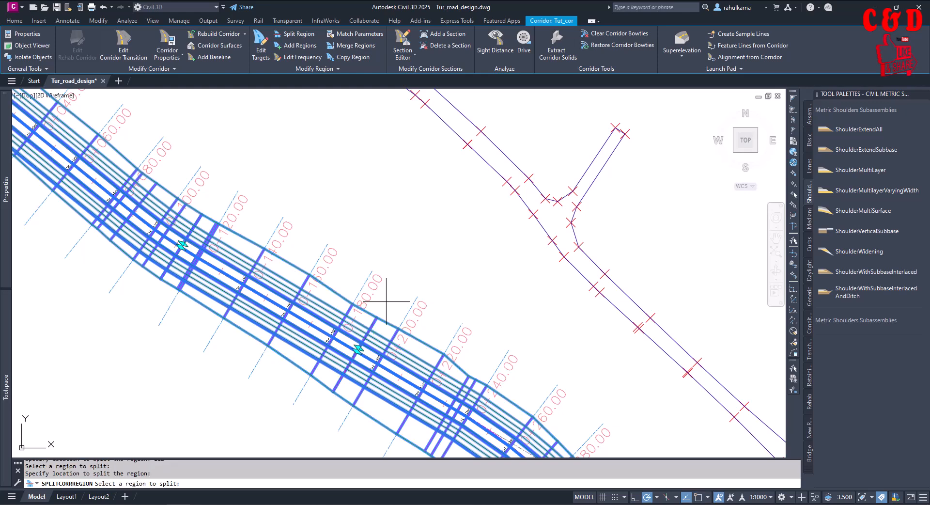
Step: Split the remaining corridor region between stations 0+280 and 0+300, and end the region splitting
scroll(382, 302, down, 5)
scroll(381, 301, up, 3)
scroll(381, 301, up, 2)
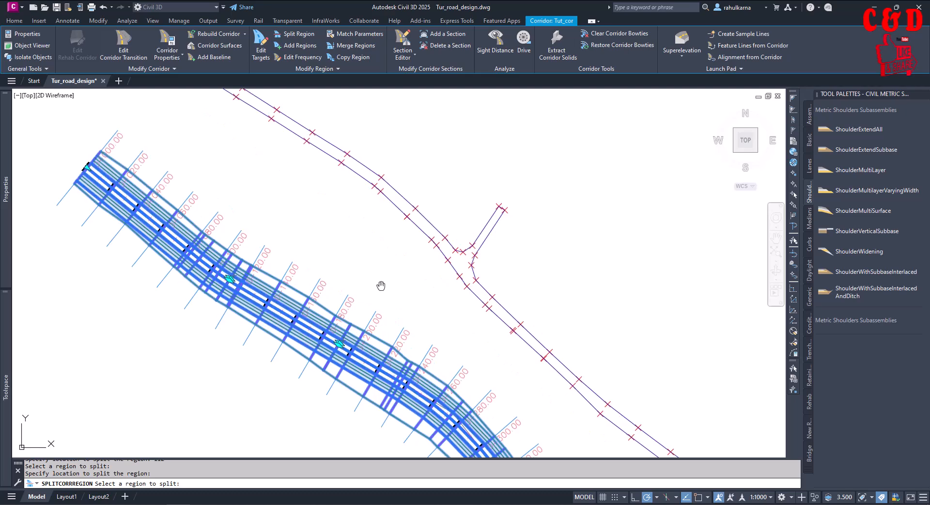
middle_drag(382, 285, 352, 246)
middle_drag(394, 267, 354, 238)
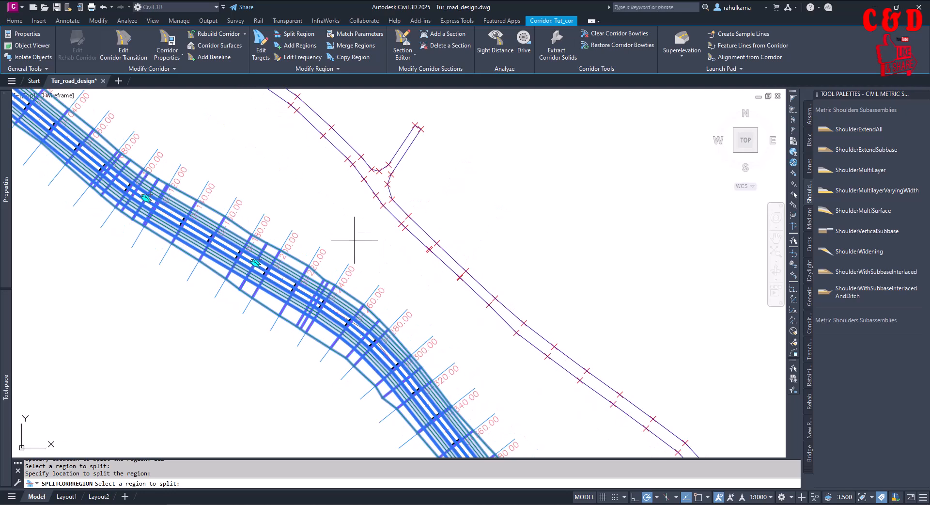
scroll(394, 343, up, 2)
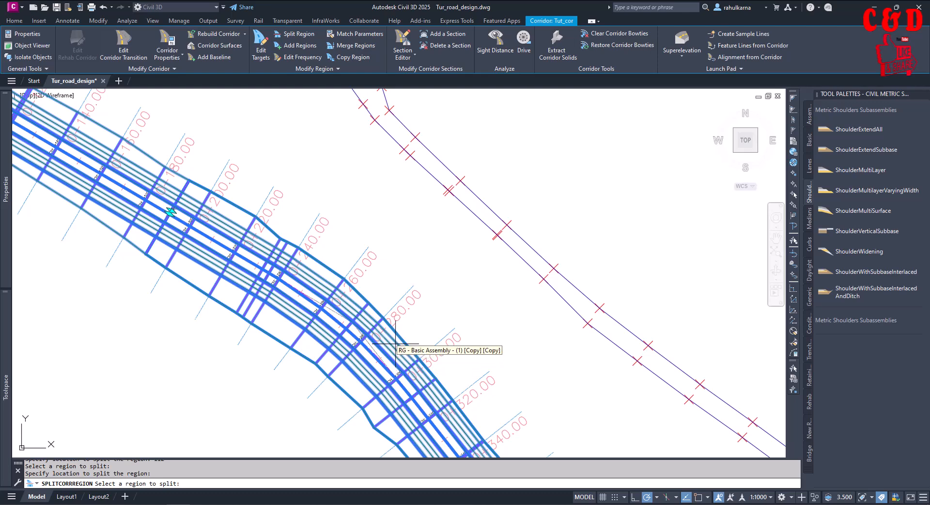
click(395, 343)
click(413, 333)
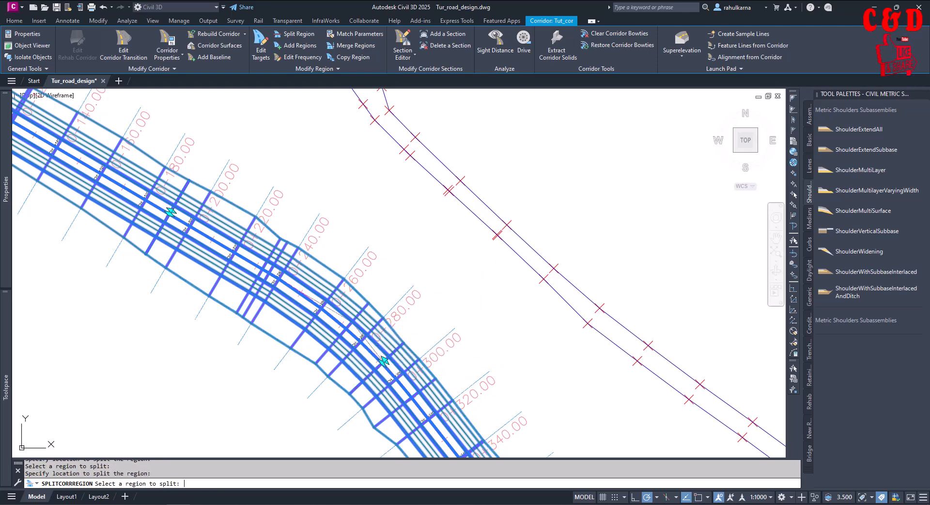
key(Return)
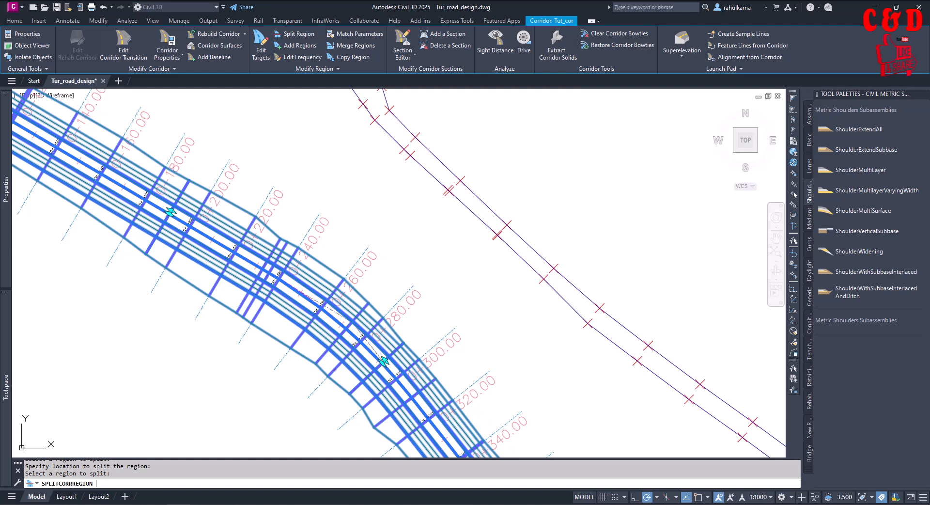
Step: Open the Tut_cor corridor's properties and enlarge the window and its Name column to make the region parameters readable
scroll(407, 249, down, 5)
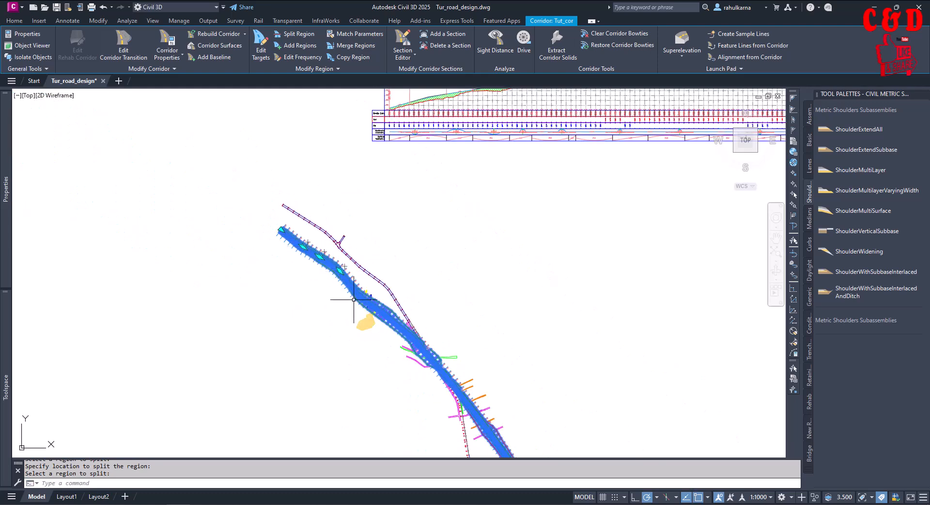
mouse_move(348, 345)
middle_down()
mouse_move(301, 201)
mouse_move(320, 235)
middle_up()
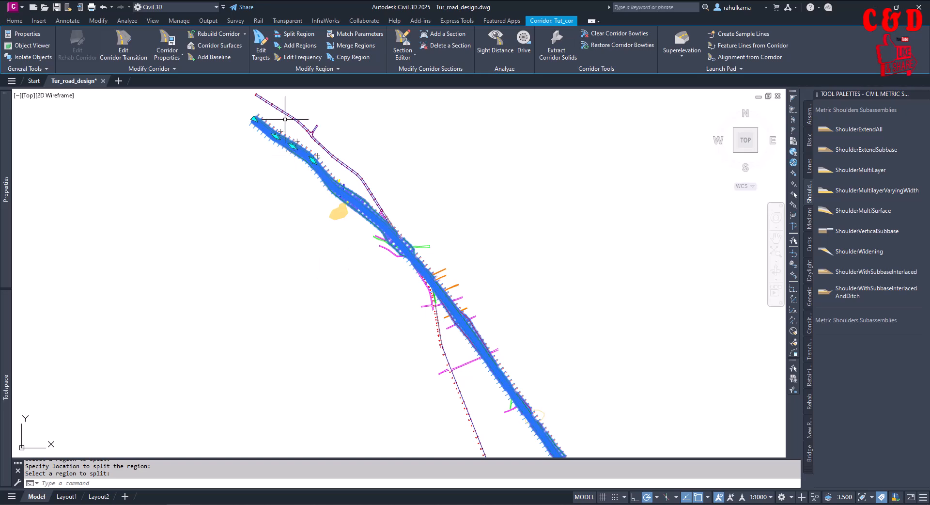
scroll(286, 129, up, 5)
middle_drag(294, 164, 361, 206)
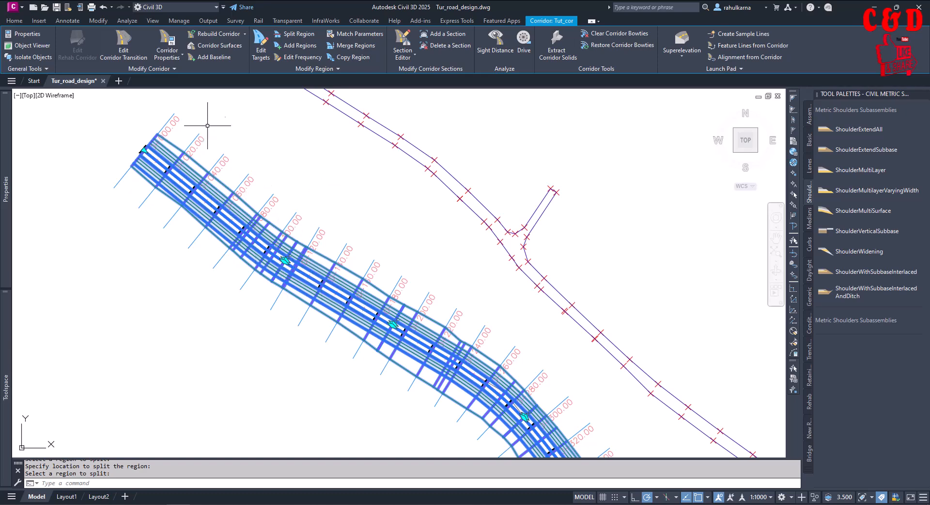
click(164, 44)
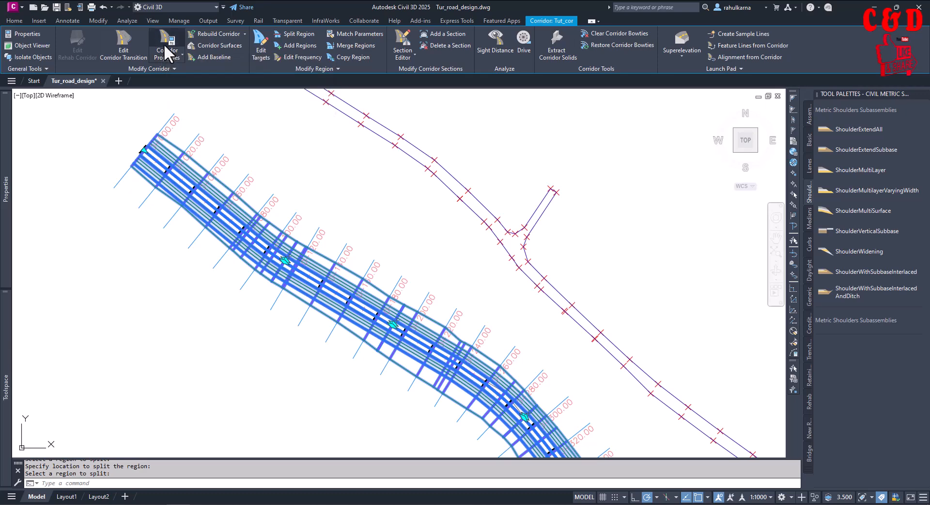
drag(212, 106, 604, 102)
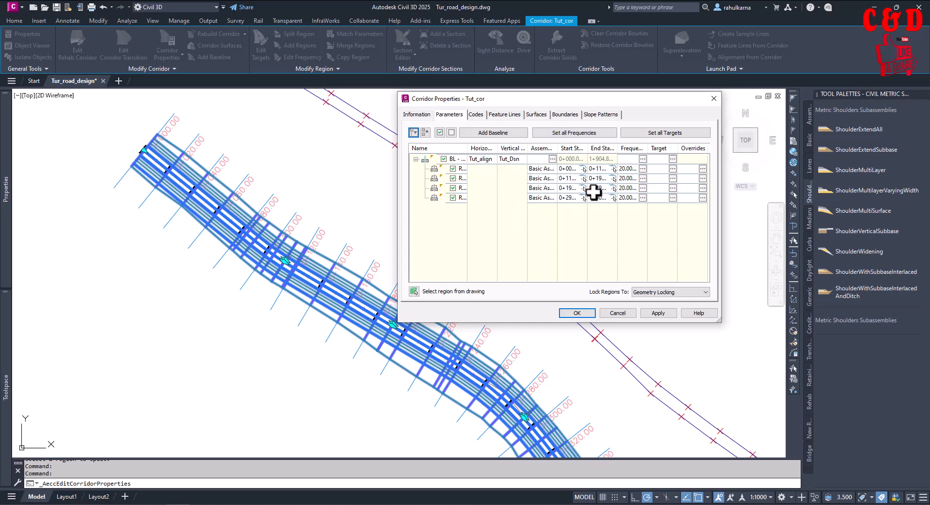
drag(720, 302, 860, 289)
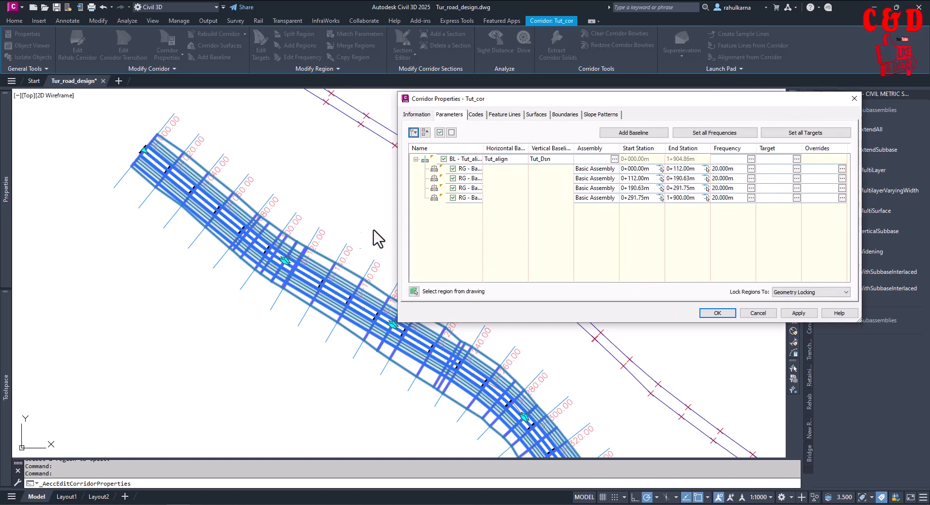
drag(396, 215, 287, 215)
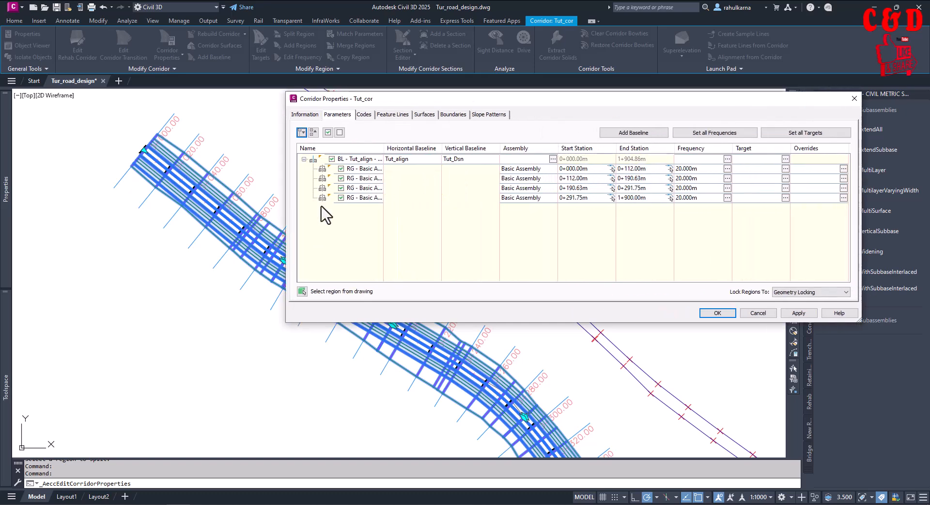
drag(381, 151, 412, 151)
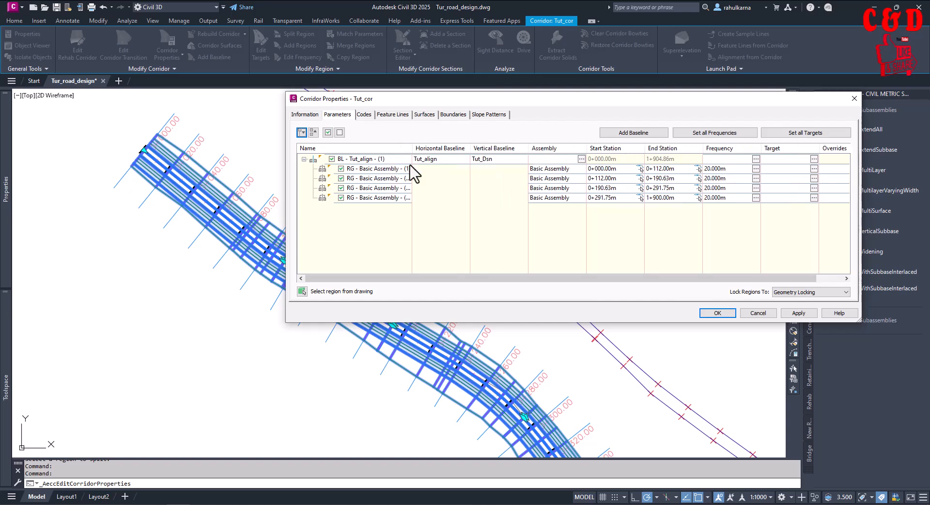
Step: Set the first Basic Assembly region's end station to 100 and rebuild the corridor, then close its properties
click(388, 170)
click(386, 170)
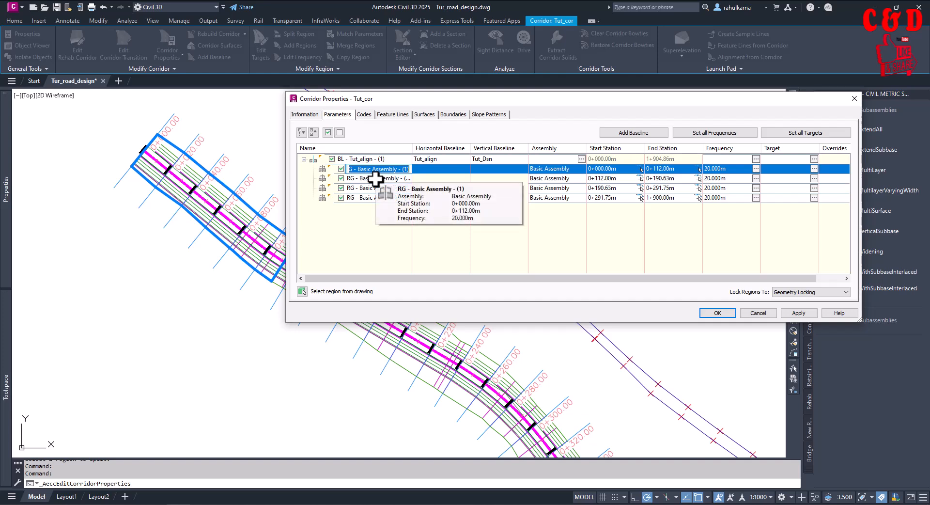
click(660, 170)
click(659, 170)
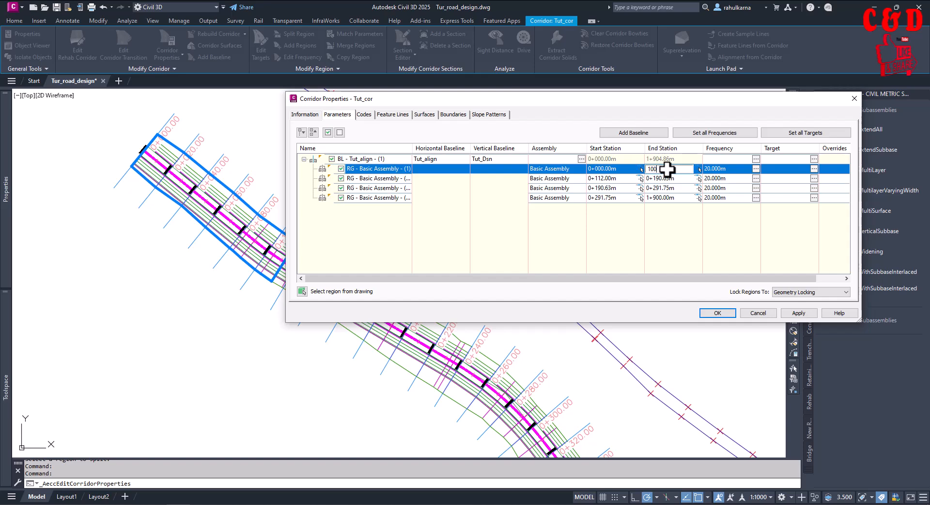
key(Return)
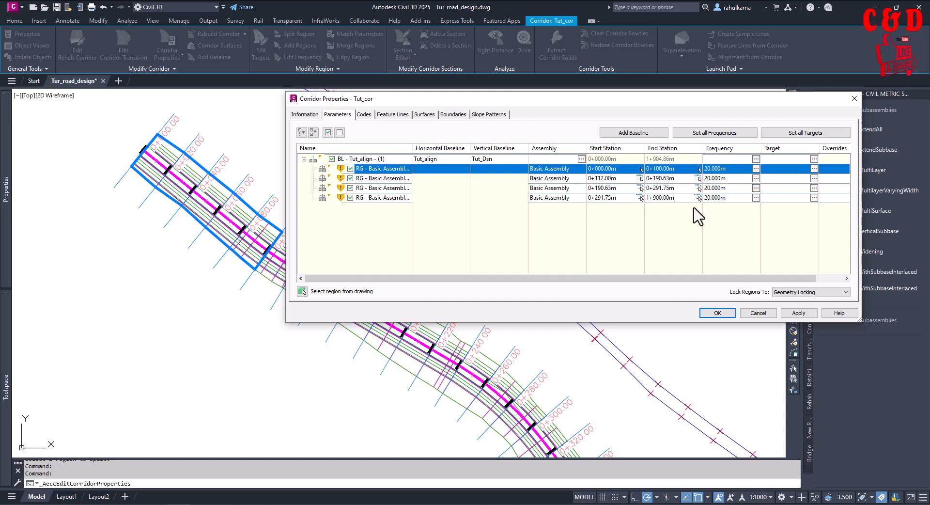
click(793, 316)
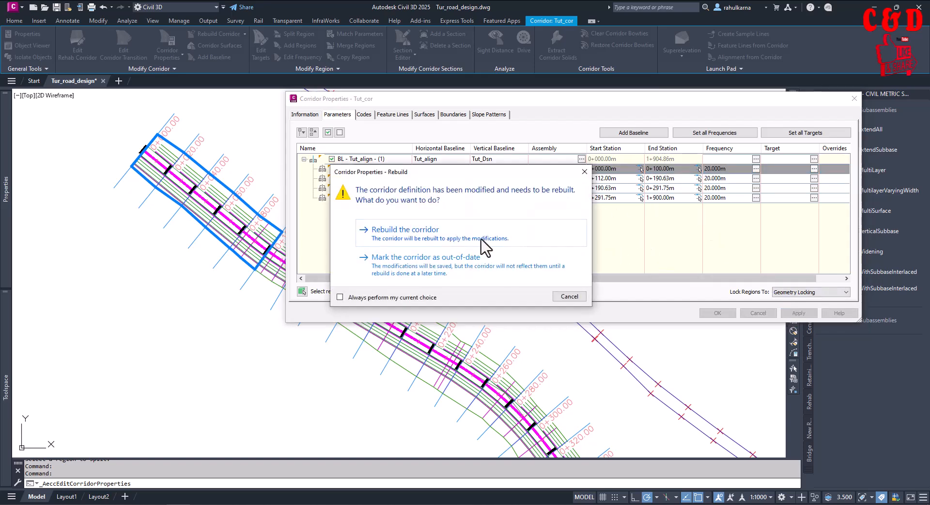
click(442, 235)
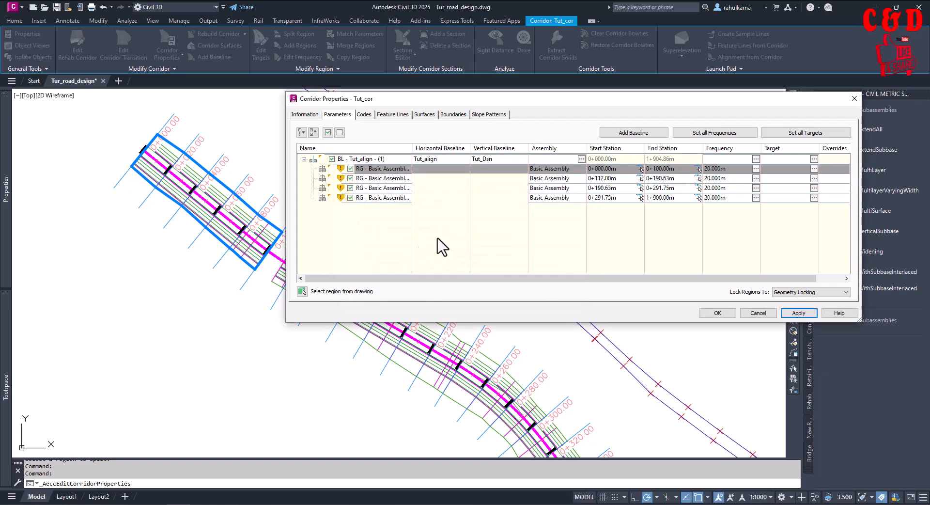
drag(428, 98, 445, 97)
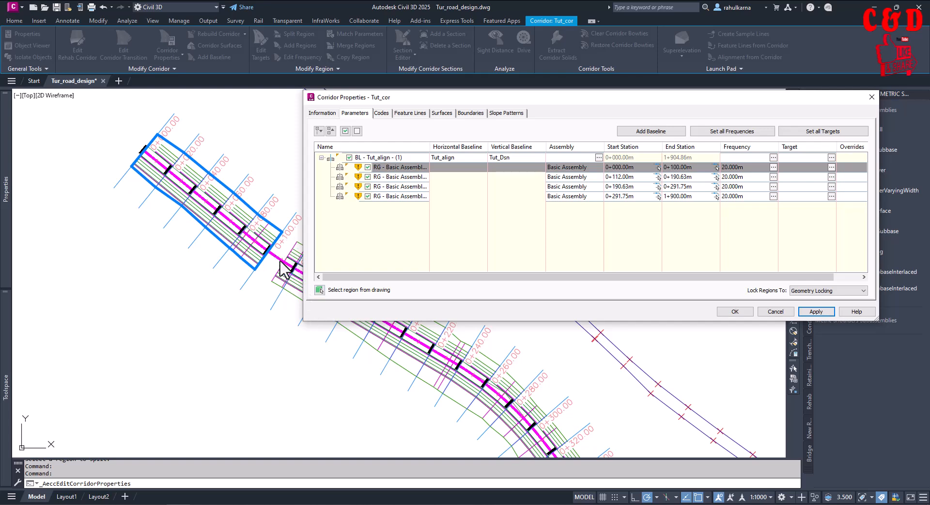
drag(555, 166, 559, 180)
click(732, 311)
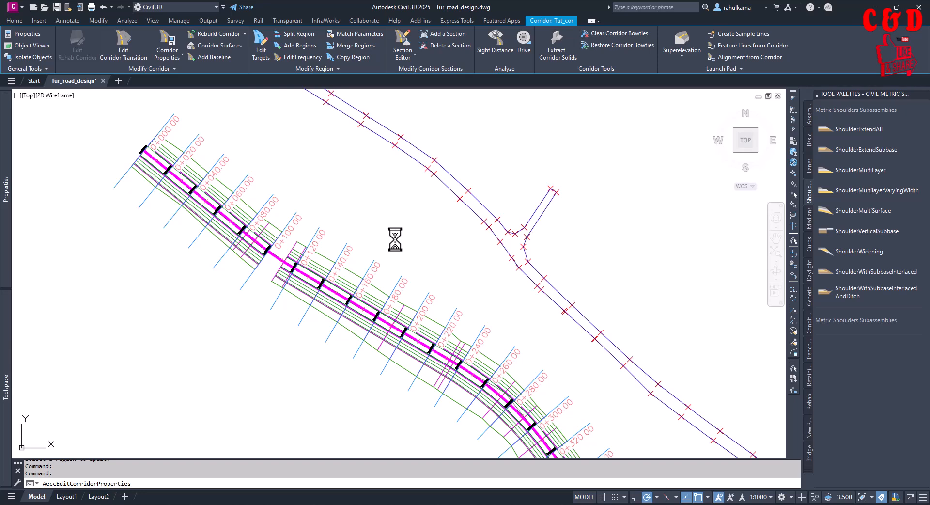
Step: Create a new assembly of type Other with Basic style and All Codes, placing its baseline directly below the existing assembly
scroll(209, 295, down, 8)
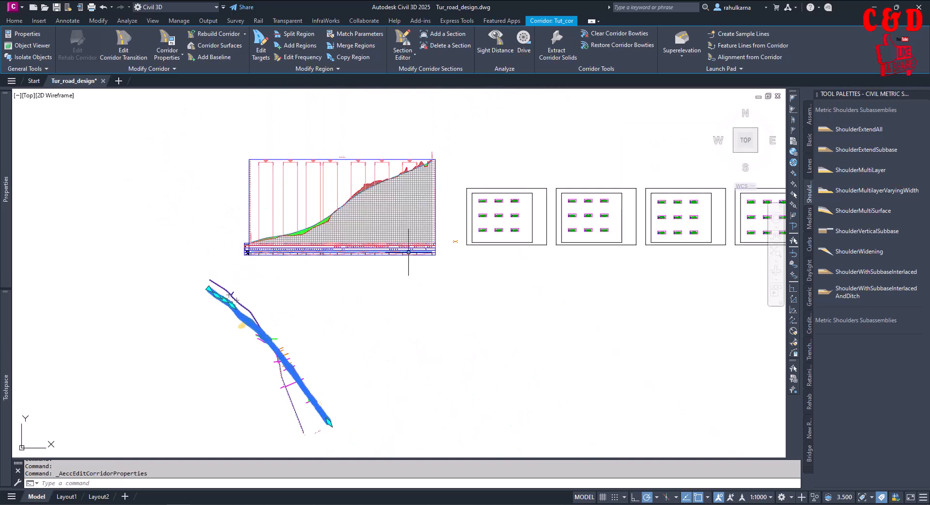
key(Escape)
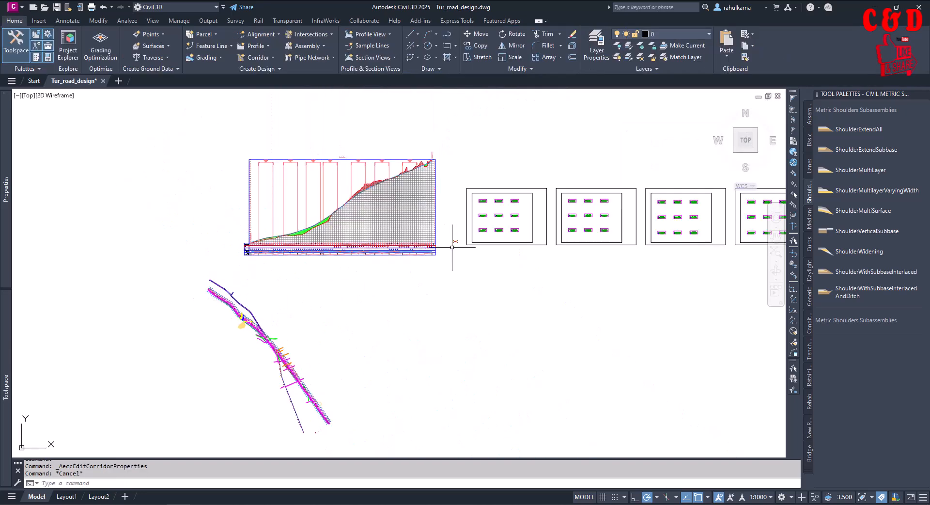
scroll(450, 248, up, 6)
scroll(475, 197, up, 6)
middle_drag(437, 270, 426, 257)
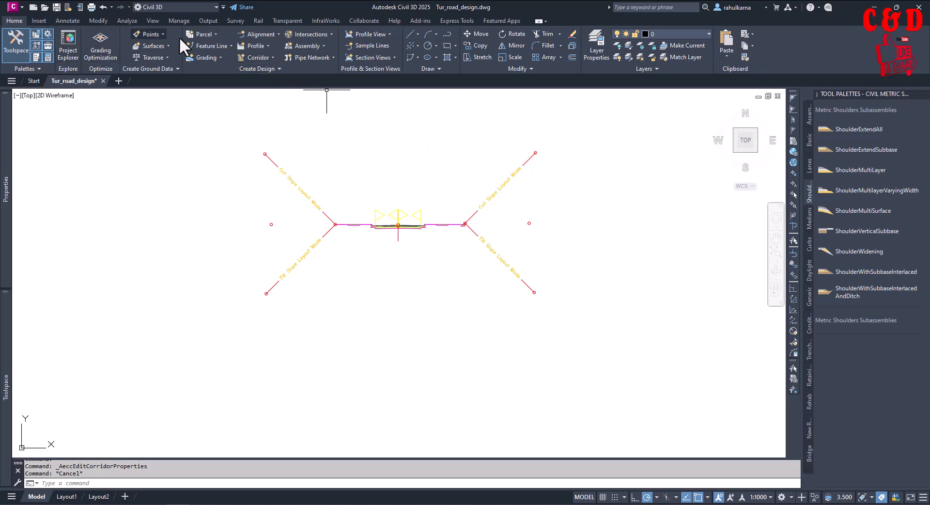
click(319, 47)
click(315, 58)
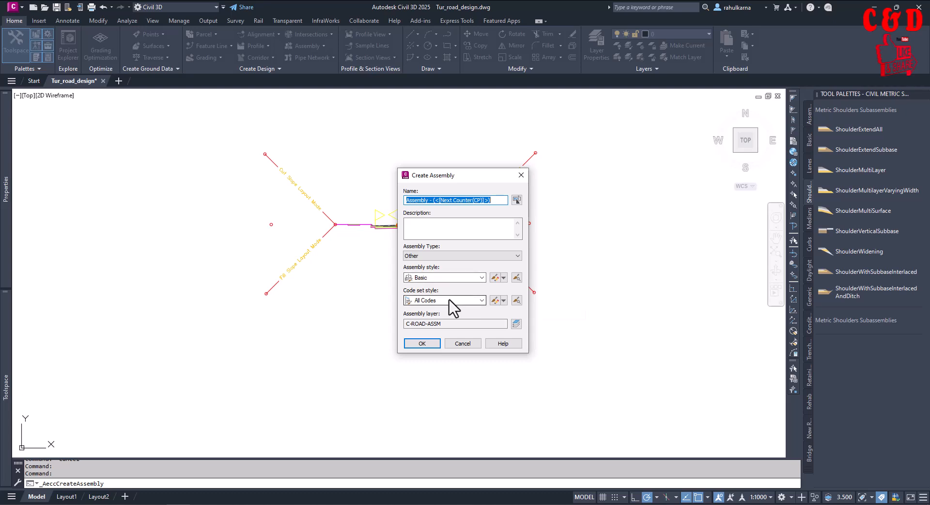
click(423, 343)
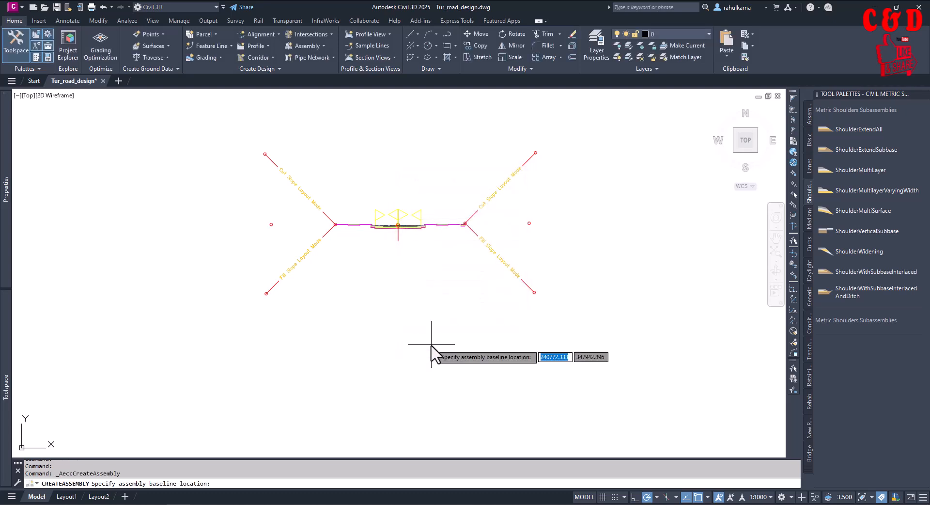
click(398, 320)
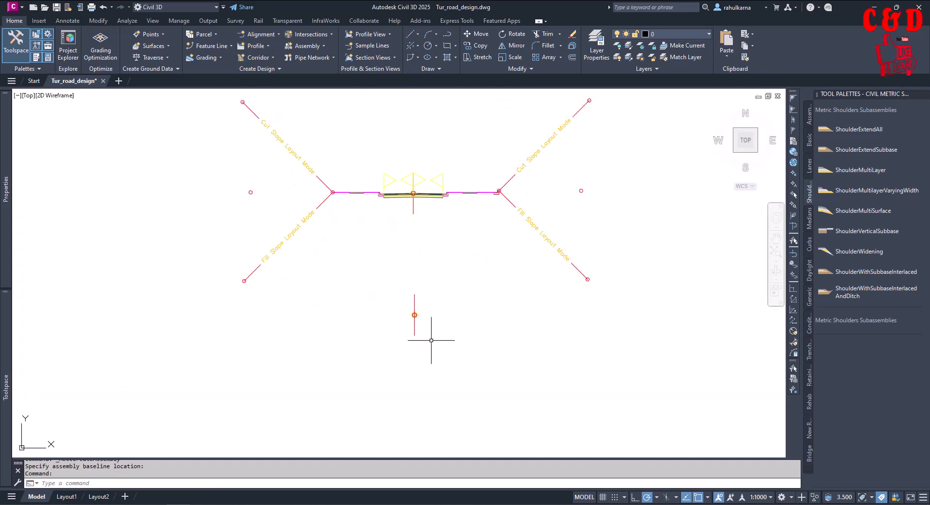
Step: Copy all right-side subassemblies of the Basic Assembly onto the new assembly's baseline marker
scroll(454, 305, up, 2)
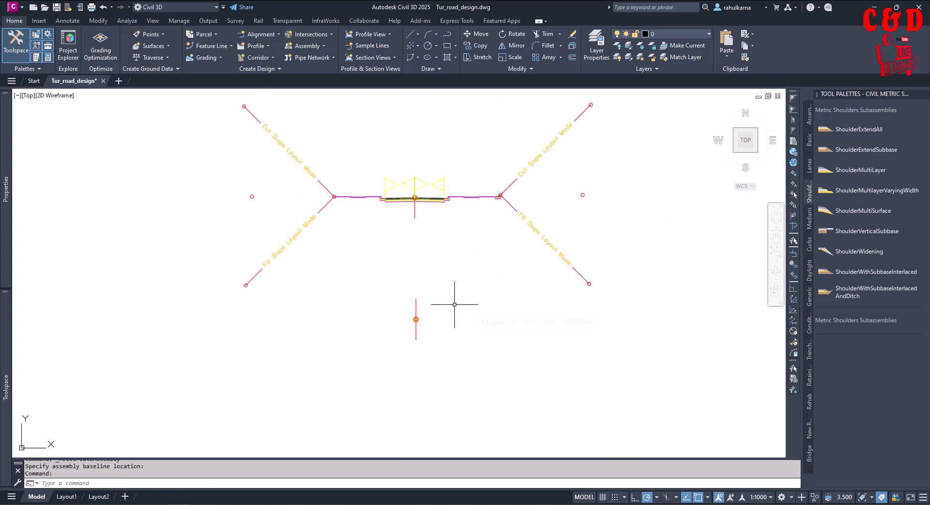
middle_drag(440, 270, 439, 287)
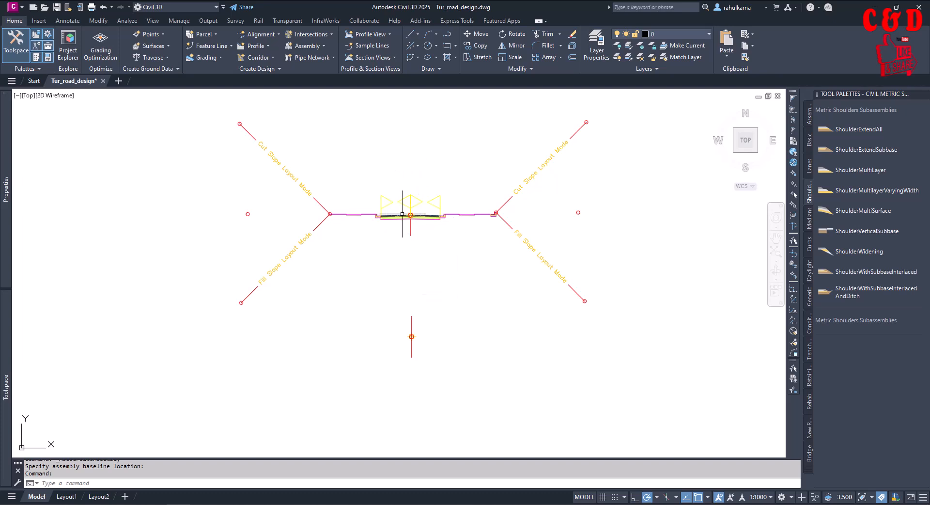
scroll(425, 248, up, 2)
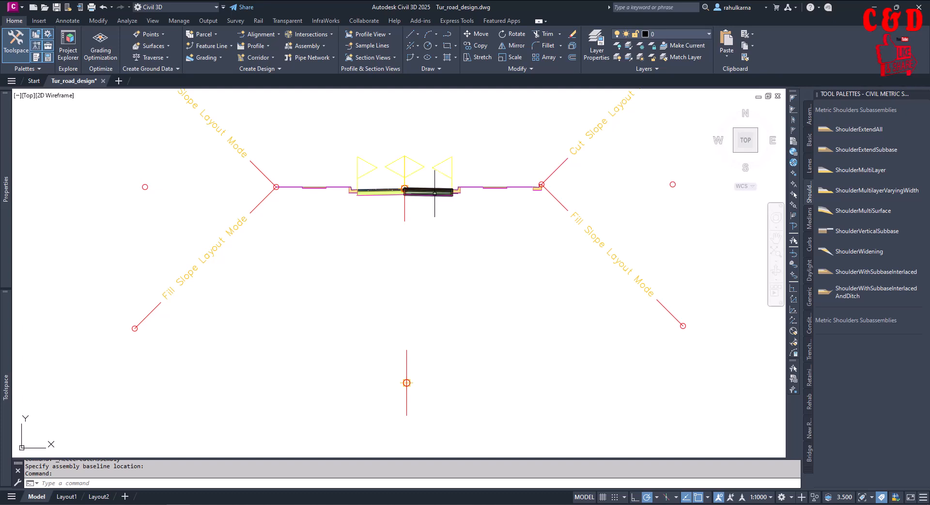
click(594, 298)
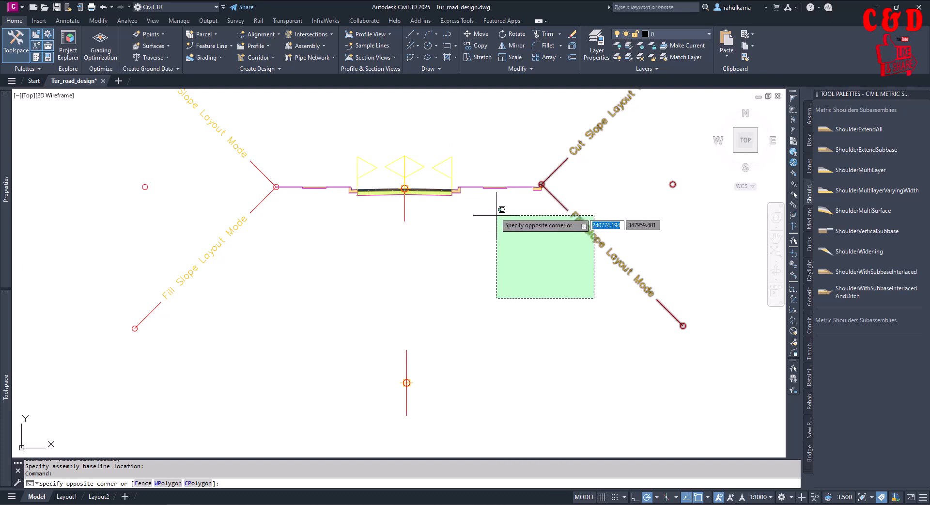
click(451, 150)
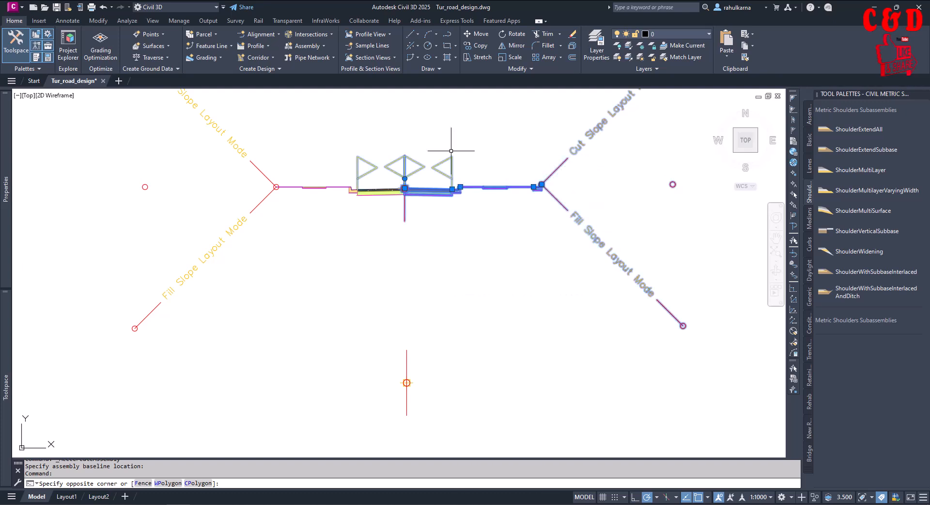
click(110, 35)
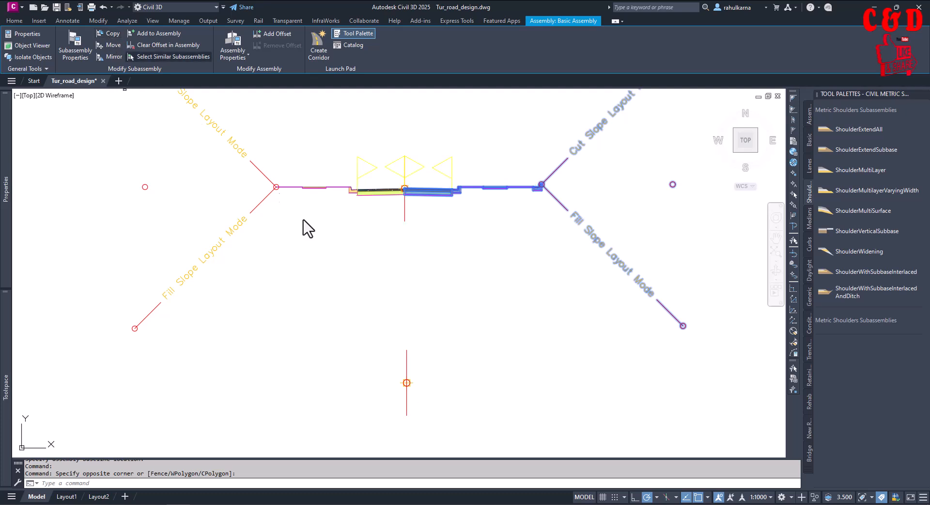
click(406, 382)
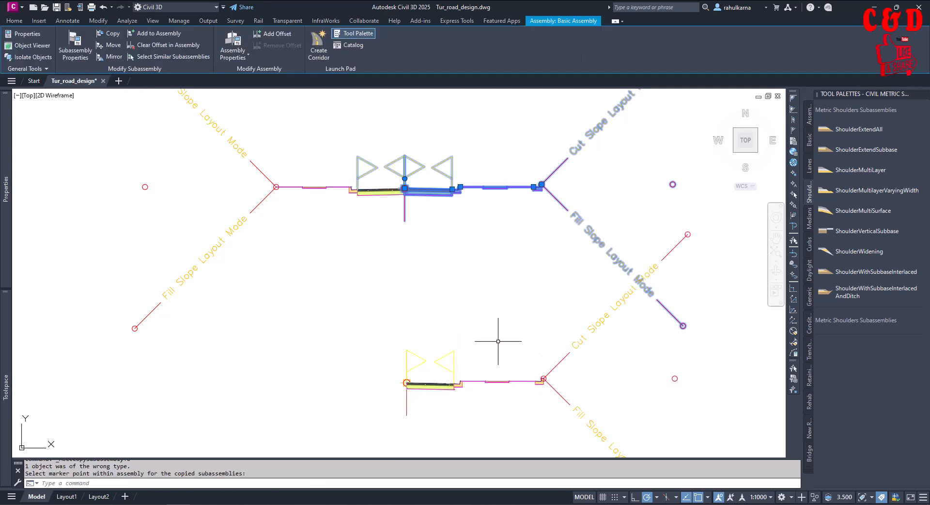
key(Escape)
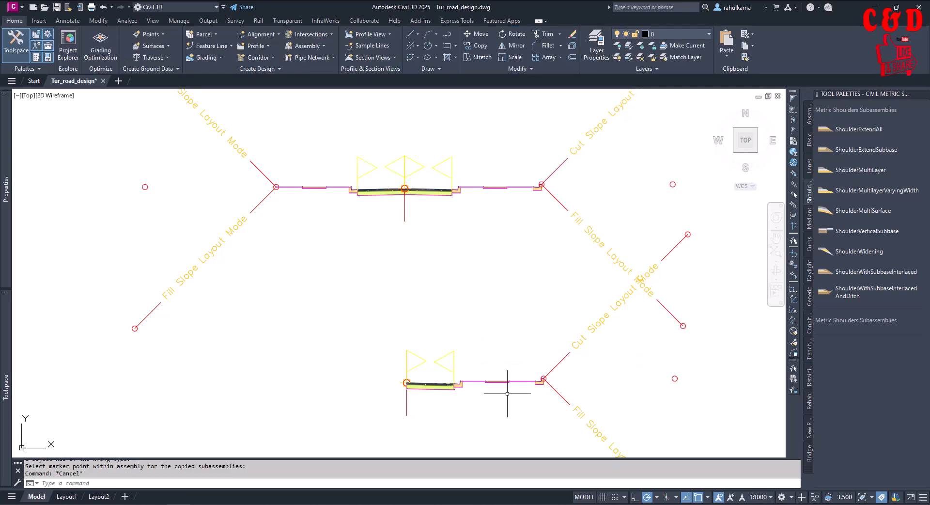
Step: Set both Buffer Width 1 and Buffer Width 2 of the new assembly's right BasicSidewalk to 1 m
middle_drag(509, 384, 507, 354)
click(495, 352)
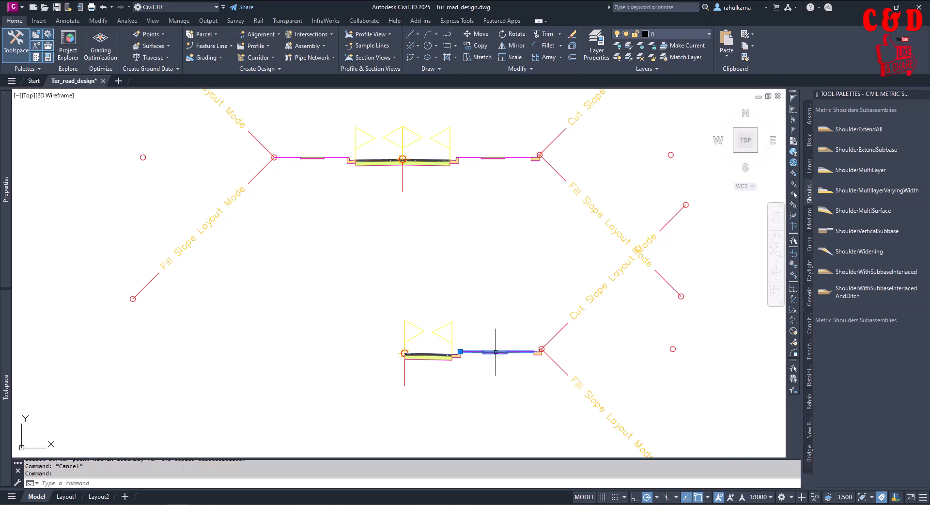
scroll(494, 361, up, 5)
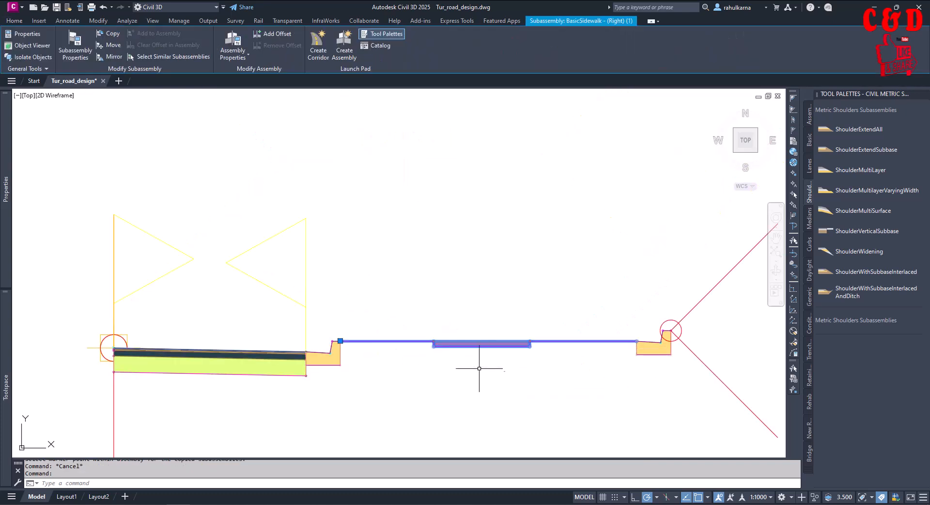
scroll(502, 358, down, 3)
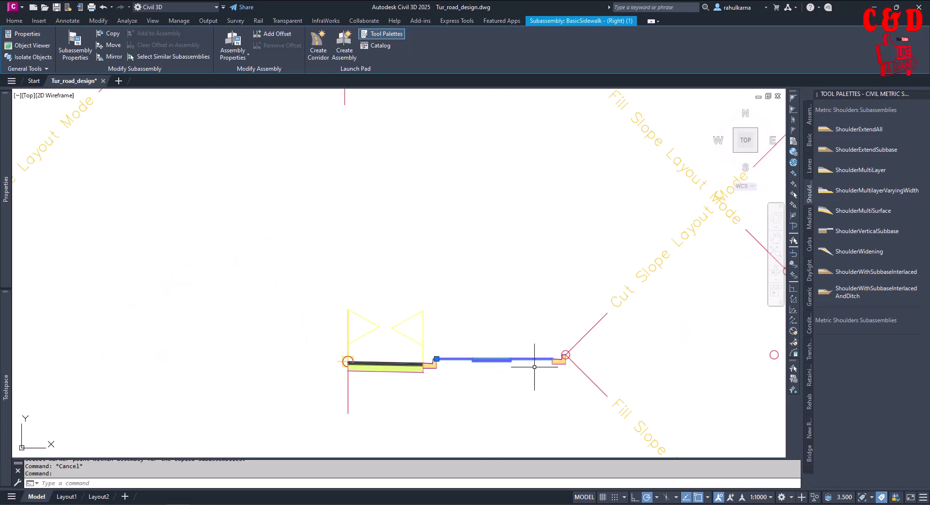
scroll(533, 368, down, 4)
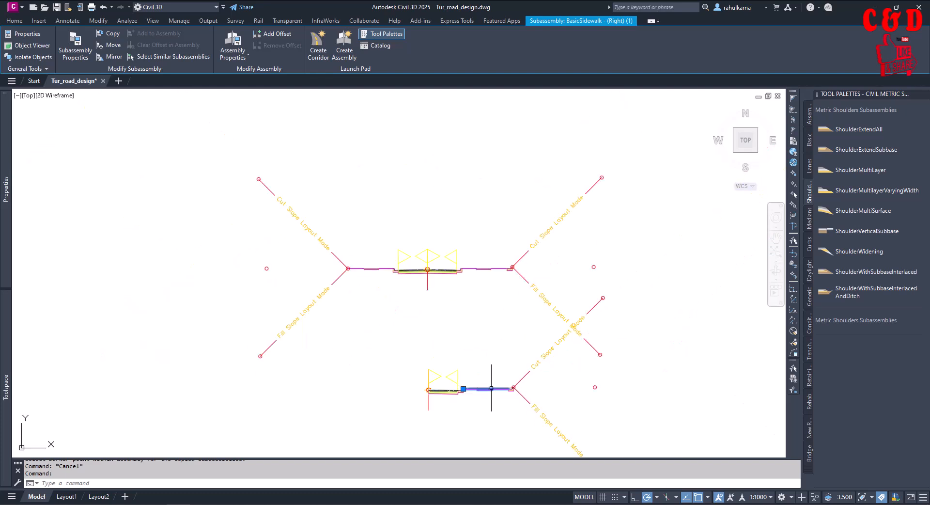
scroll(483, 388, up, 2)
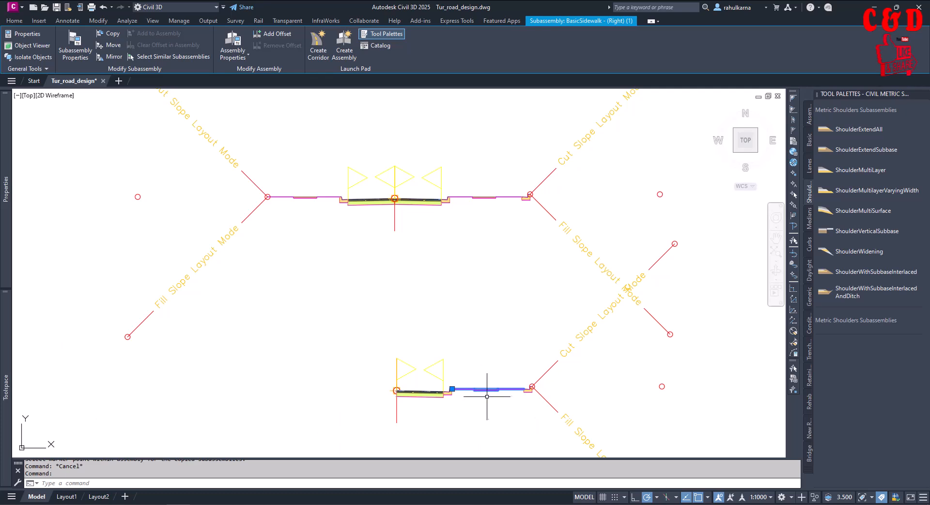
scroll(484, 405, up, 2)
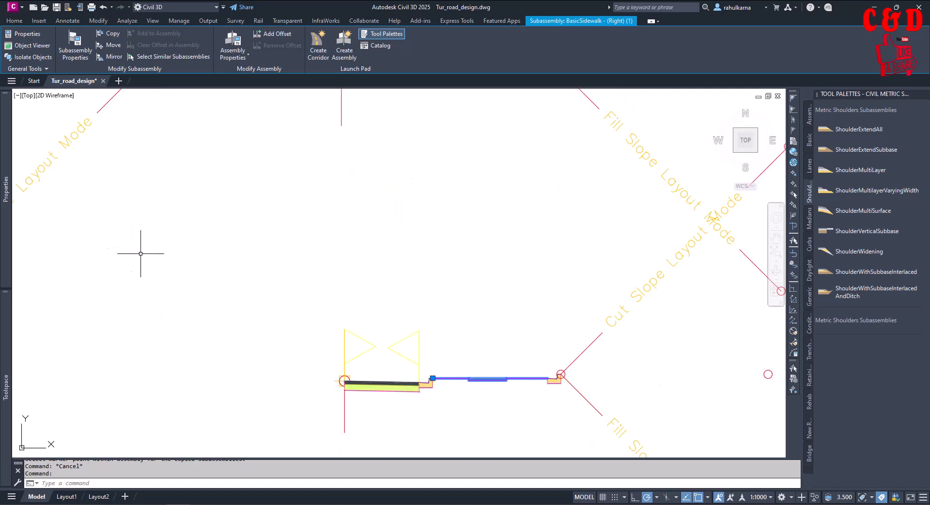
mouse_move(8, 214)
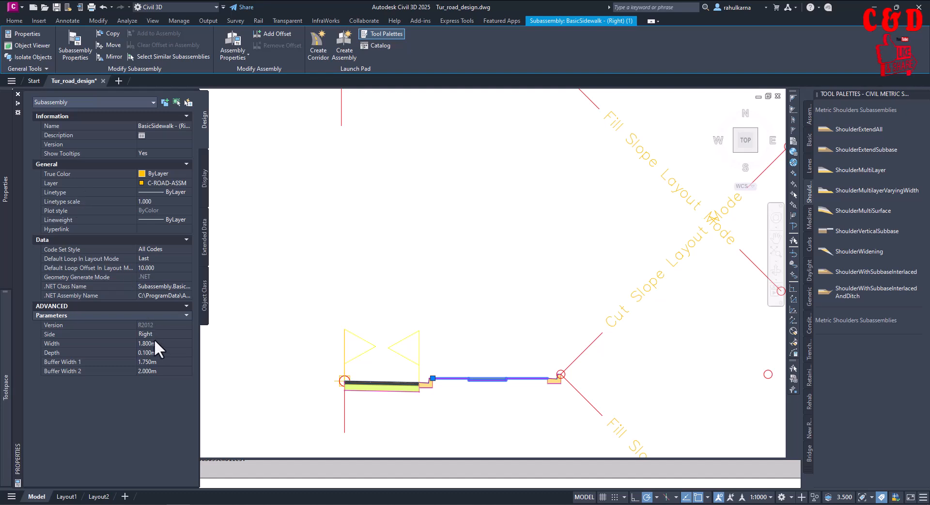
click(149, 343)
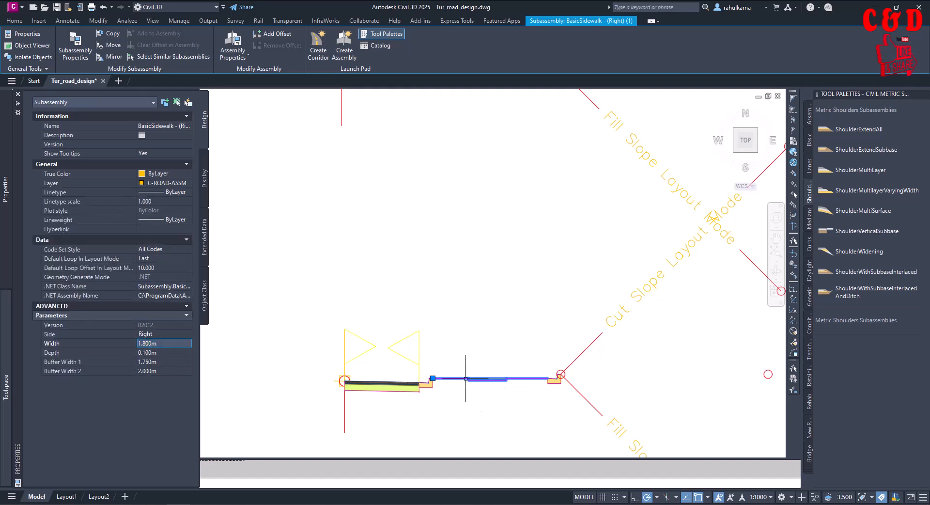
mouse_move(7, 225)
click(160, 361)
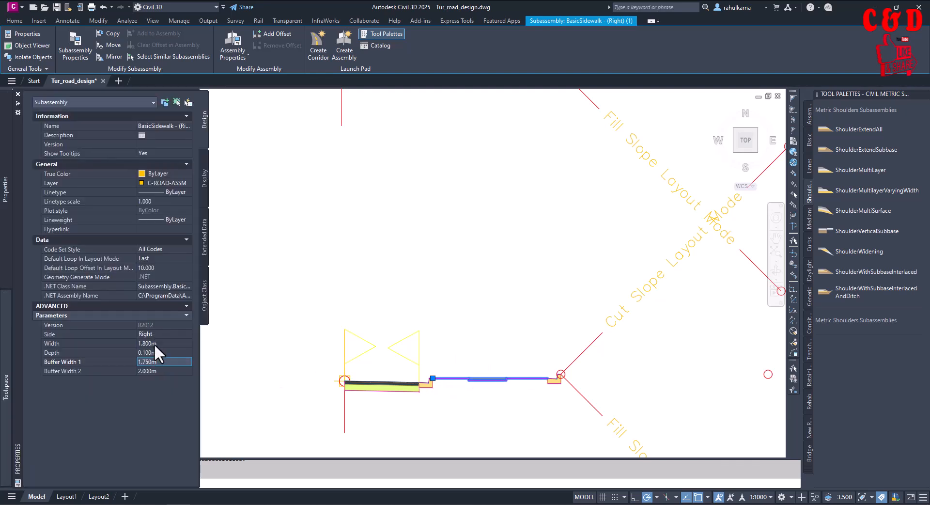
click(154, 343)
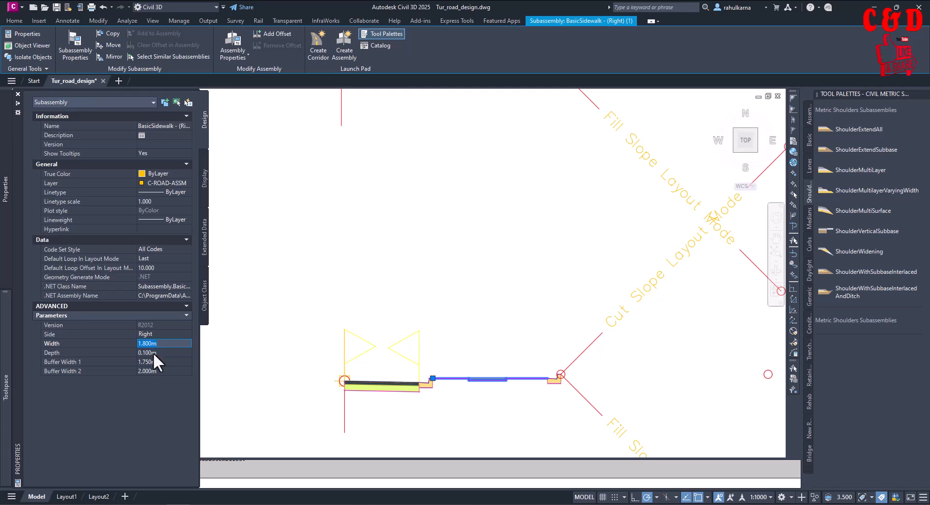
click(160, 362)
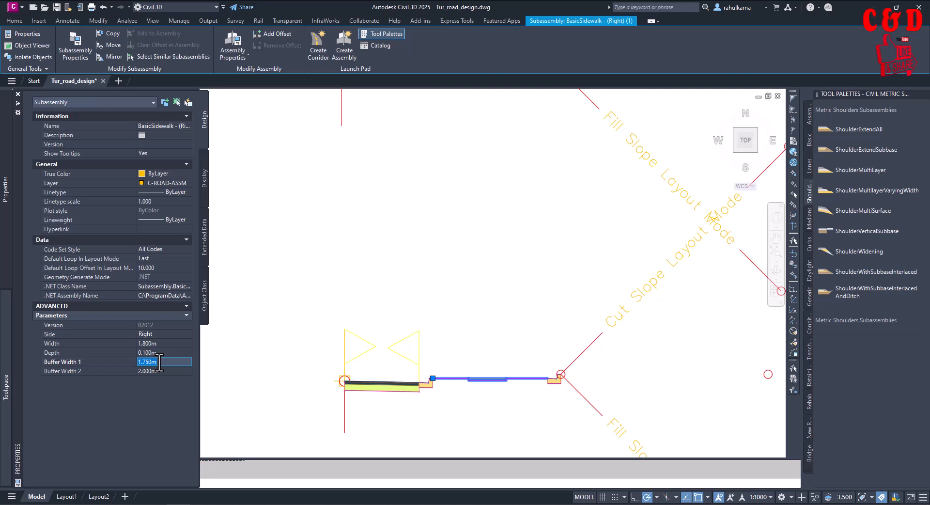
text(1)
key(Tab)
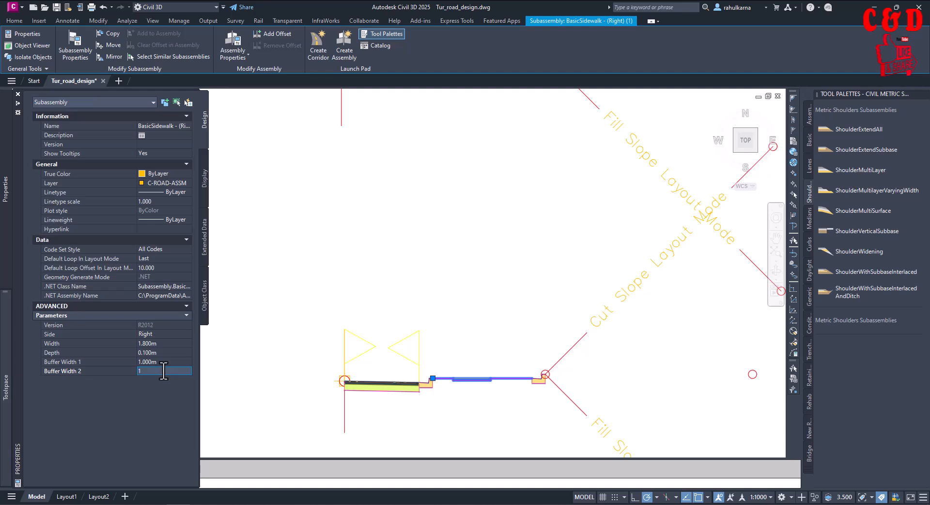
key(Return)
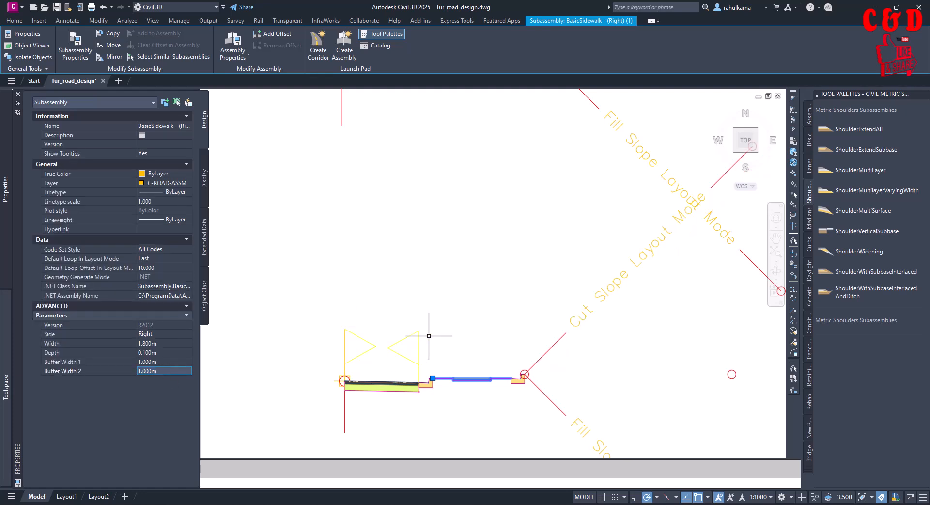
scroll(513, 384, down, 4)
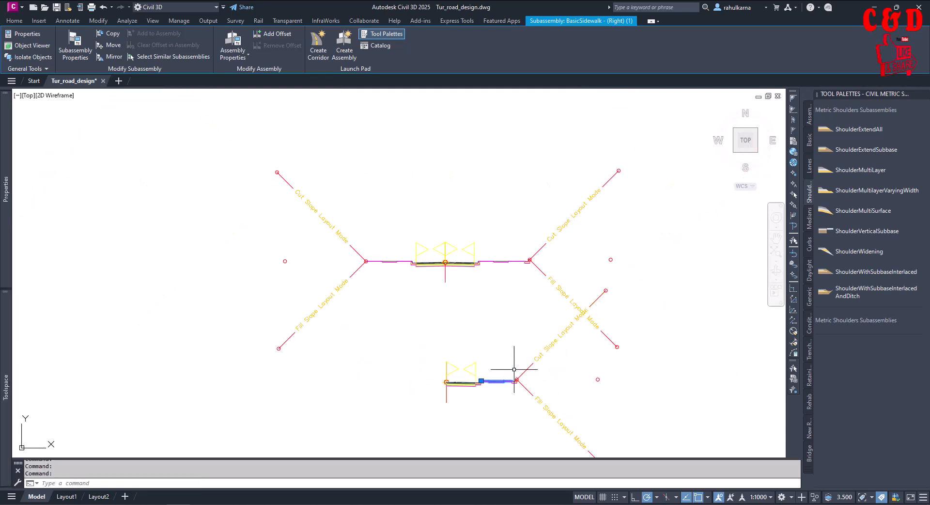
scroll(514, 369, up, 2)
key(Escape)
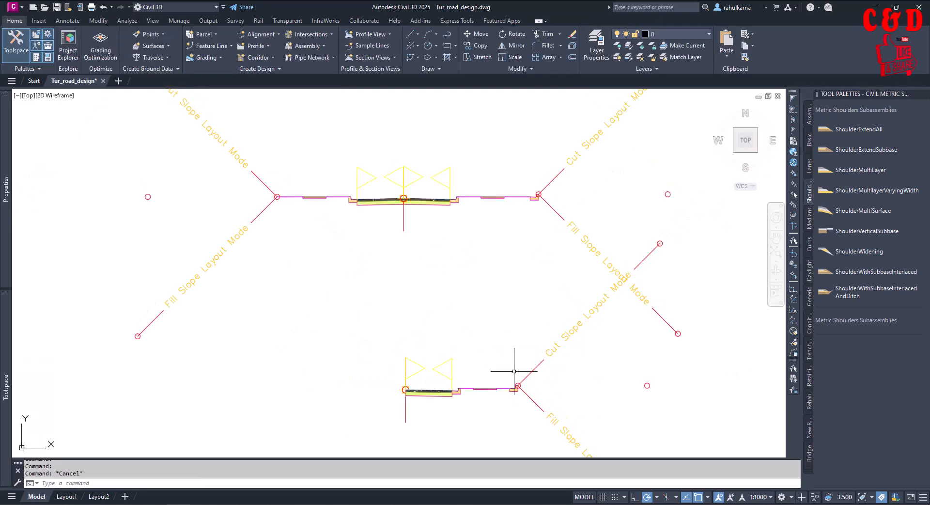
Step: Mirror all right-side subassemblies of the new assembly to its left side about the baseline marker
click(527, 420)
click(452, 343)
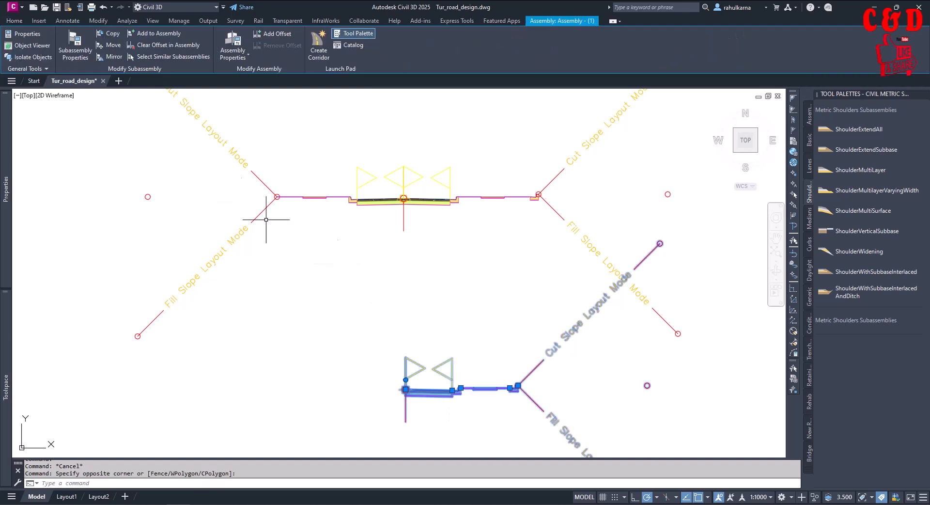
click(103, 56)
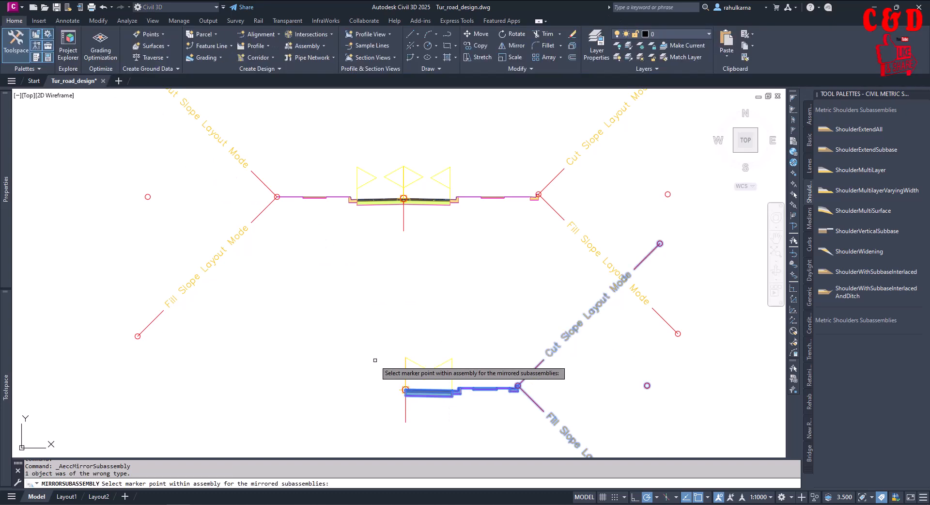
click(405, 389)
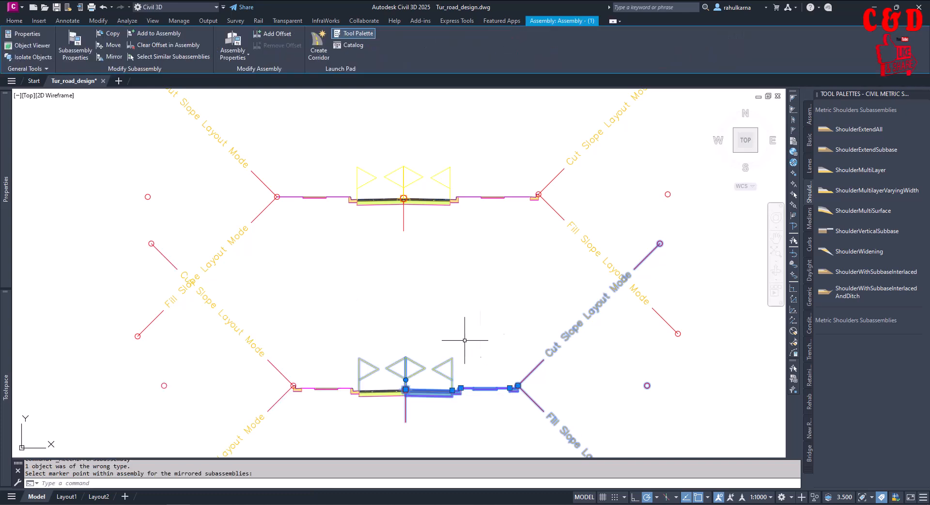
key(Escape)
Step: Open the Tut_cor corridor's properties and move the window clear of the corridor regions in the drawing
scroll(493, 334, down, 5)
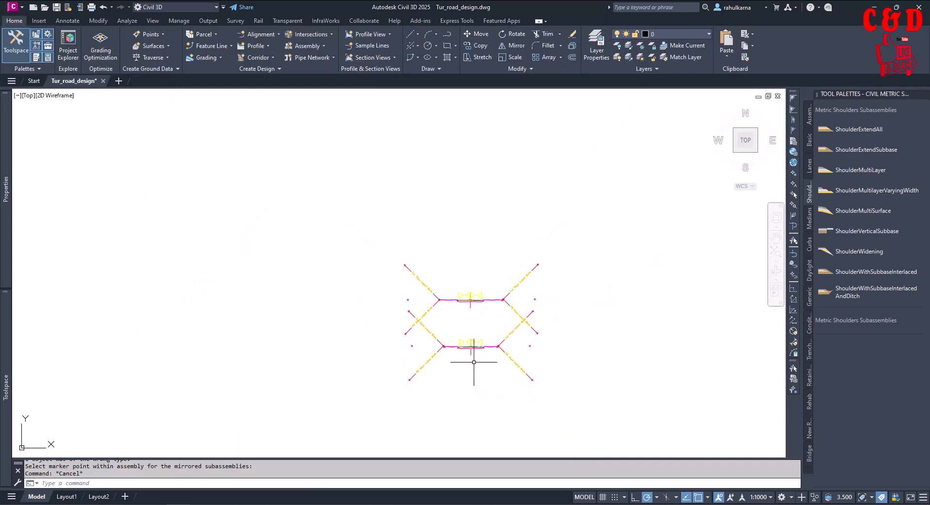
scroll(490, 334, up, 2)
scroll(588, 401, down, 8)
scroll(415, 388, up, 6)
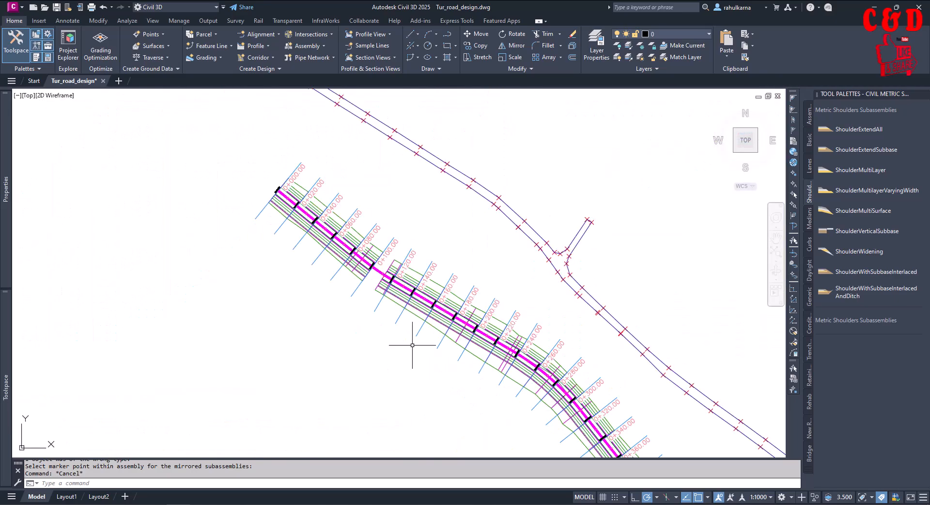
scroll(356, 203, down, 4)
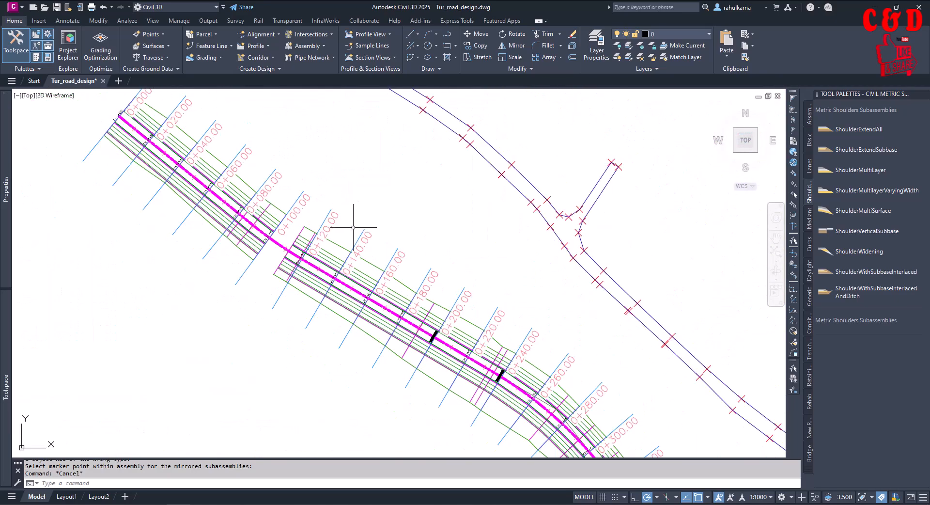
click(336, 245)
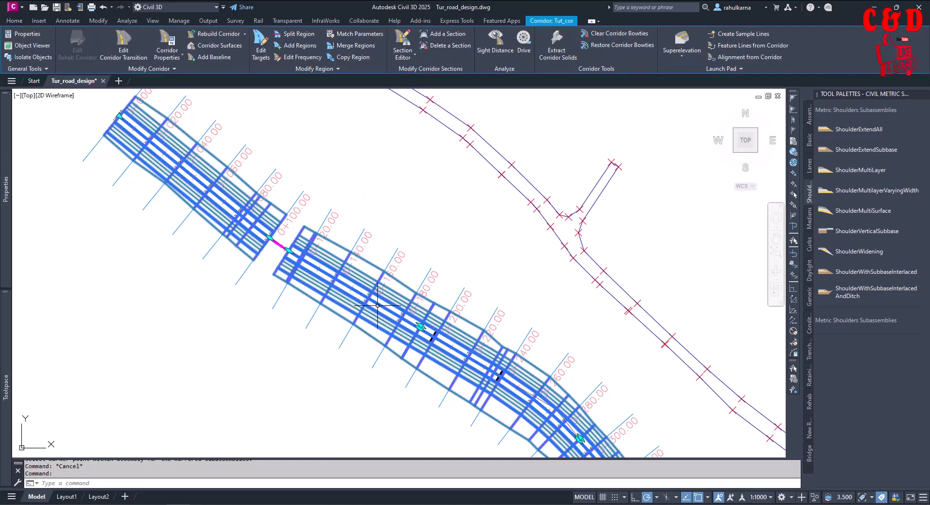
scroll(376, 313, down, 4)
scroll(376, 316, up, 3)
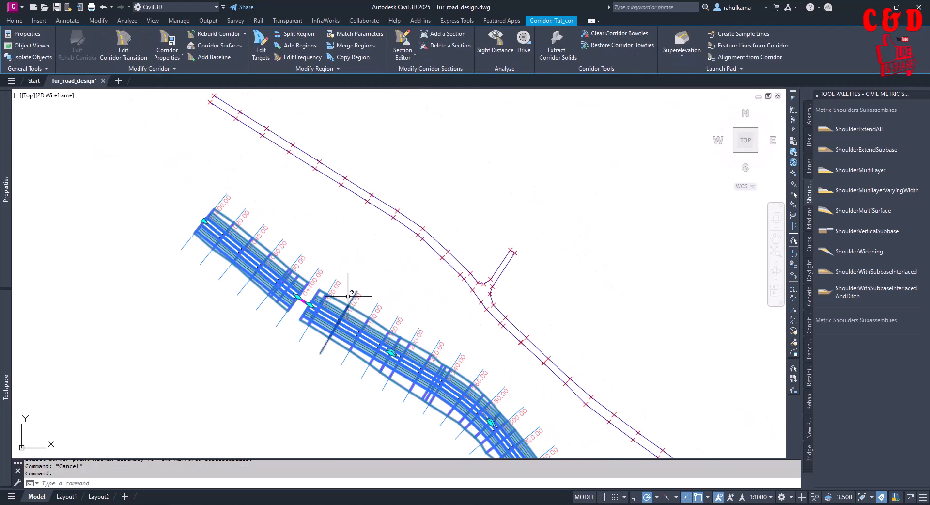
click(168, 46)
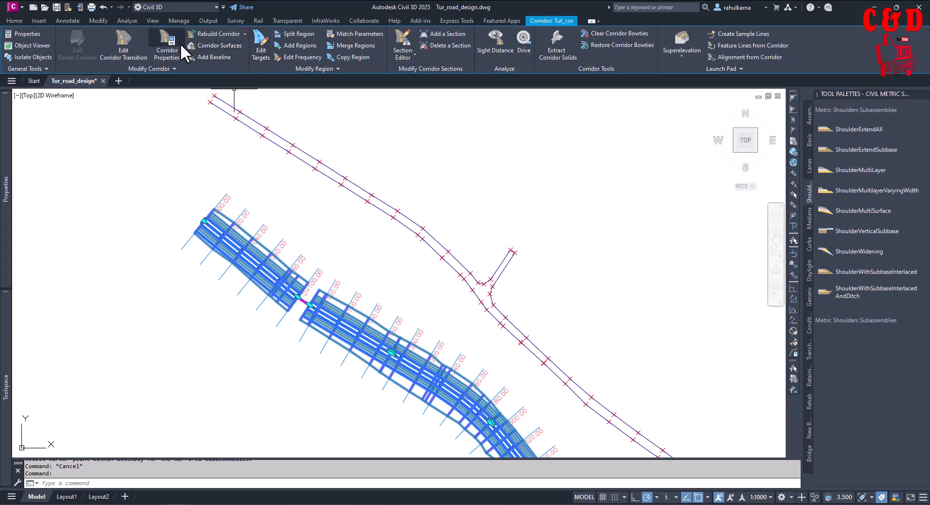
drag(567, 98, 645, 74)
Step: Assign Assembly - (1) to the second corridor region, from station 0+112.00 to 0+190.63
click(480, 154)
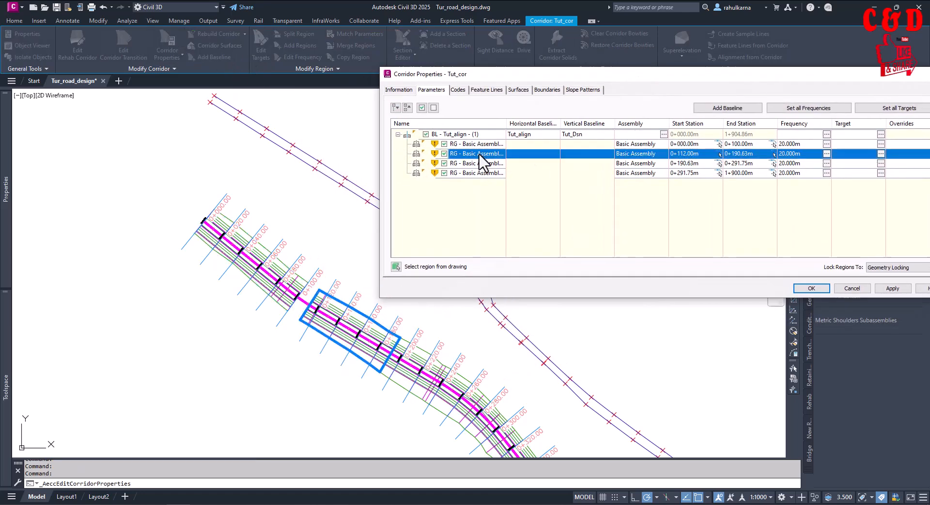
click(478, 164)
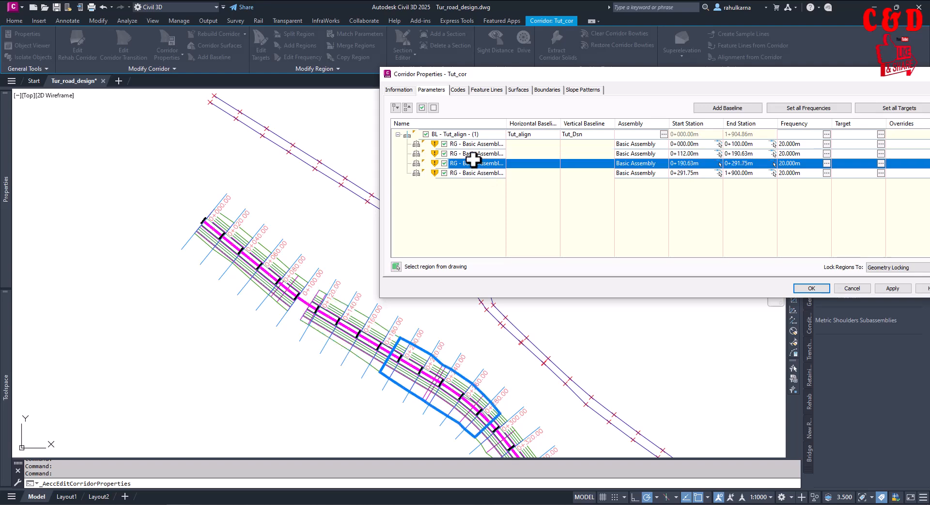
click(480, 173)
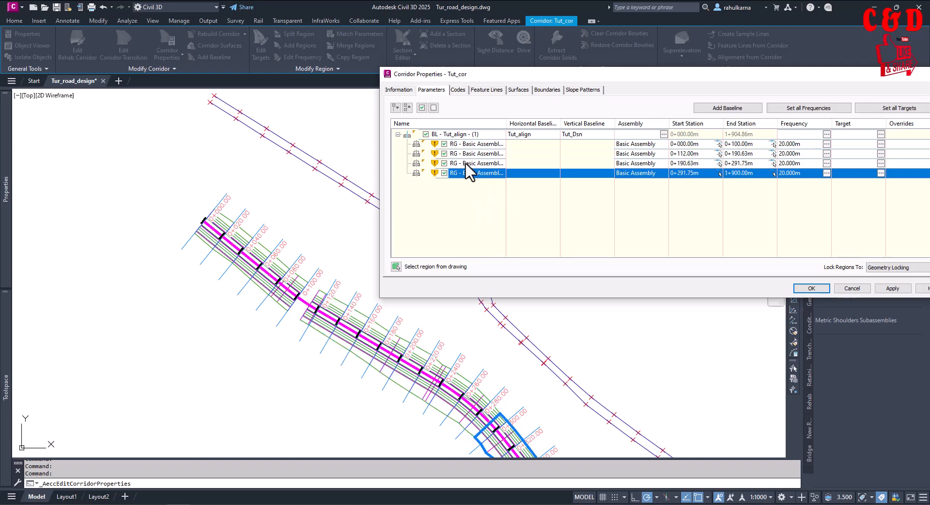
click(469, 153)
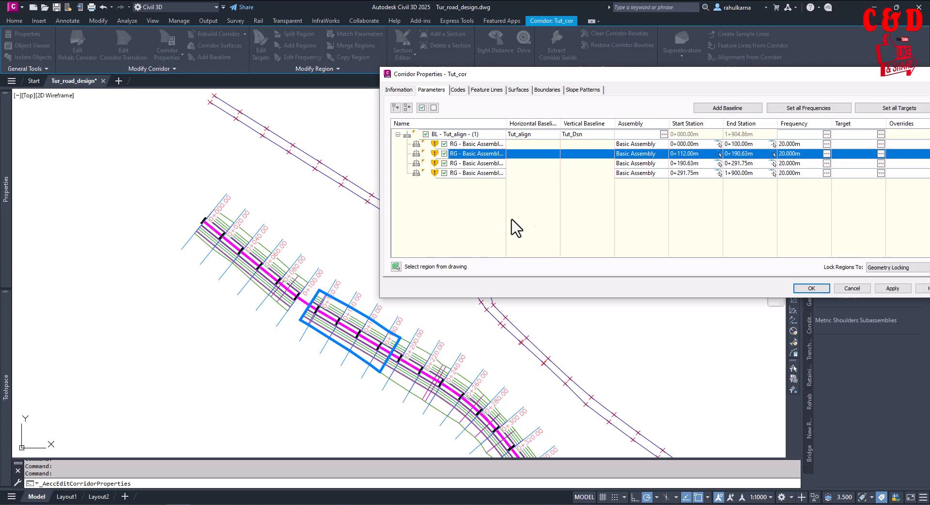
click(660, 155)
double_click(660, 155)
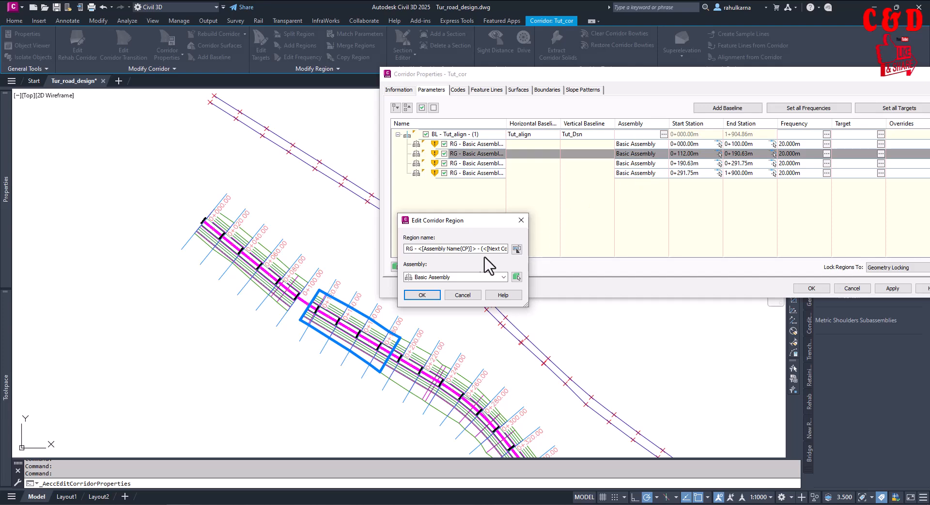
click(472, 278)
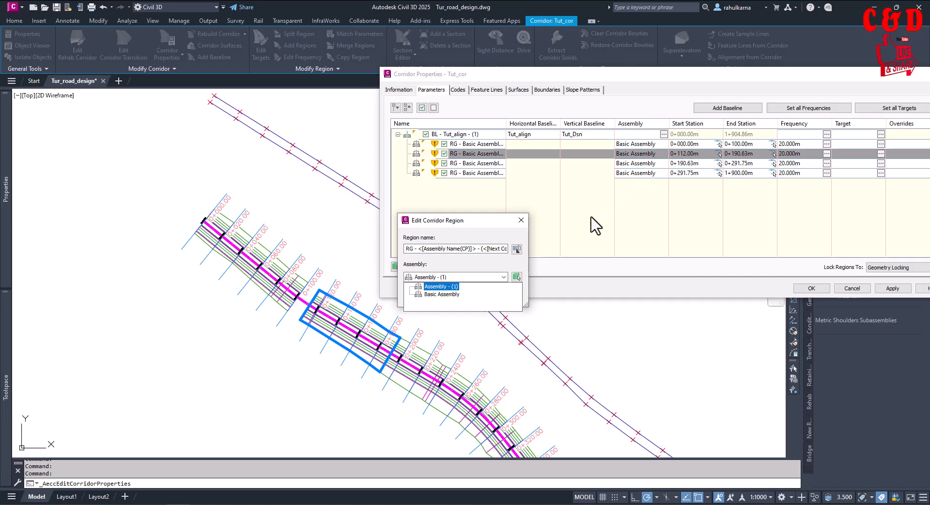
click(448, 287)
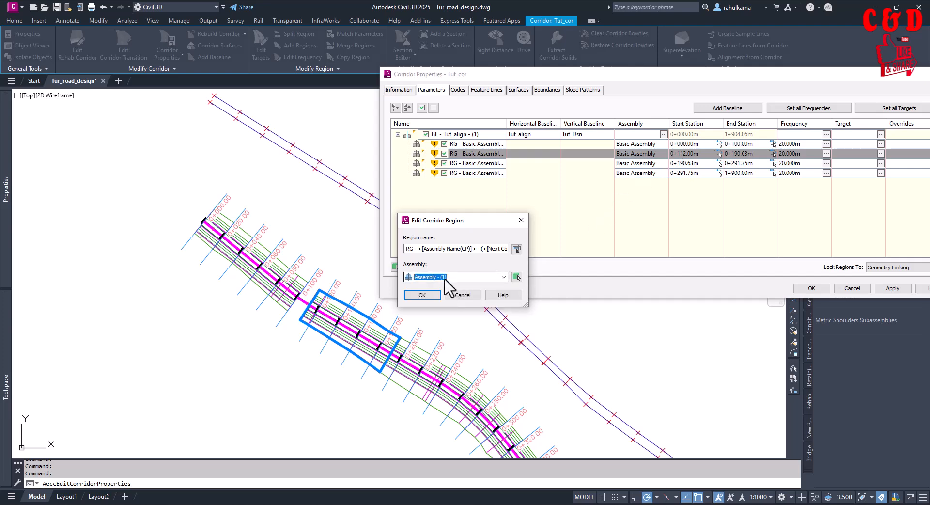
click(422, 295)
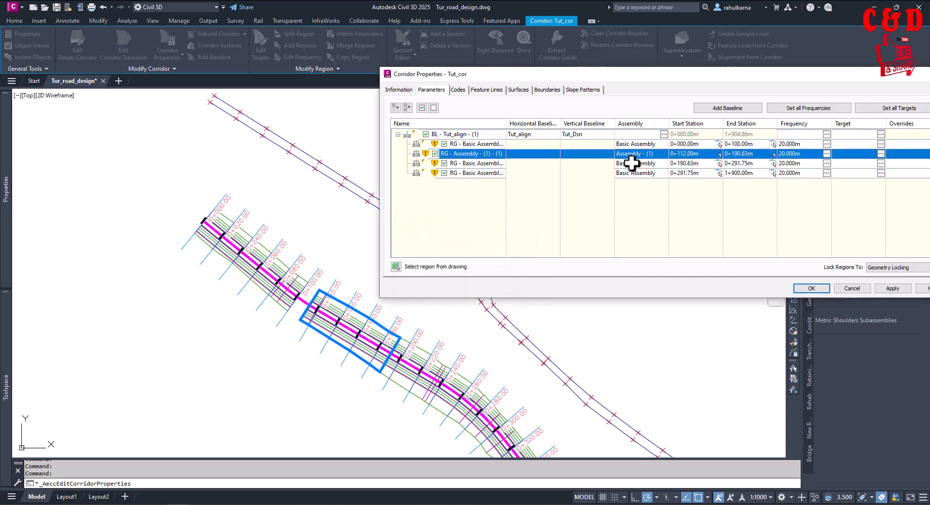
Step: Apply the region's assembly change and rebuild the corridor, then close its properties and inspect the rebuilt region
click(896, 287)
click(440, 236)
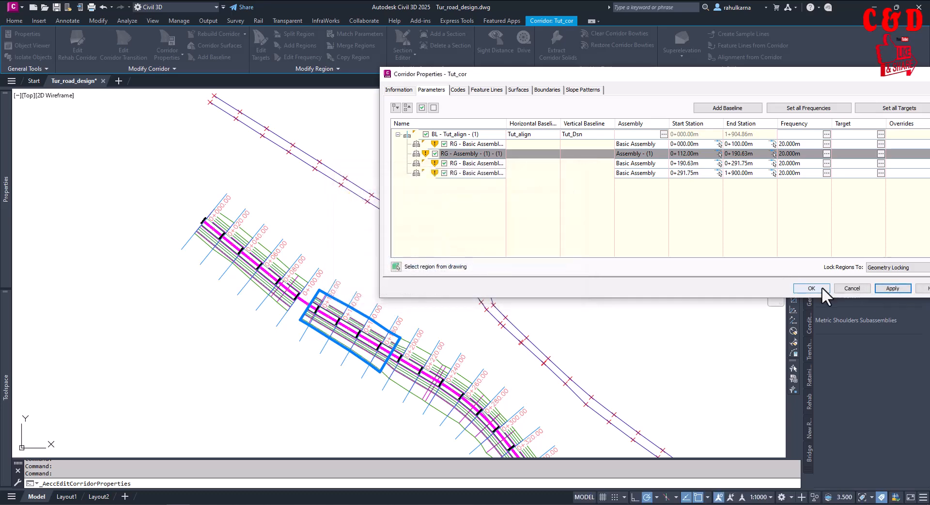
click(811, 288)
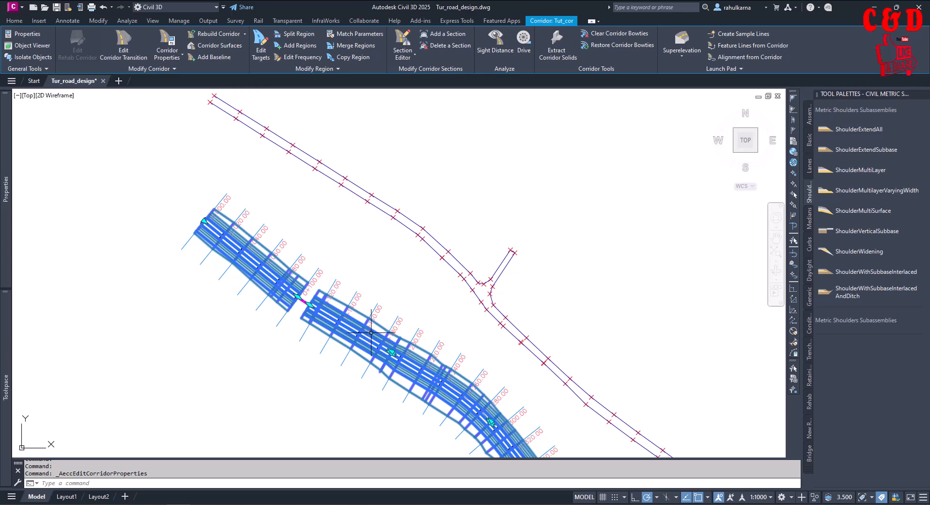
scroll(379, 338, up, 8)
key(Escape)
scroll(431, 256, down, 3)
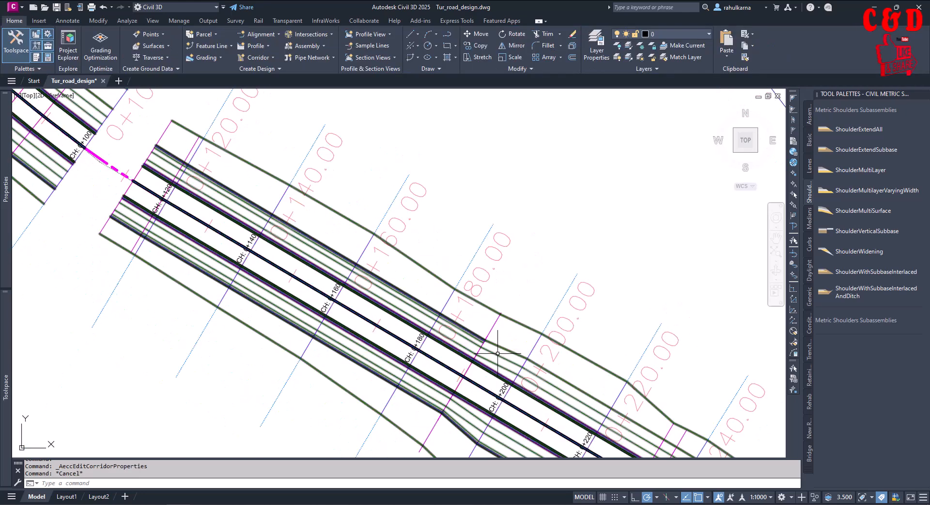
Step: Examine the rebuilt second region and its transitions to the neighbouring regions, around stations 0+100 to 0+240
scroll(489, 349, up, 5)
scroll(488, 348, up, 2)
scroll(507, 330, down, 6)
mouse_move(219, 304)
middle_down()
mouse_move(204, 303)
mouse_move(243, 361)
middle_up()
middle_drag(428, 386, 296, 253)
scroll(359, 266, up, 6)
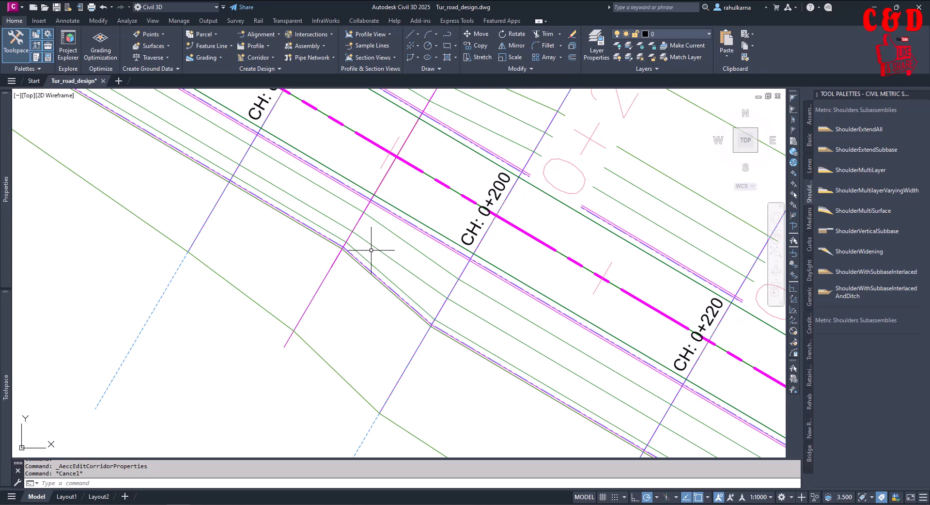
click(401, 266)
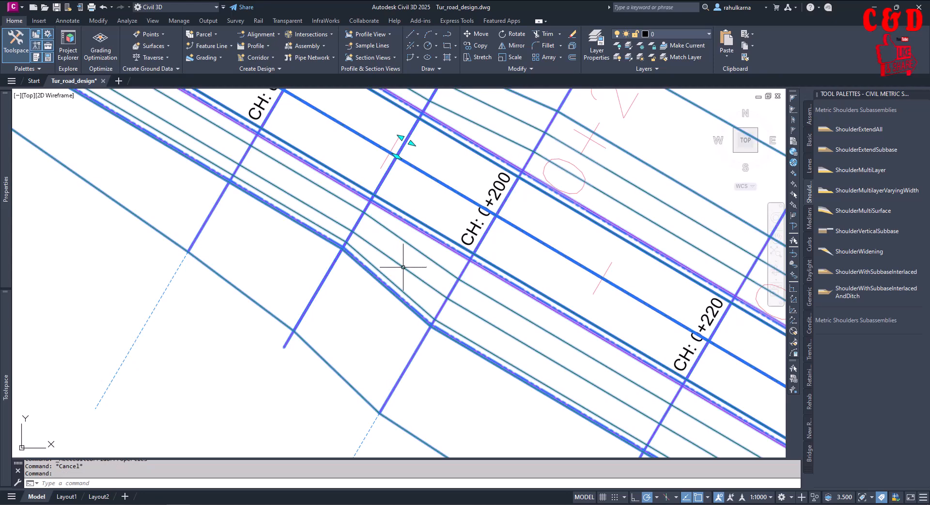
scroll(407, 378, down, 6)
key(Escape)
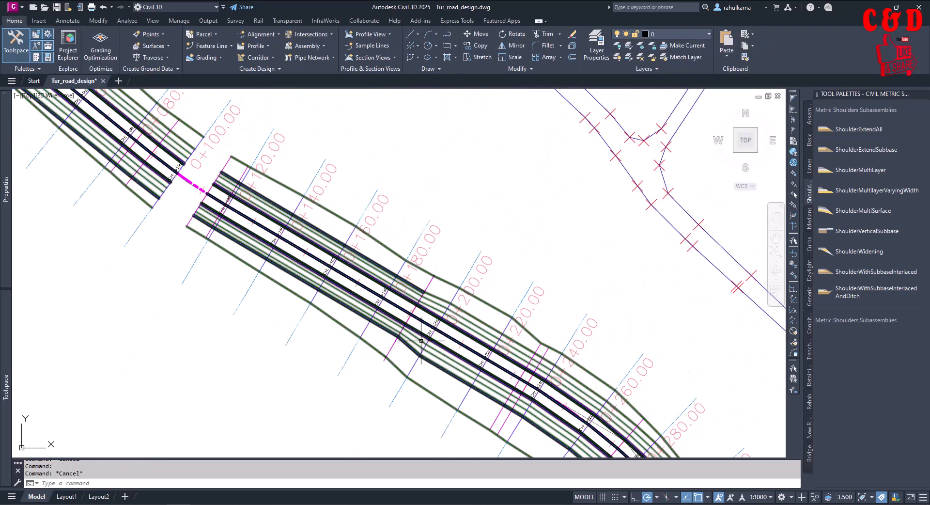
scroll(406, 346, up, 5)
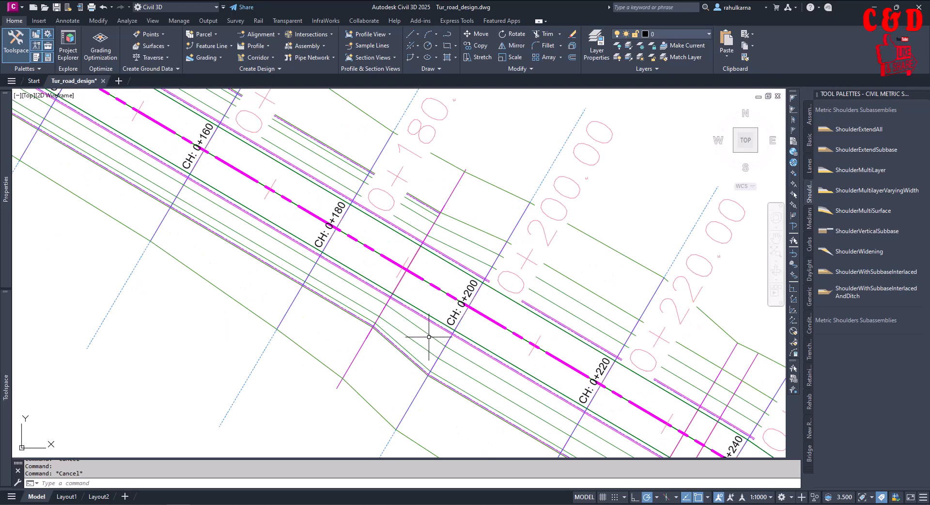
mouse_move(431, 336)
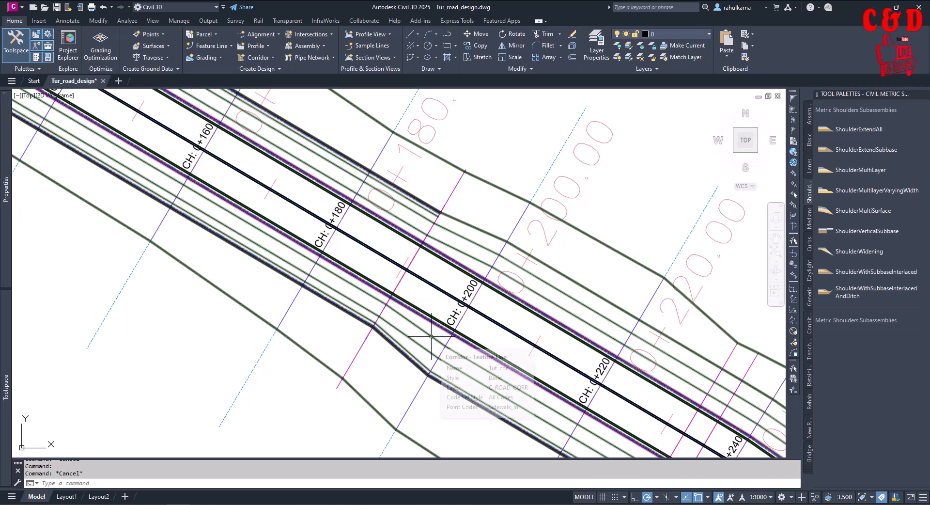
scroll(461, 368, down, 4)
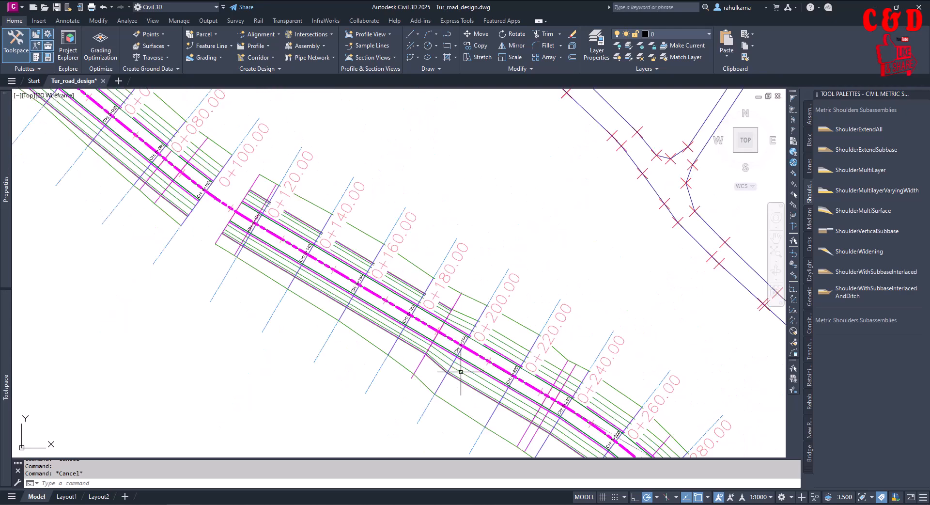
scroll(461, 372, down, 3)
scroll(342, 266, up, 5)
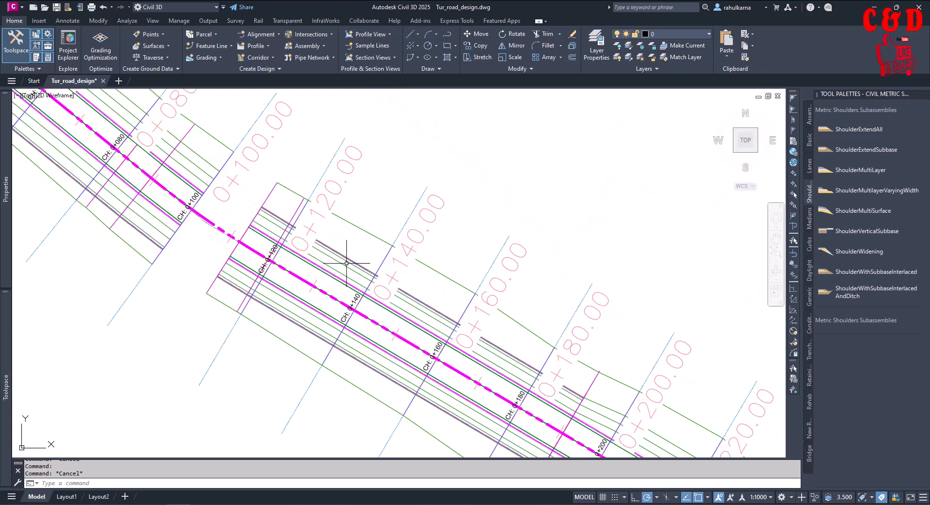
scroll(359, 319, down, 2)
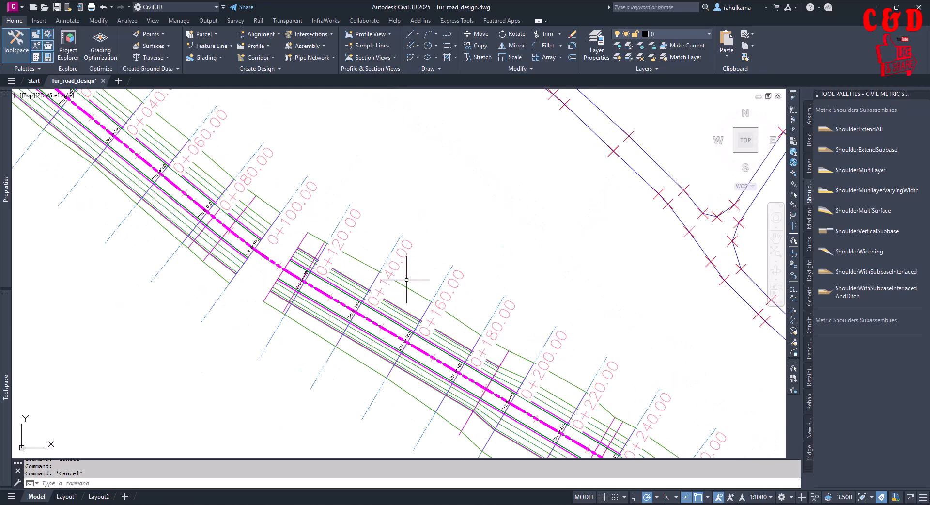
Step: Stretch the end of the first corridor region from station 0+100 to the start of the second region, closing the gap
click(408, 289)
scroll(341, 354, down, 3)
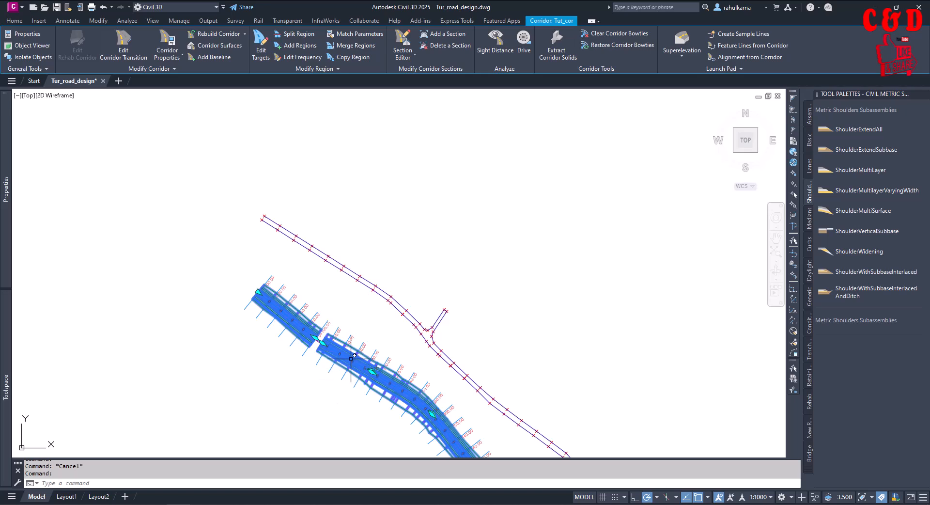
scroll(350, 359, up, 3)
scroll(247, 323, up, 6)
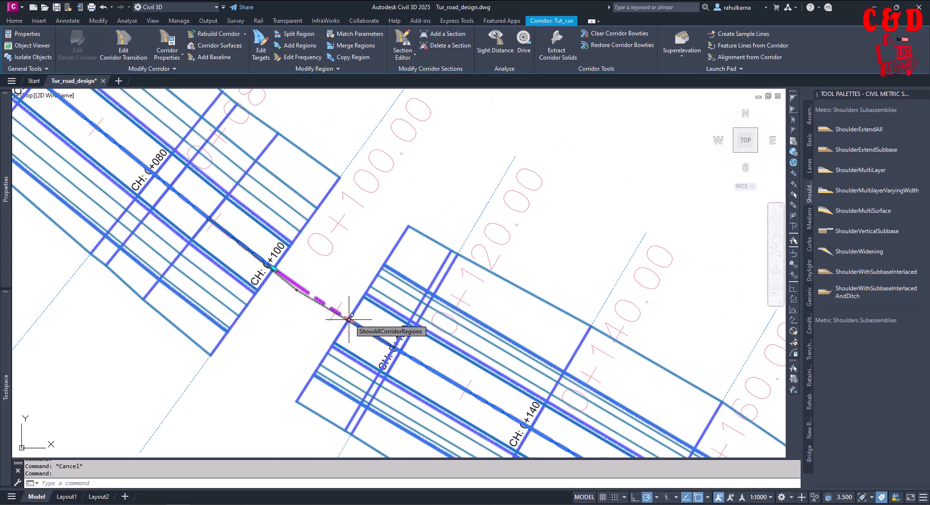
click(274, 267)
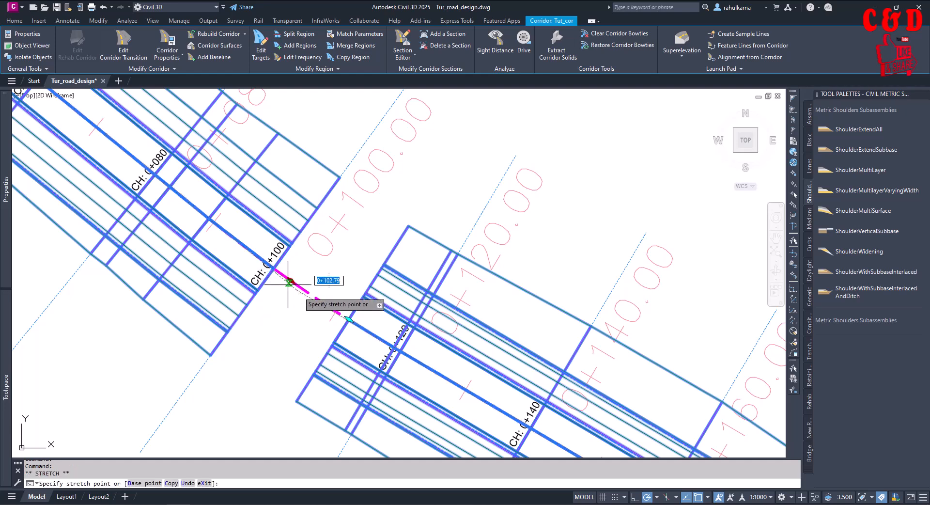
click(349, 319)
middle_drag(349, 318, 344, 287)
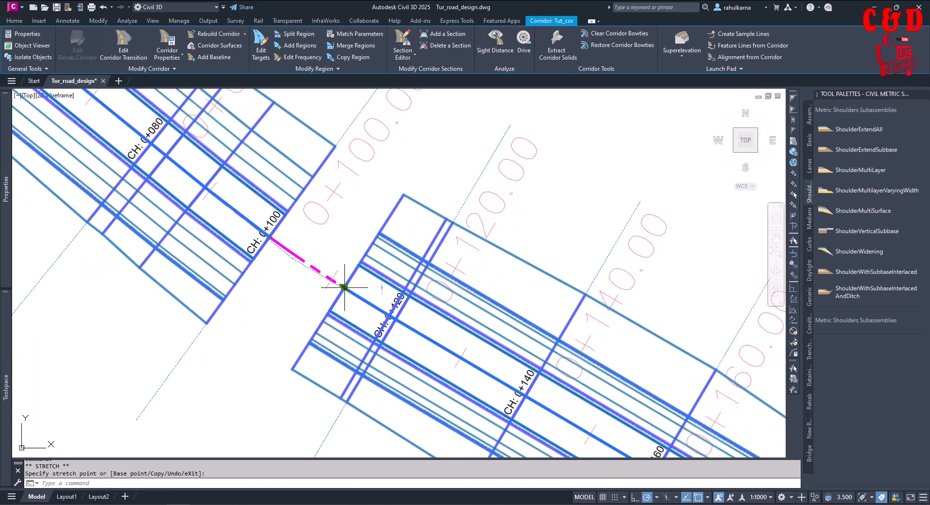
click(344, 287)
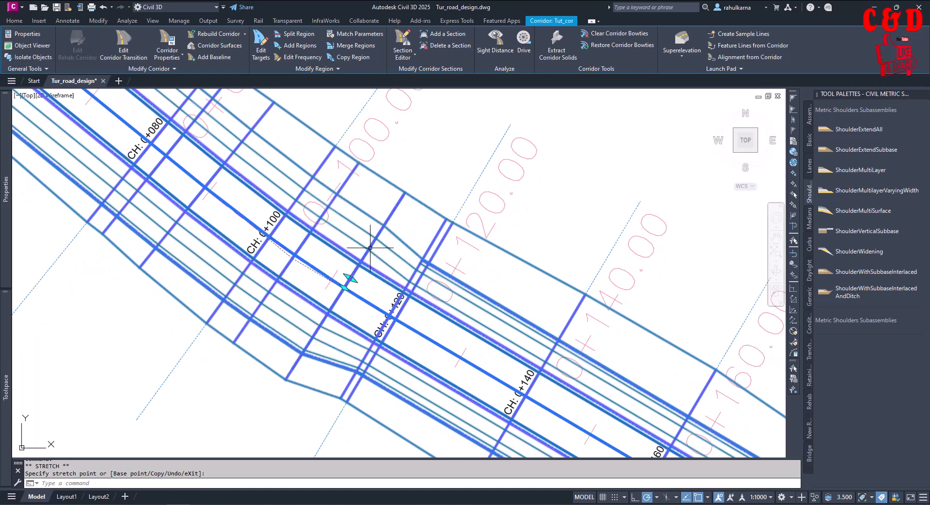
scroll(381, 239, down, 5)
scroll(383, 264, up, 5)
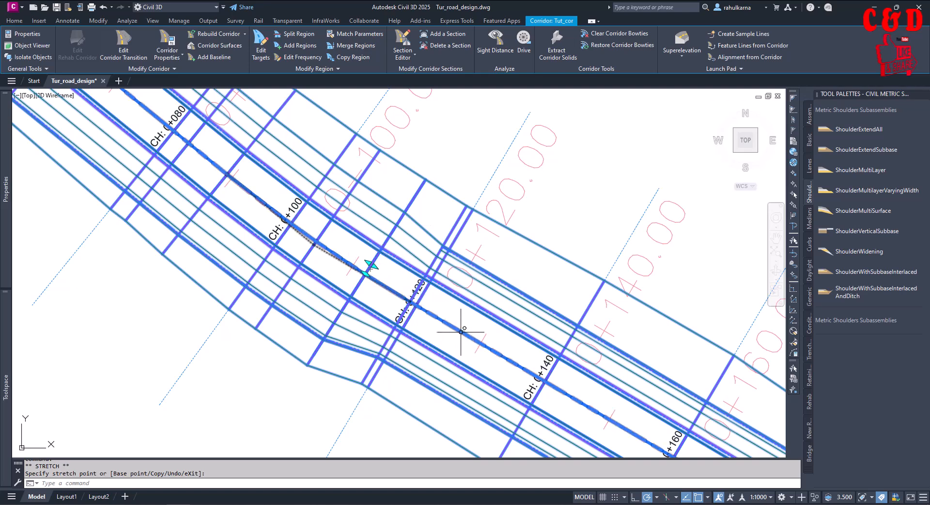
key(ctrl+z)
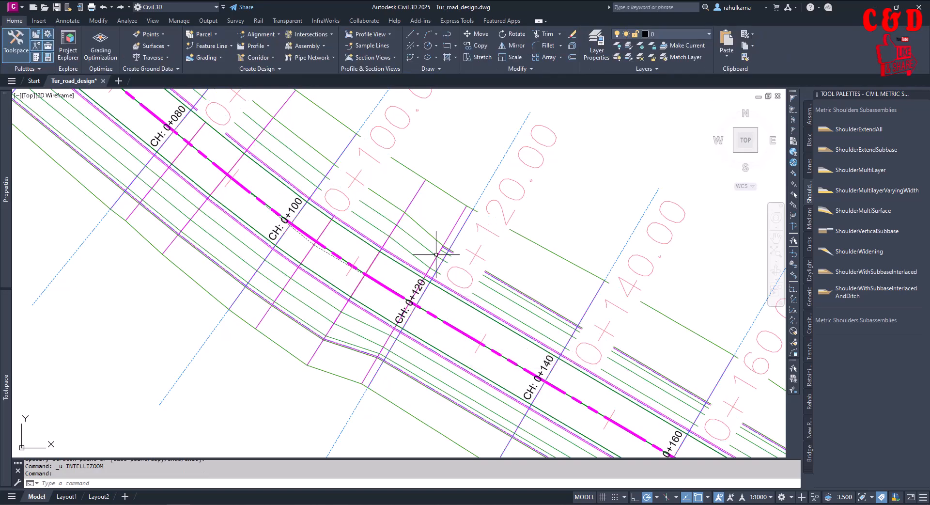
Step: Delete the second corridor region, lying between the first region and the one starting just before station 0+200
scroll(431, 316, down, 6)
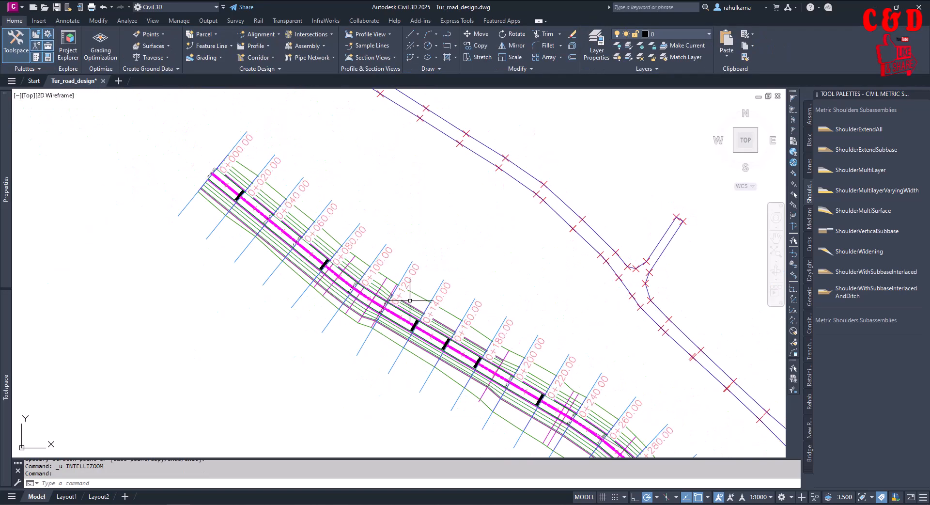
click(416, 313)
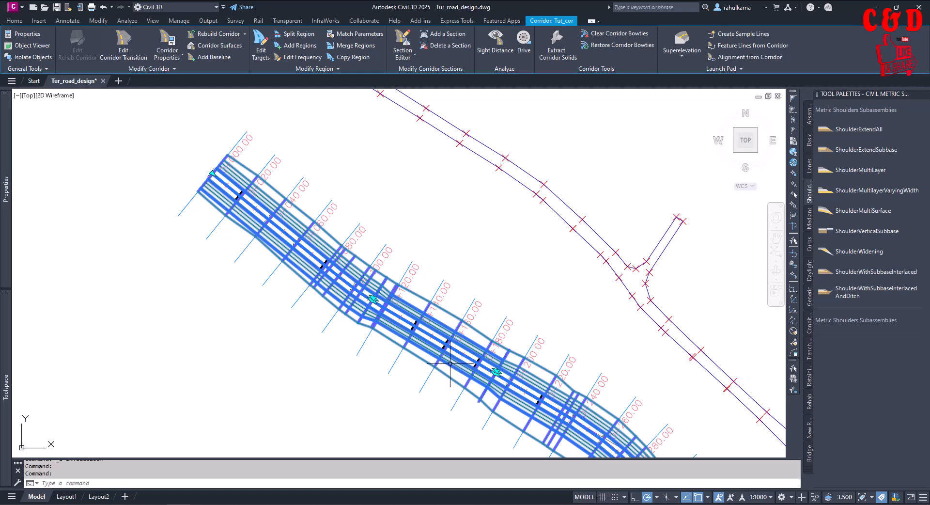
scroll(467, 358, up, 2)
scroll(430, 358, down, 2)
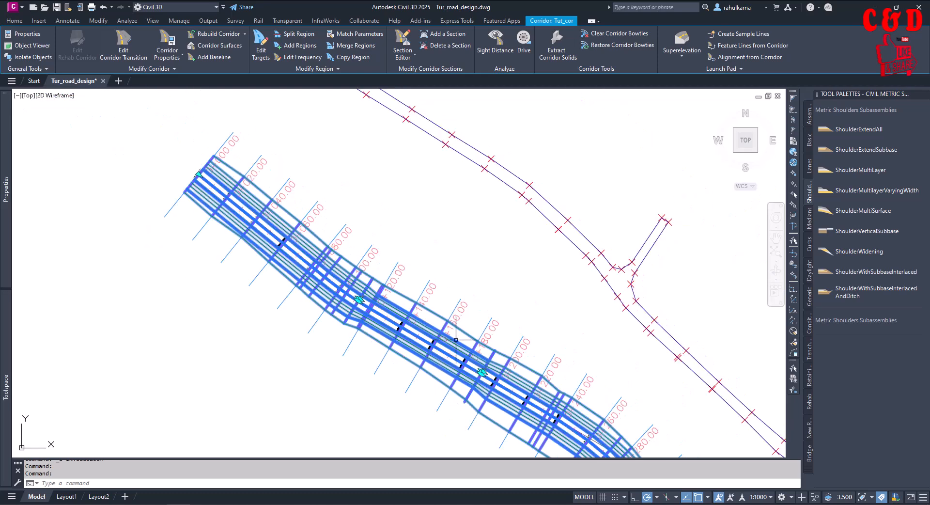
middle_drag(485, 286, 454, 275)
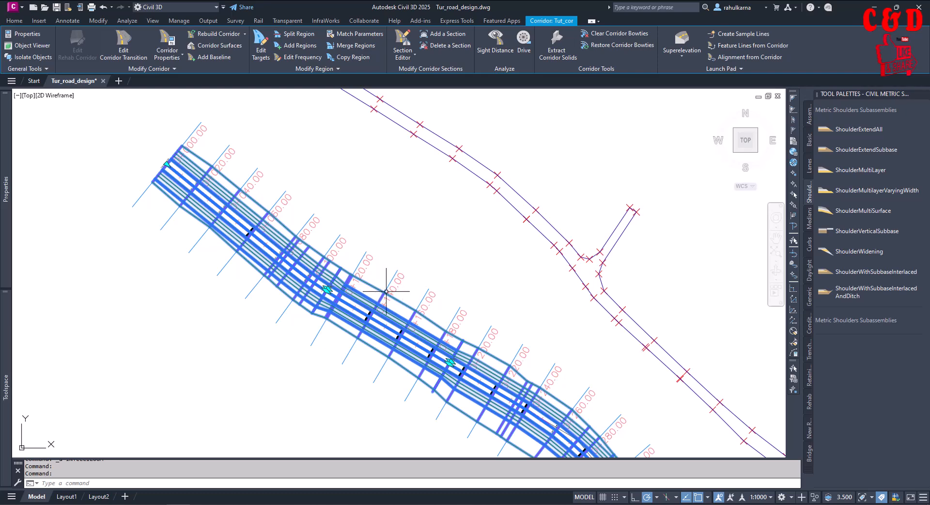
click(326, 69)
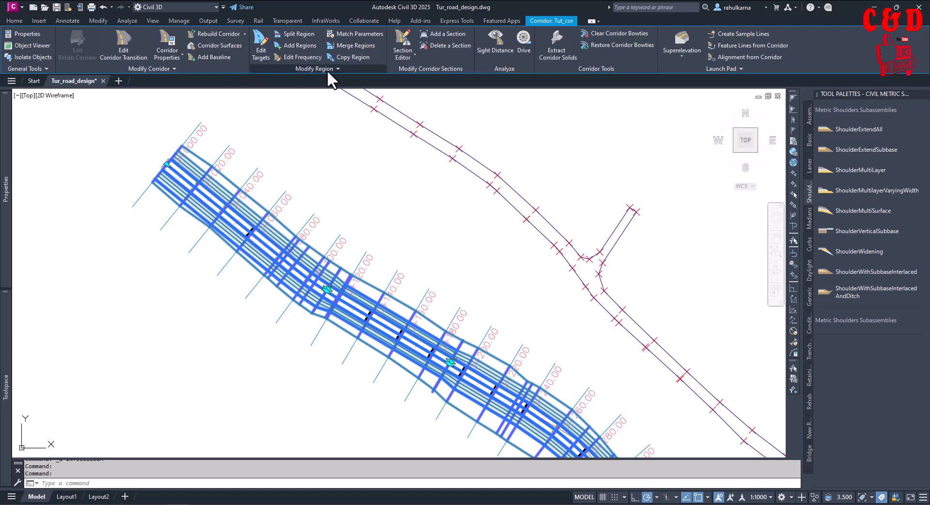
click(324, 69)
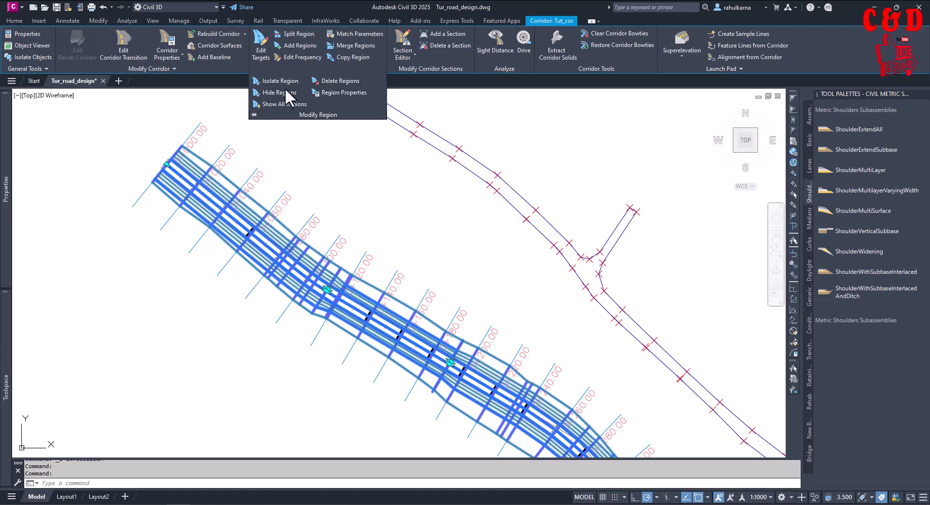
click(340, 81)
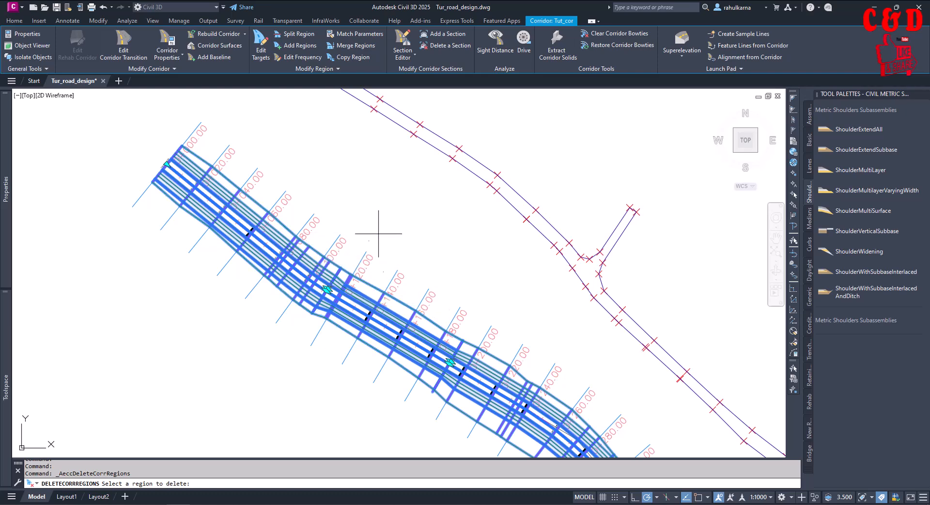
click(396, 308)
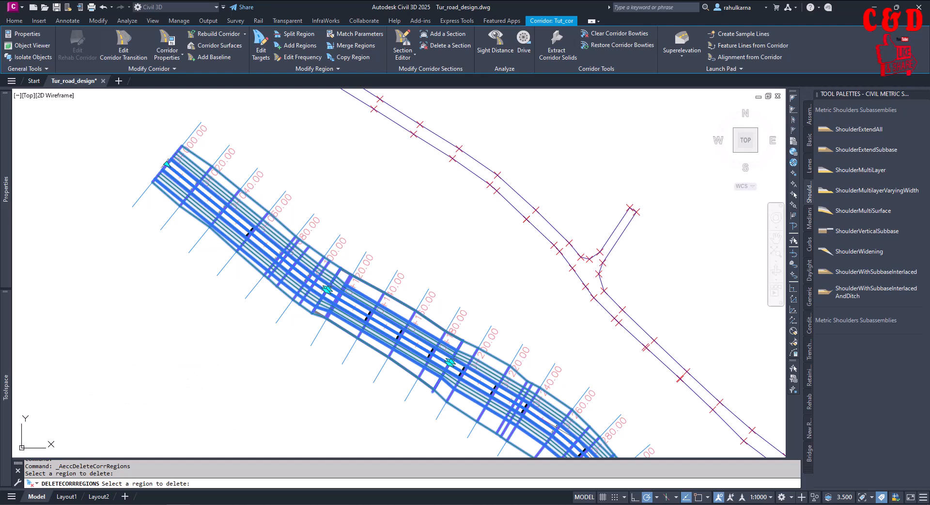
click(397, 317)
scroll(386, 326, up, 3)
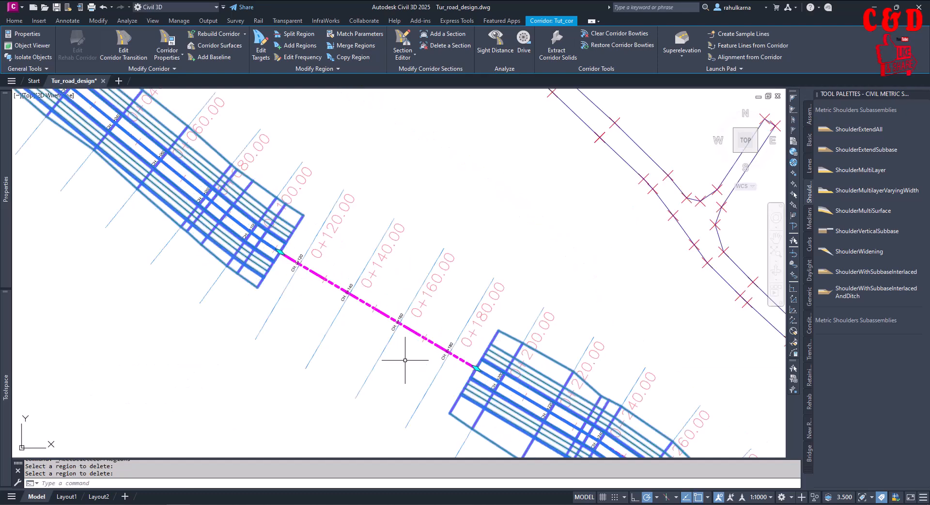
Step: Add a corridor region in the gap from station 0+130.00 to 0+152.17, using Assembly - (1)
scroll(401, 386, down, 2)
scroll(401, 386, up, 3)
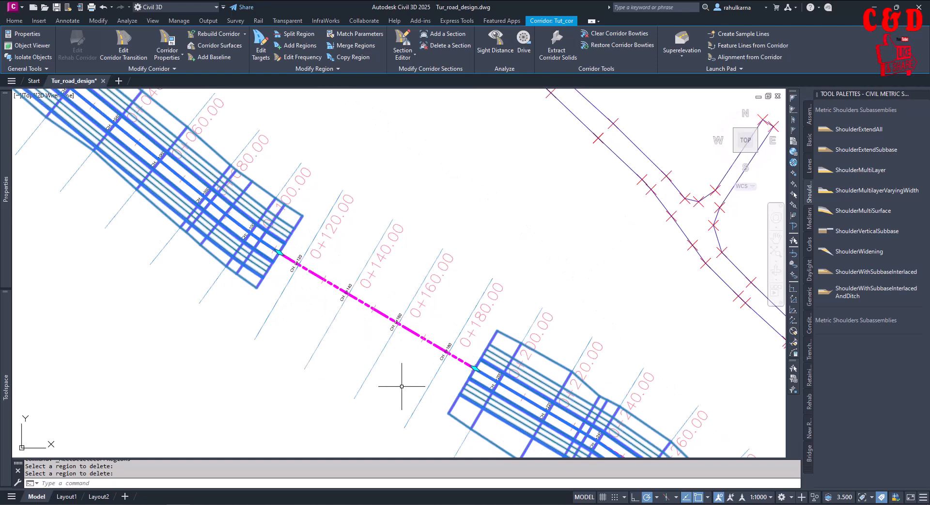
middle_drag(476, 190, 474, 204)
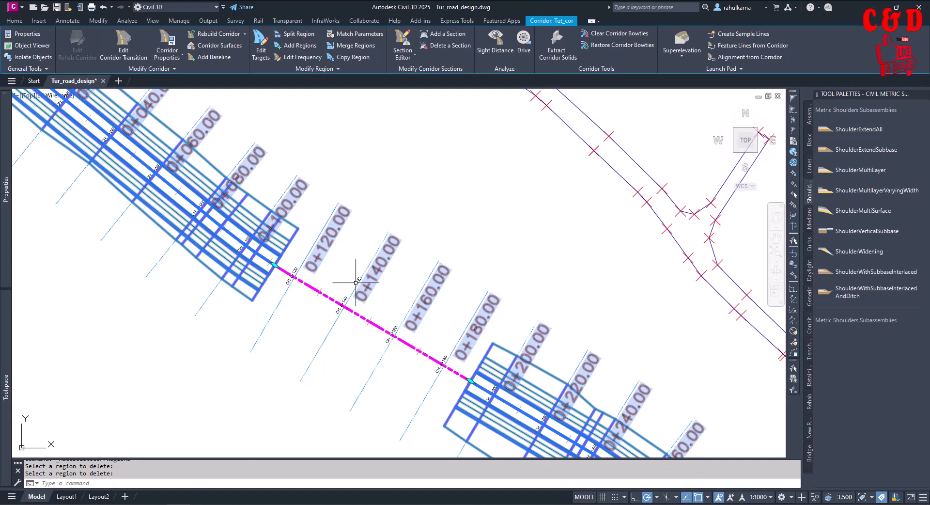
click(292, 44)
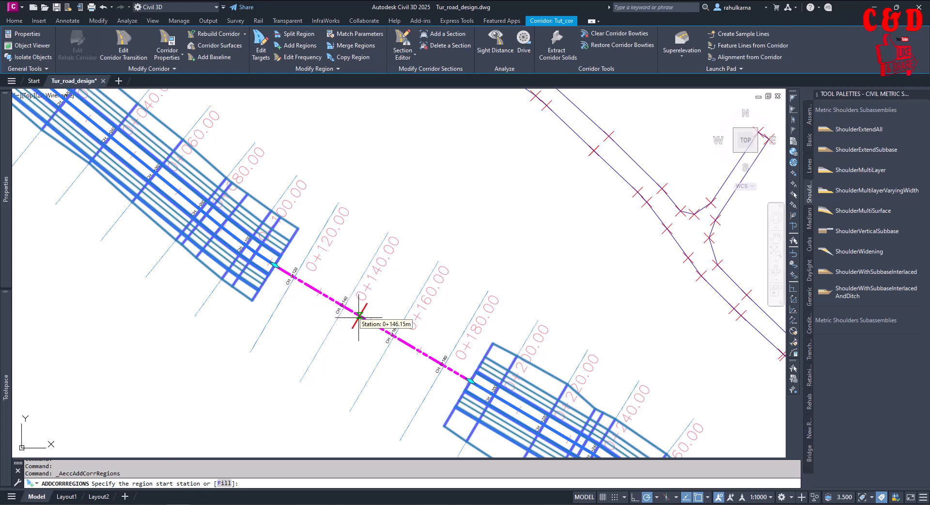
click(320, 291)
click(381, 328)
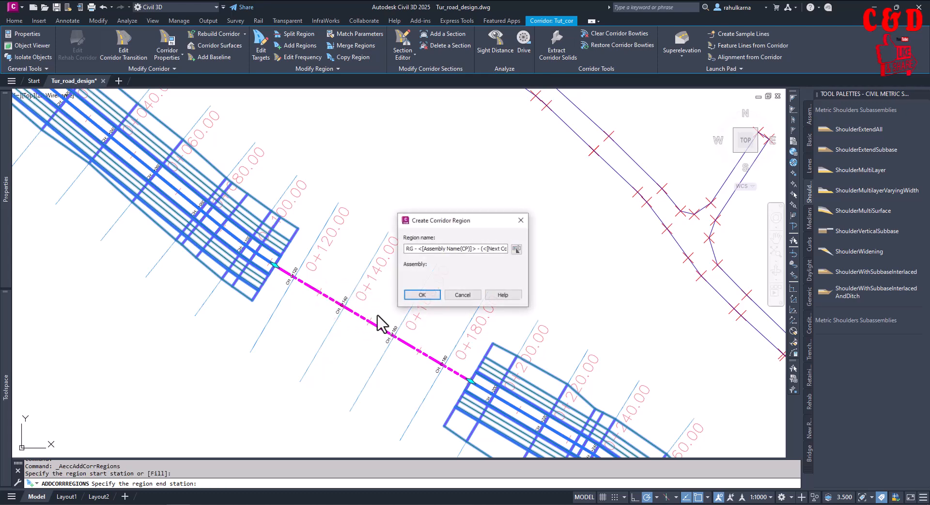
click(440, 277)
click(436, 284)
click(423, 295)
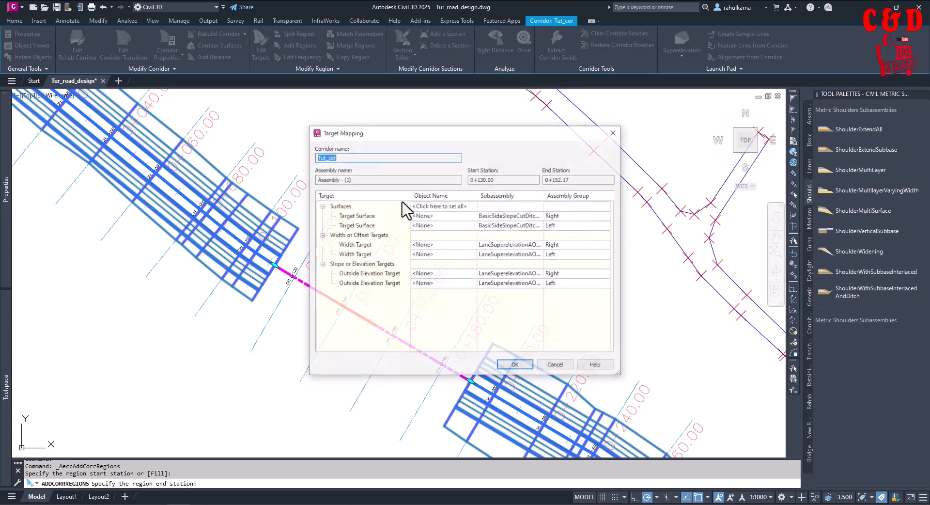
Step: Accept the new region's target mapping with no targets set, then dismiss the event messages and end the Add Regions command
click(514, 365)
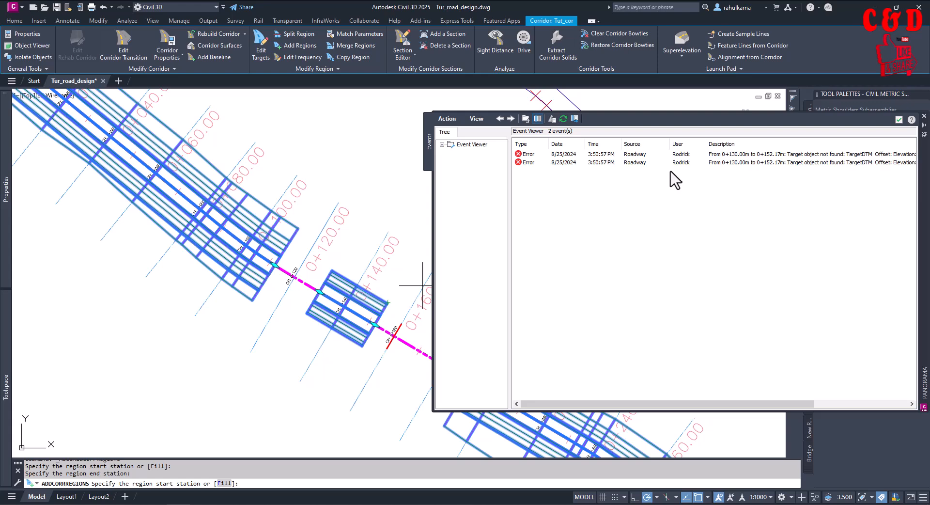
click(898, 119)
scroll(389, 304, up, 4)
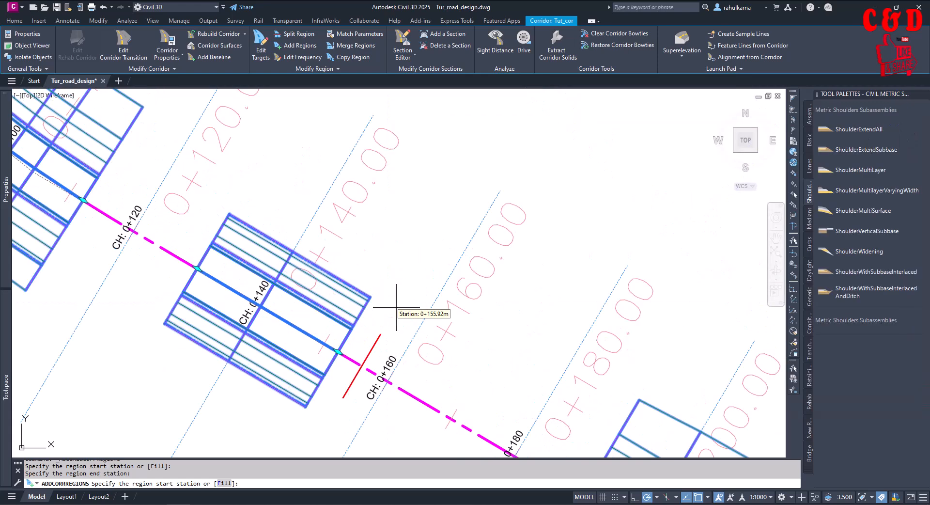
scroll(392, 292, down, 4)
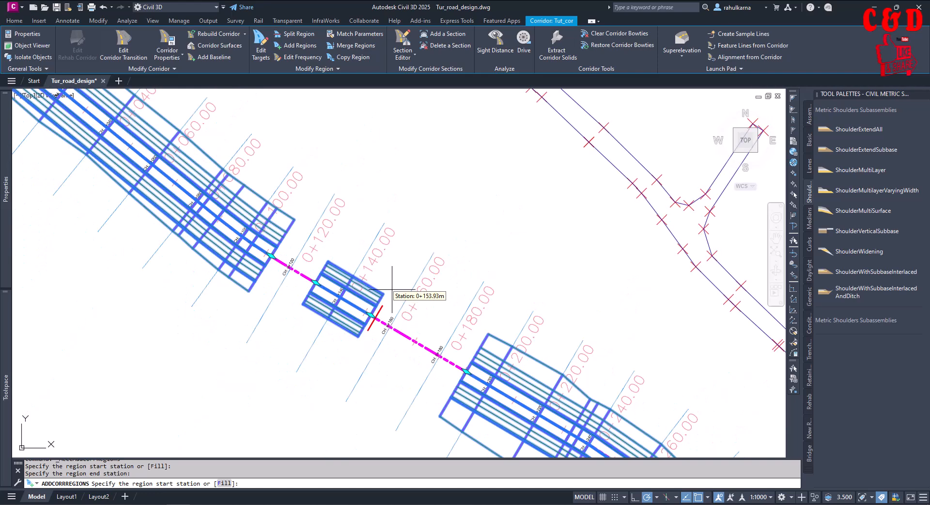
key(Escape)
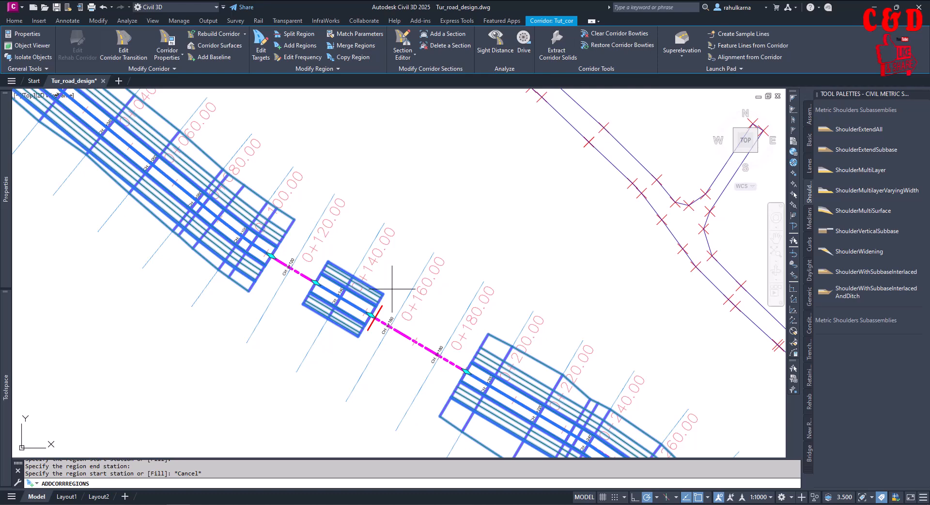
key(Escape)
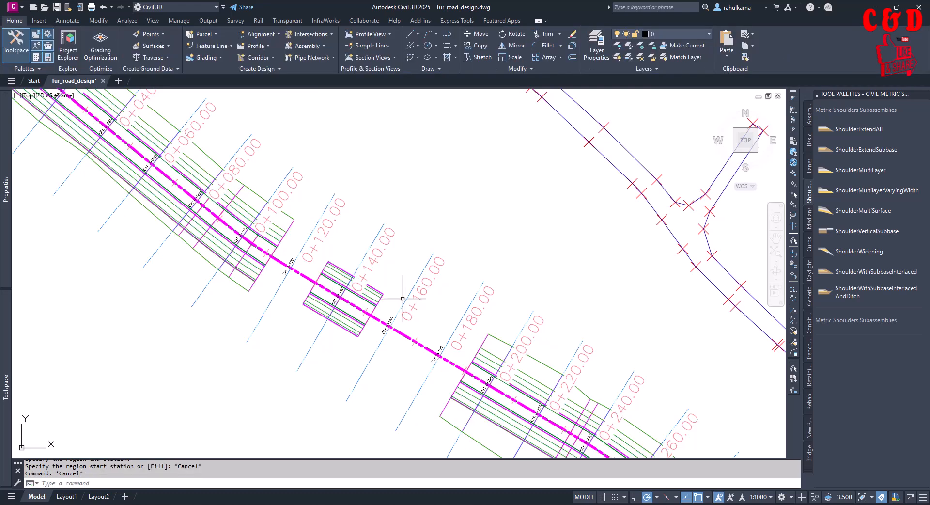
Step: Examine each region of corridor Tut_cor and its station range in the corridor properties, and close them without changes
scroll(381, 306, up, 2)
click(383, 290)
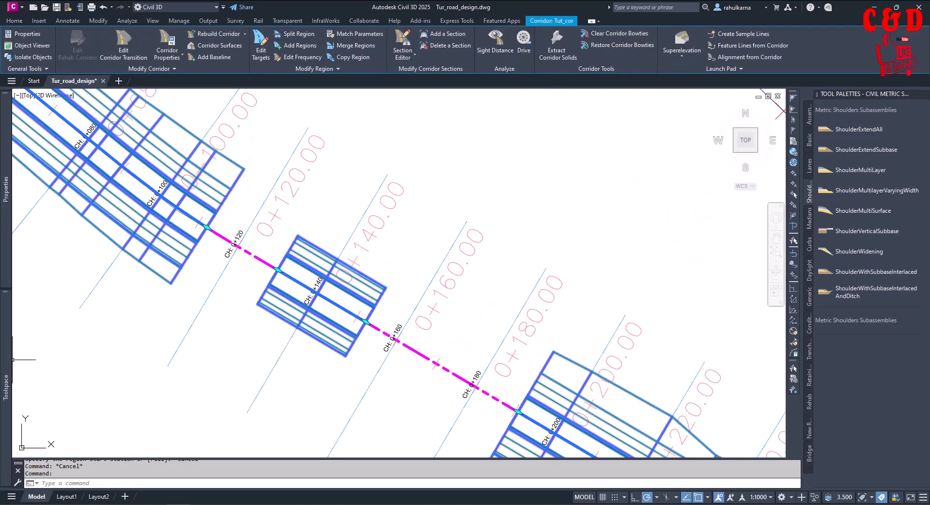
mouse_move(8, 362)
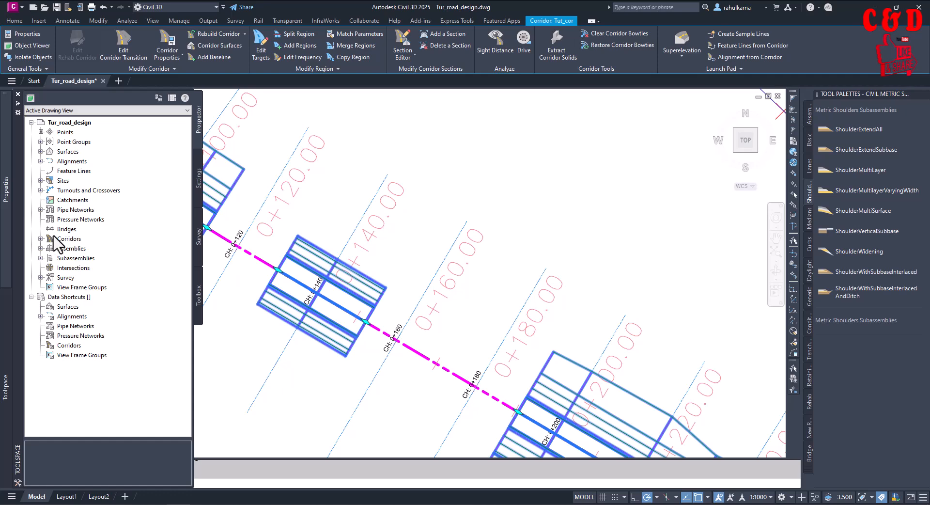
click(40, 239)
right_click(81, 249)
click(95, 253)
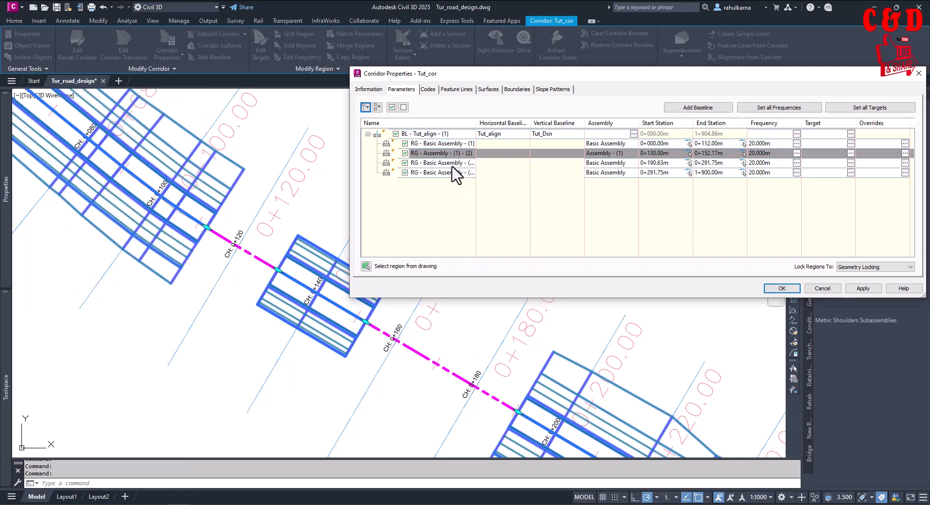
click(440, 151)
click(426, 143)
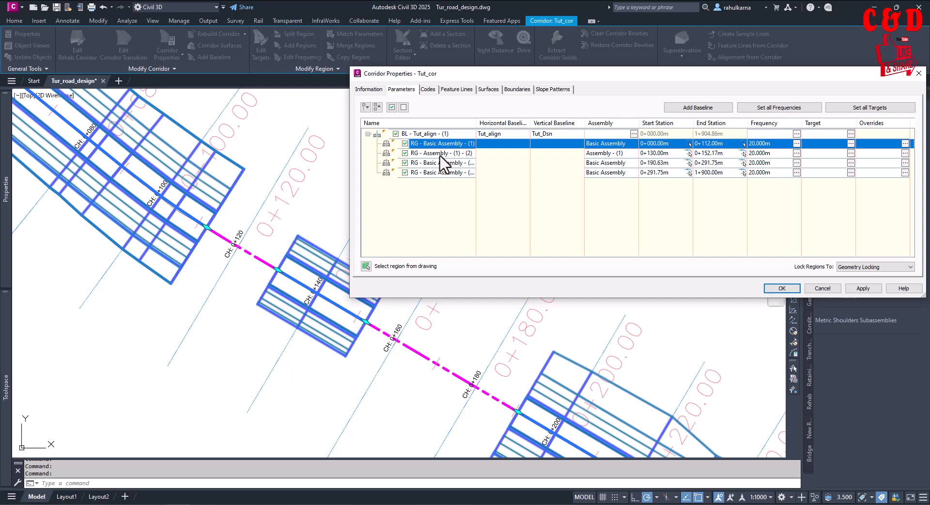
click(440, 155)
click(443, 162)
click(445, 172)
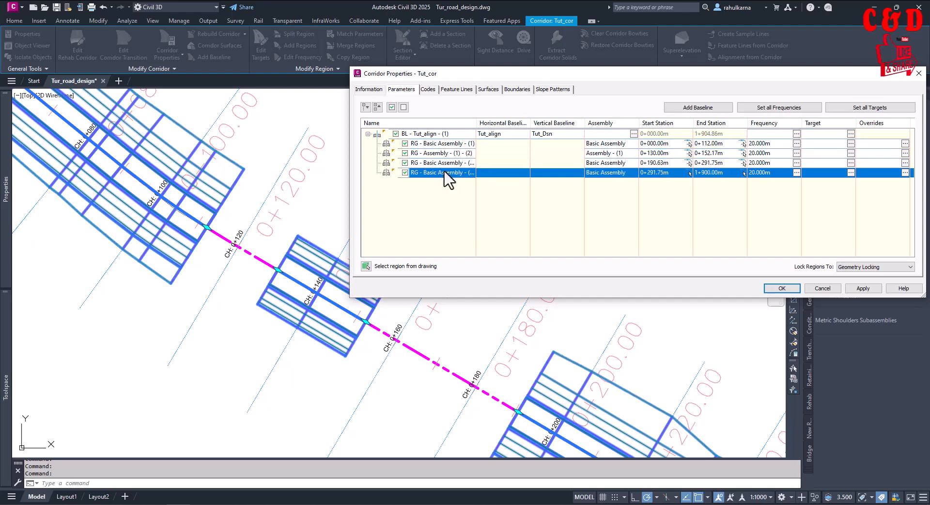
click(824, 288)
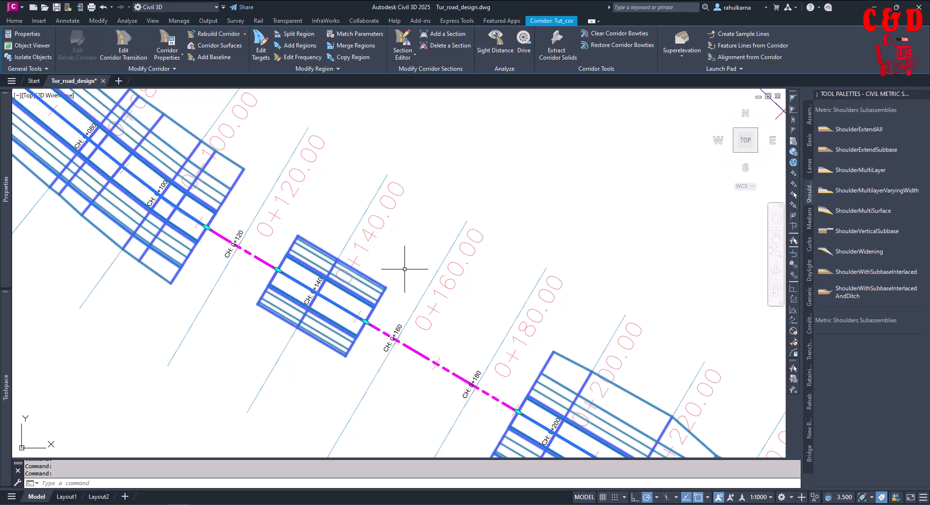
Step: In the corridor's target mapping, set the right and left surface targets of the 0+130.00 to 0+152.17 region to Tut_sur
scroll(401, 314, down, 8)
scroll(406, 313, up, 2)
scroll(400, 258, up, 2)
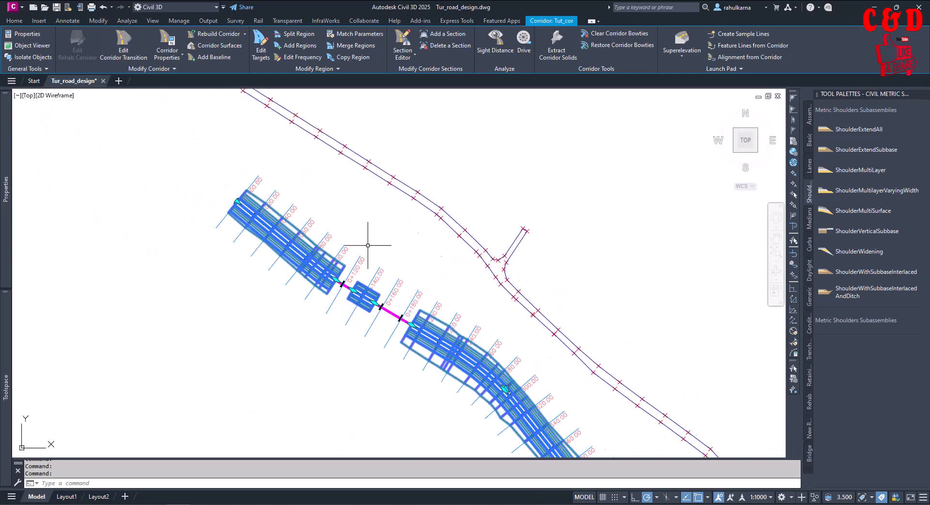
mouse_move(401, 257)
middle_down()
mouse_move(337, 222)
mouse_move(336, 210)
middle_up()
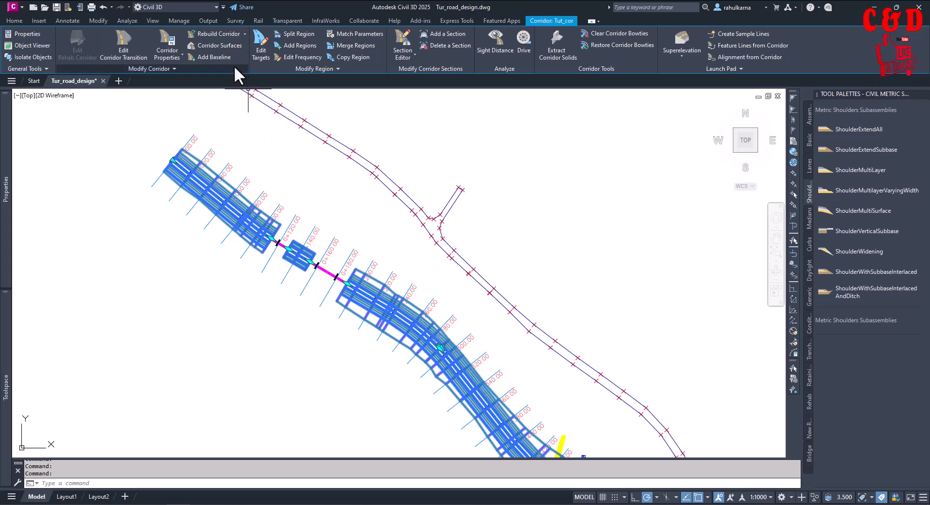
click(168, 44)
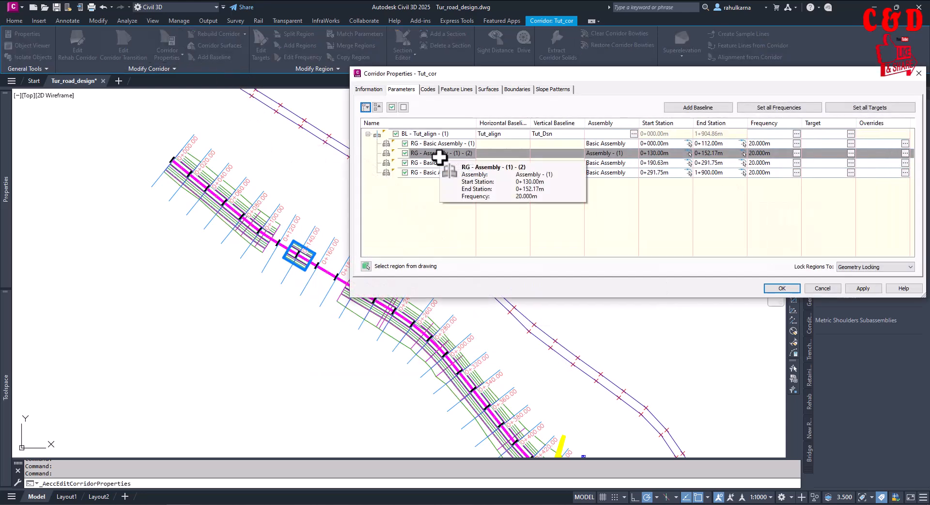
click(852, 108)
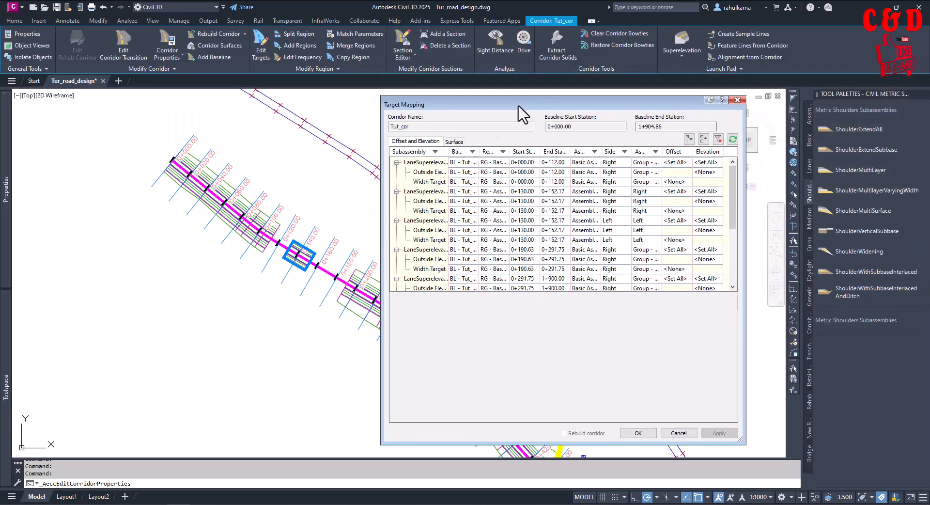
drag(519, 105, 612, 74)
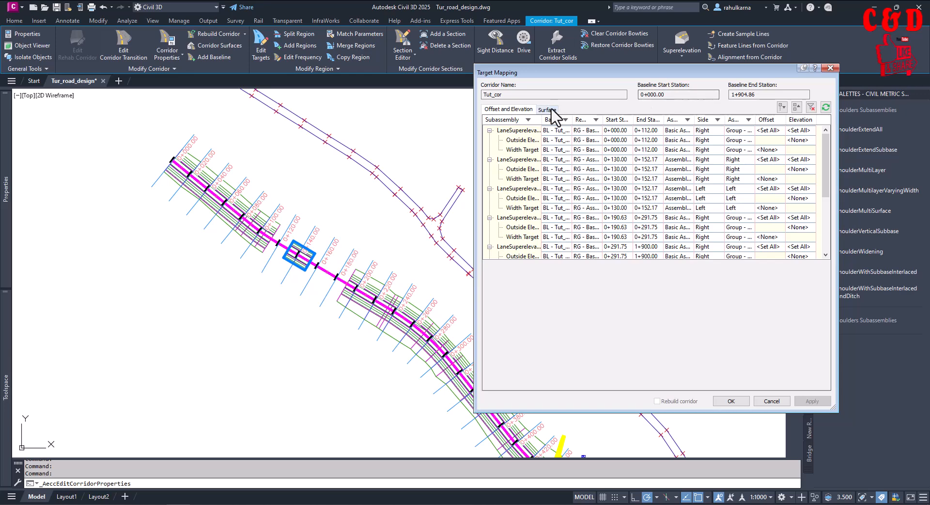
click(547, 109)
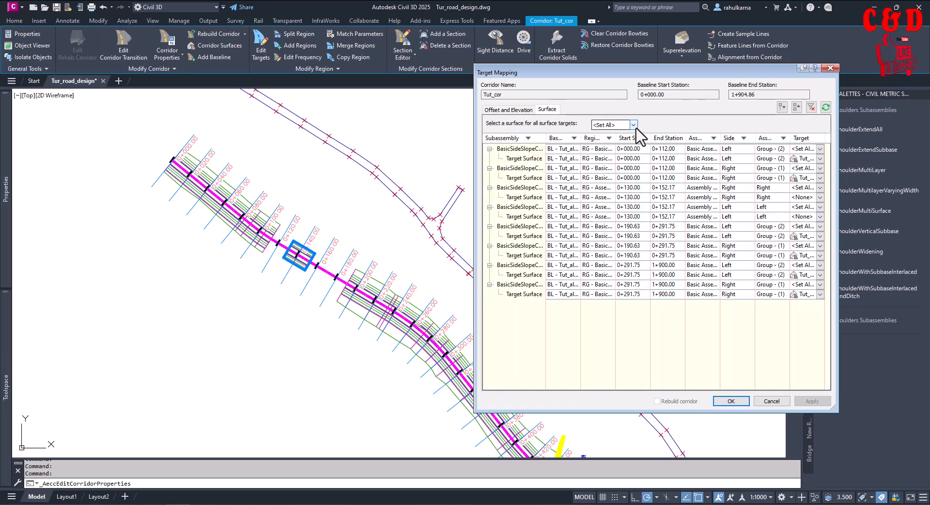
click(819, 198)
click(816, 210)
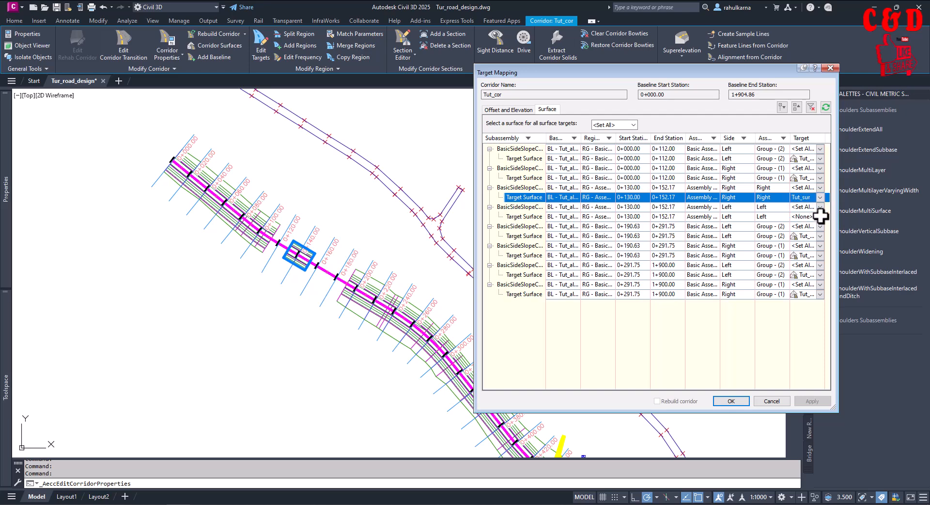
click(821, 217)
click(797, 228)
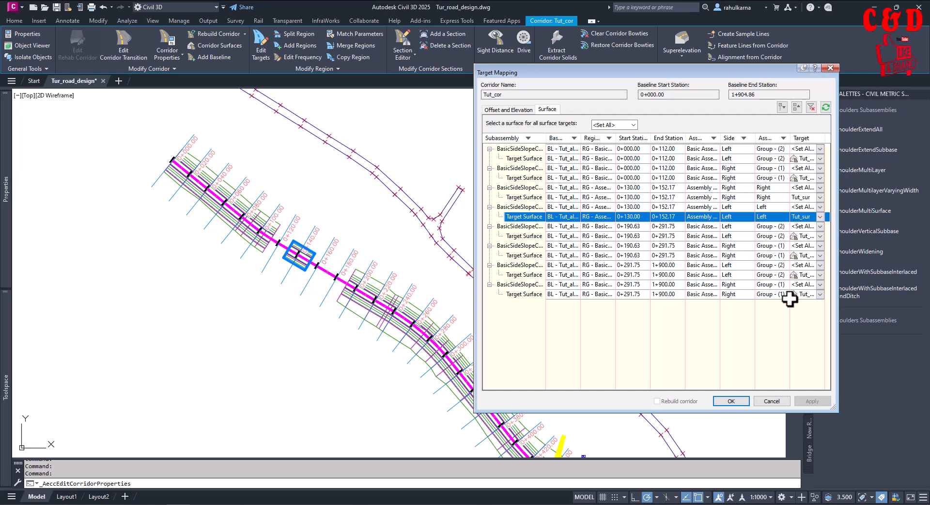
Step: Accept the target mapping, apply the corridor properties and rebuild the corridor
click(737, 400)
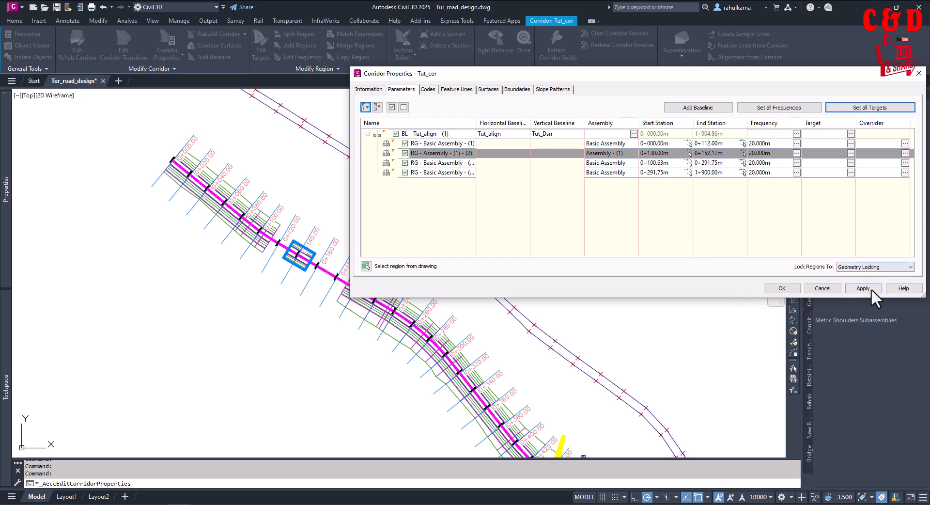
click(871, 288)
click(533, 240)
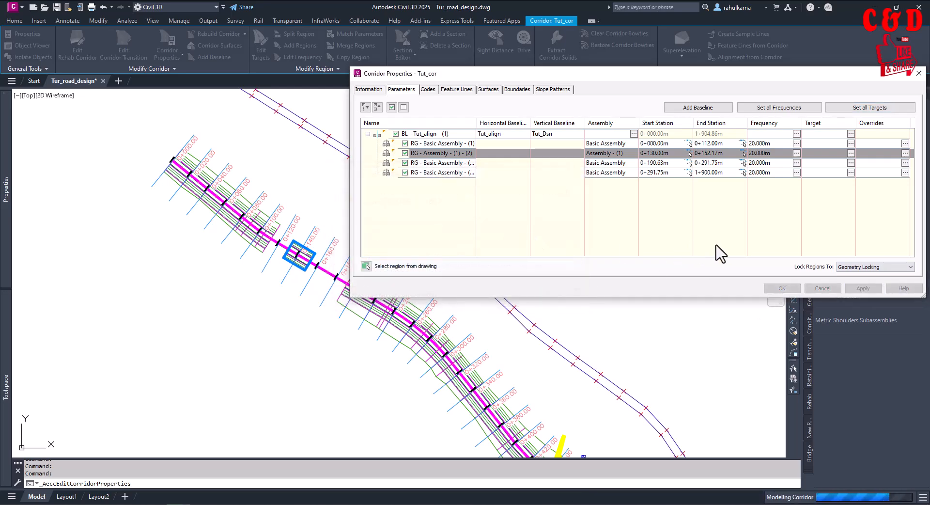
click(782, 288)
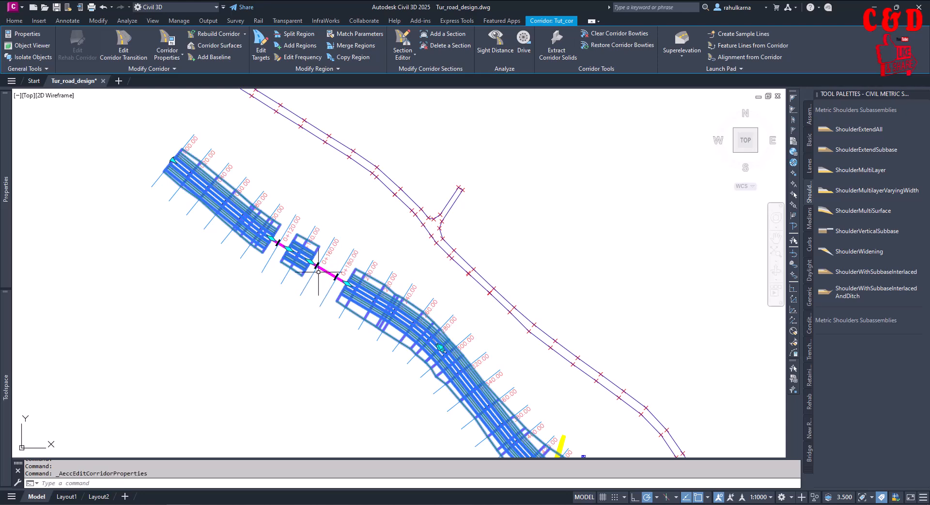
scroll(343, 265, up, 6)
scroll(407, 299, down, 4)
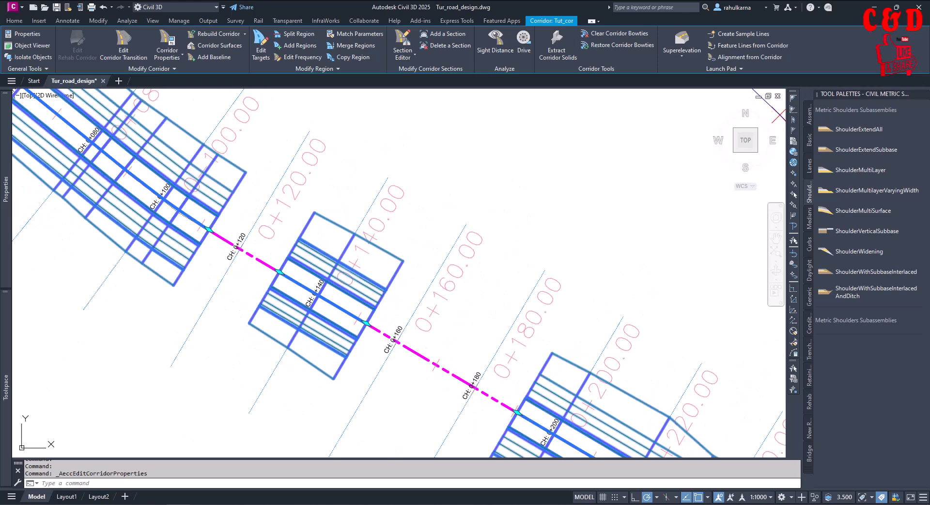
Step: Remove the Assembly - (1) region between 0+130.00 and 0+152.17 through the corridor properties and rebuild the corridor
key(Escape)
scroll(383, 296, up, 1)
click(383, 295)
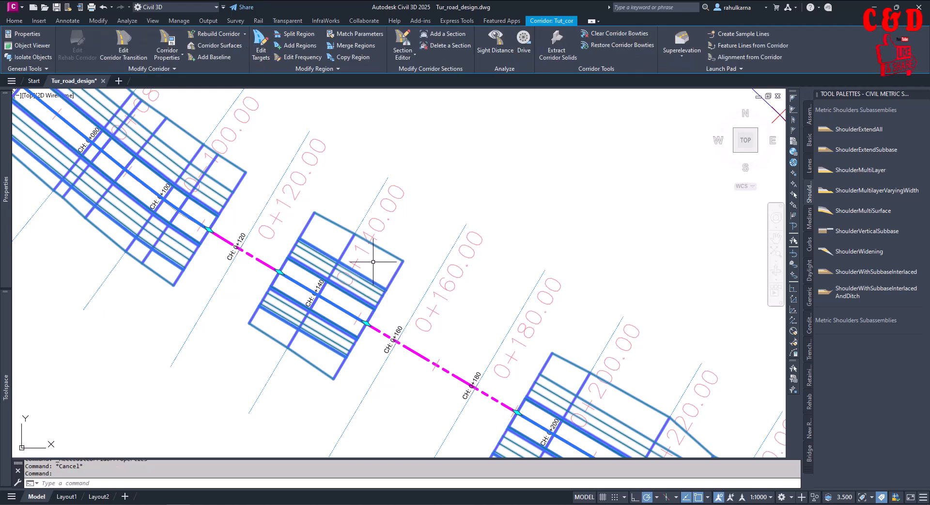
scroll(383, 271, down, 3)
scroll(370, 264, up, 1)
scroll(383, 286, up, 2)
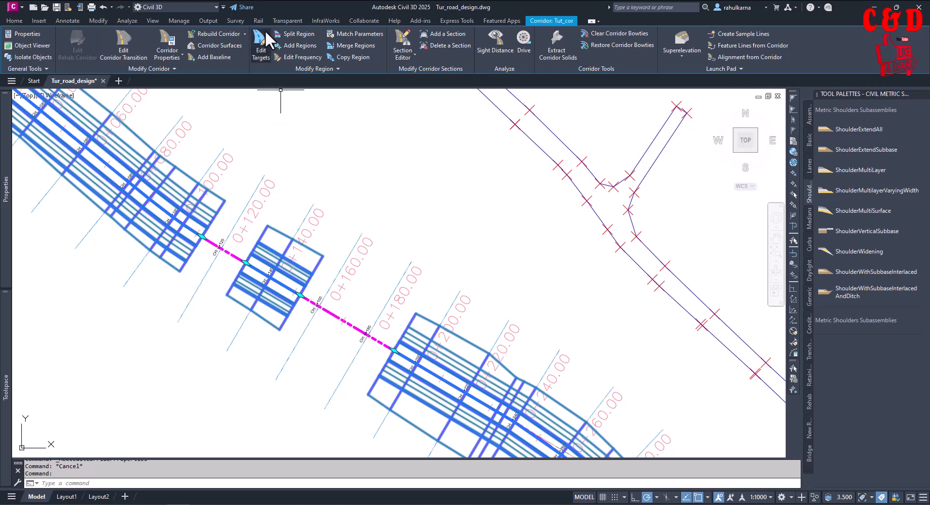
click(167, 48)
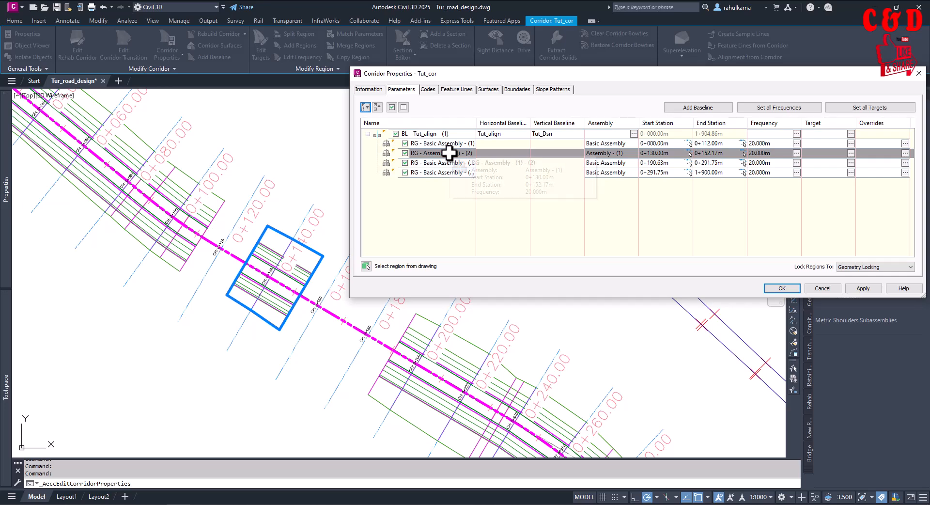
right_click(450, 153)
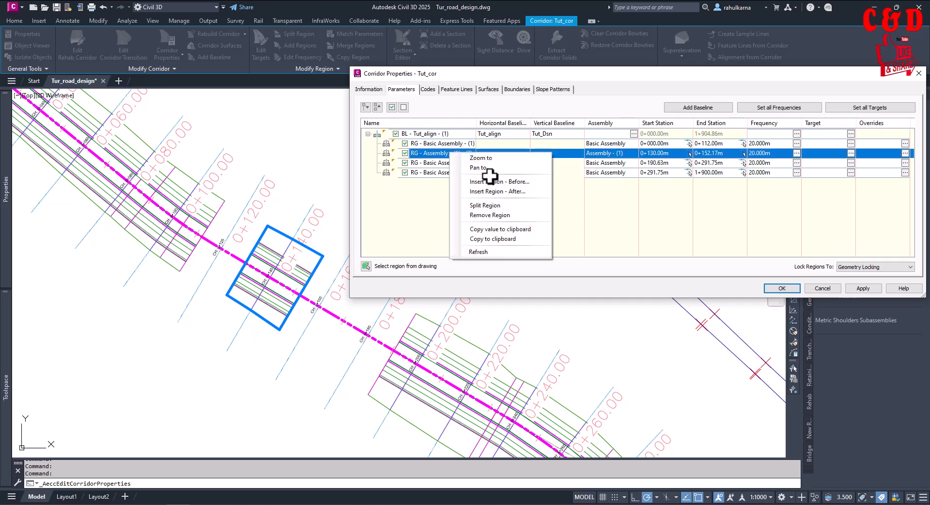
click(496, 215)
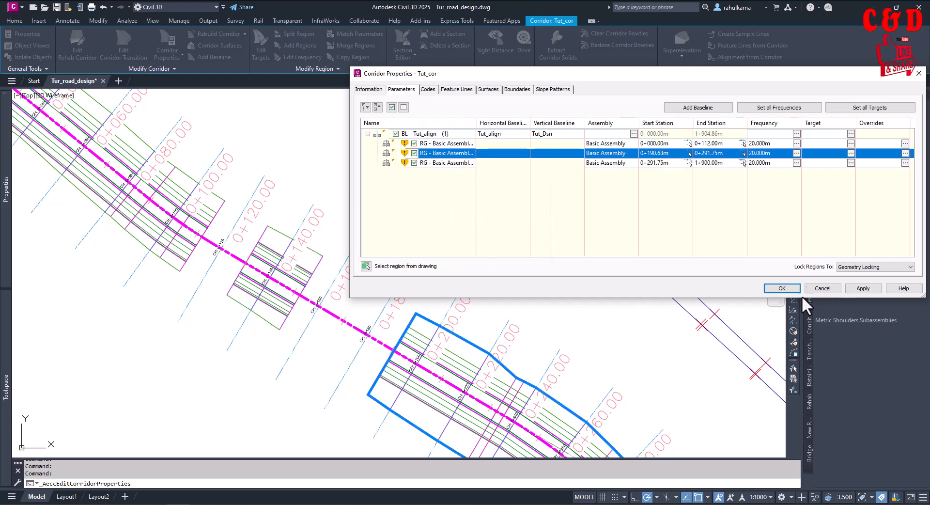
click(779, 289)
click(443, 241)
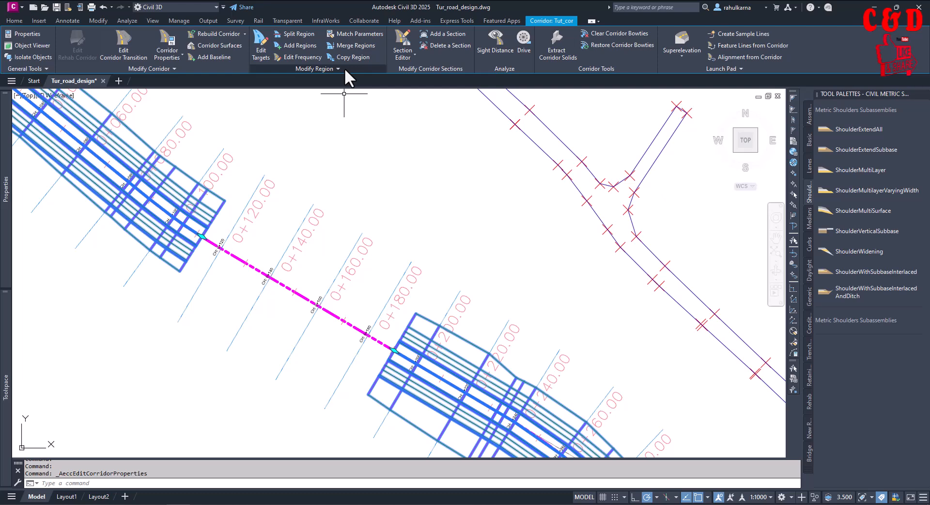
Step: Add a corridor region filling the whole gap from station 0+112.00 to 0+190.63, using Assembly - (1)
click(300, 45)
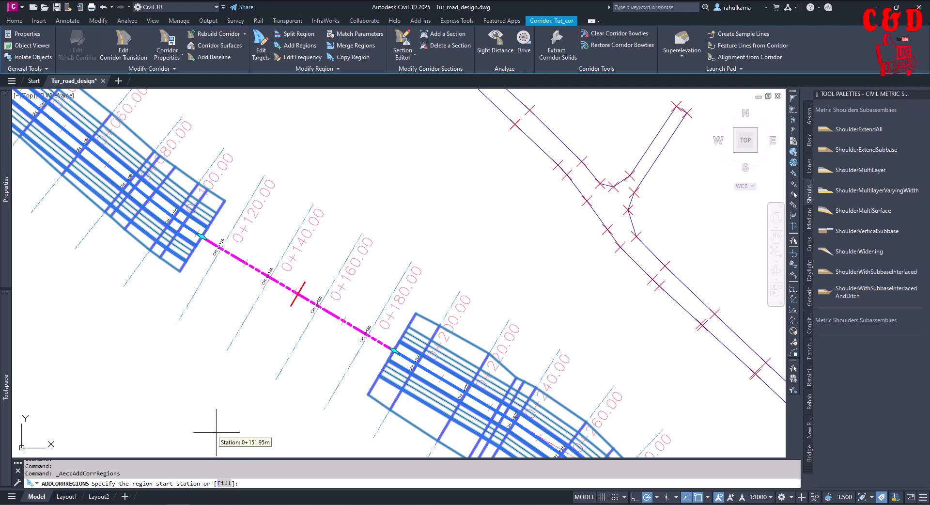
click(224, 483)
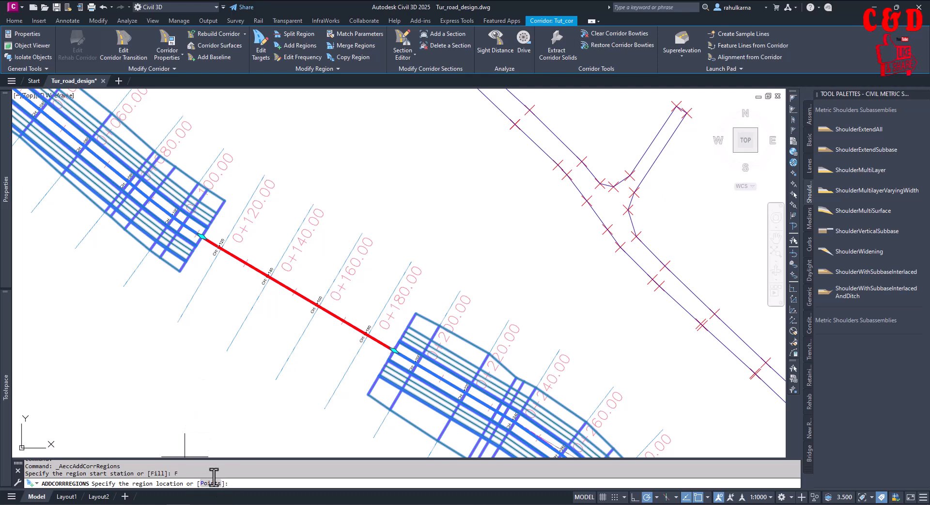
middle_drag(234, 258, 276, 283)
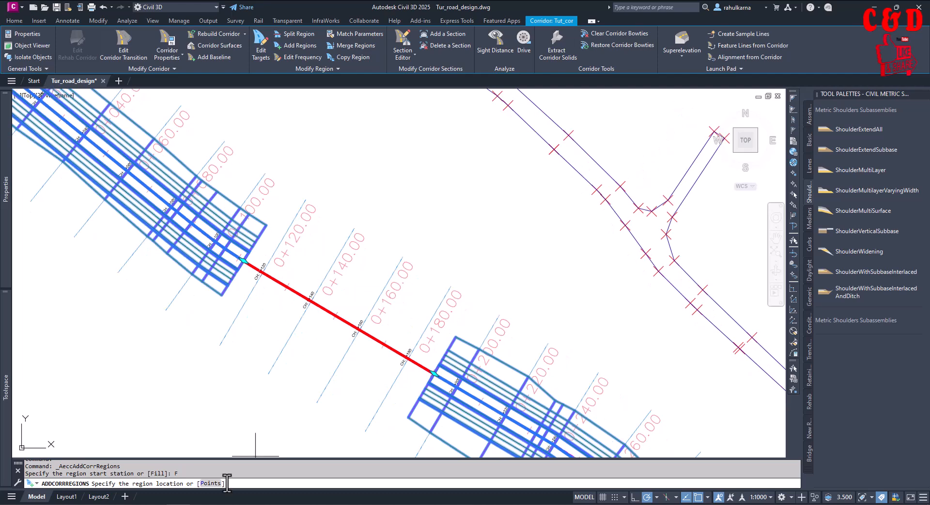
click(210, 483)
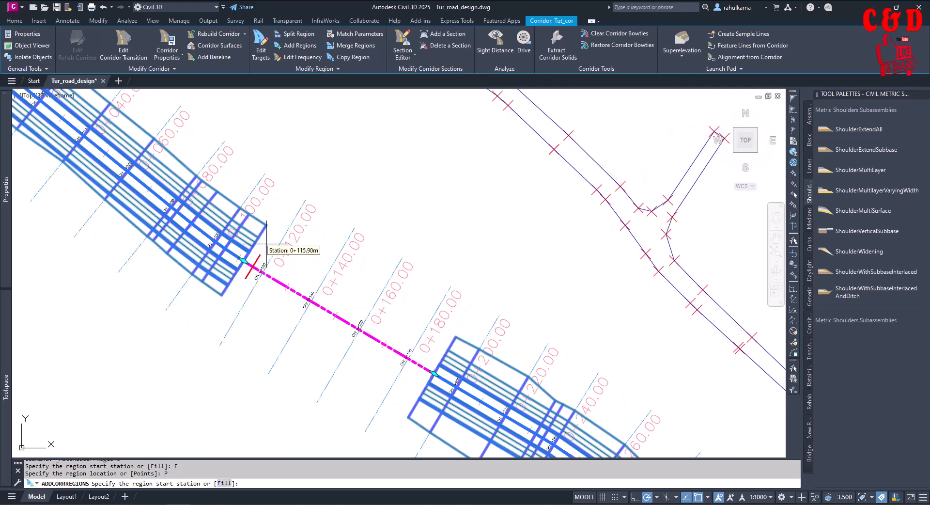
click(250, 232)
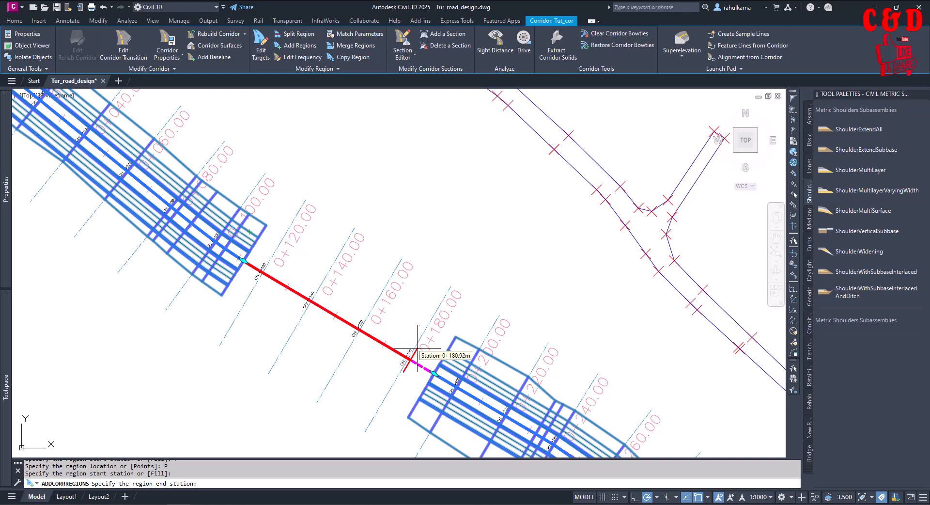
click(442, 366)
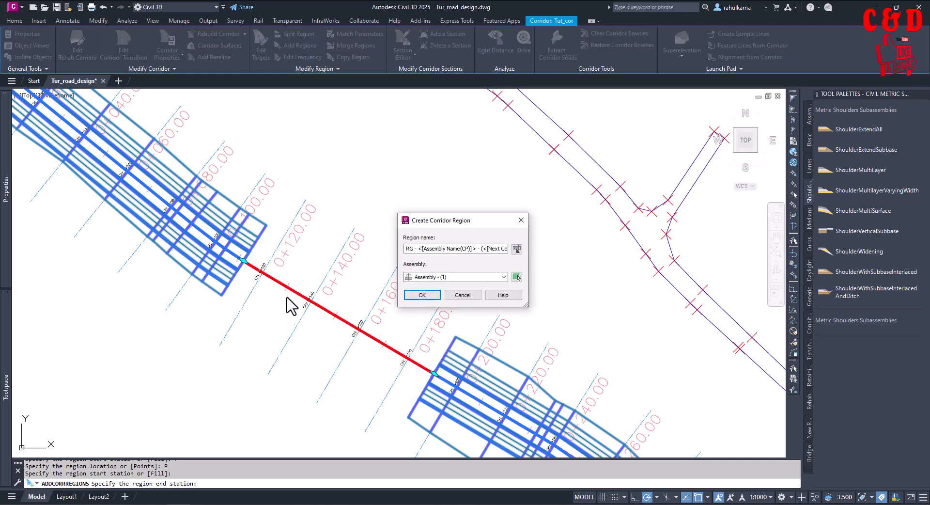
click(422, 295)
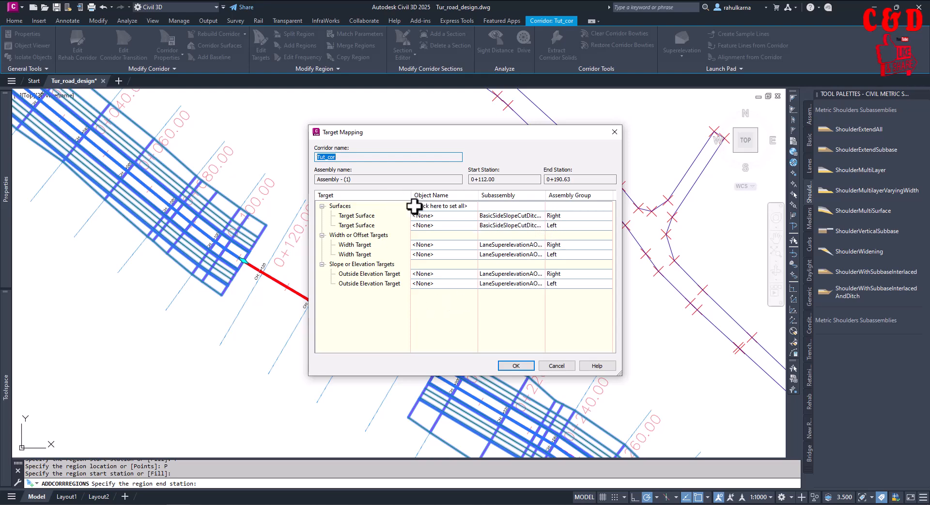
Step: Set both surface targets of the new region to Tut_sur and accept the target mapping
click(466, 215)
click(385, 236)
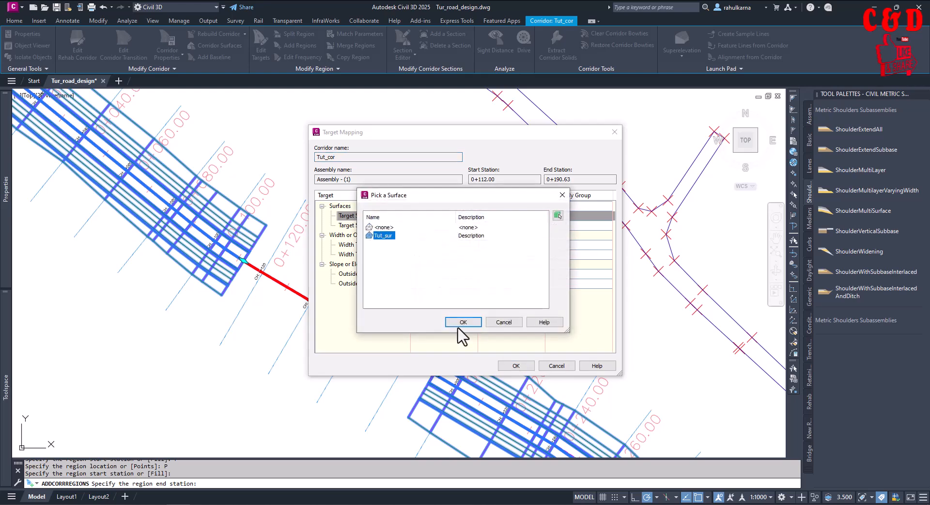
click(463, 321)
click(447, 206)
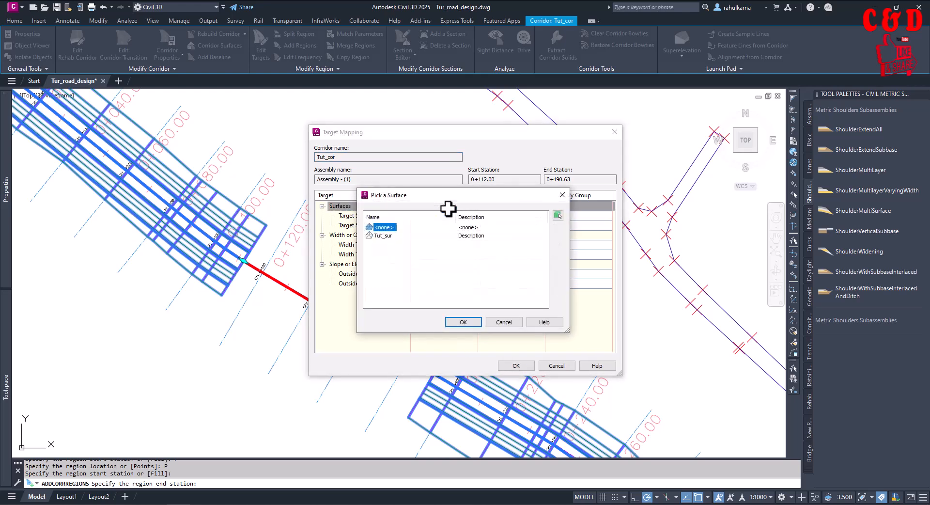
click(390, 237)
click(464, 322)
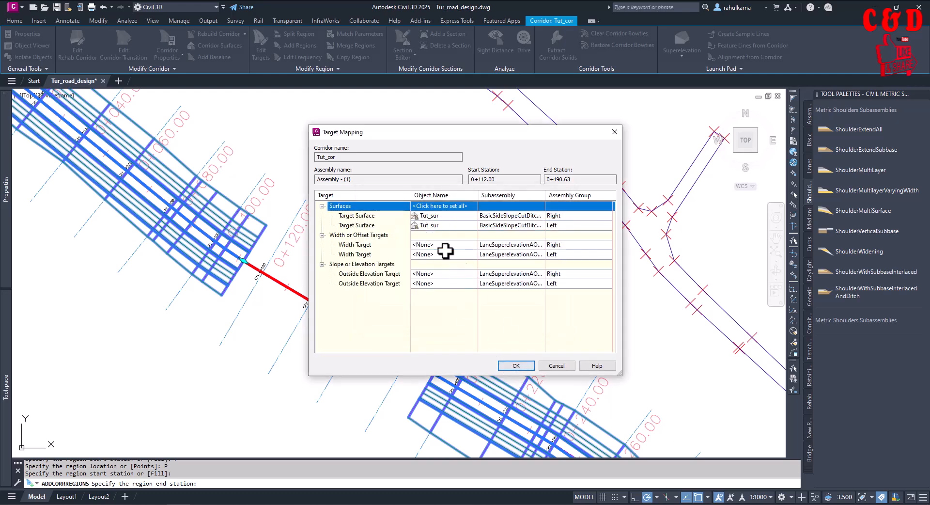
click(506, 366)
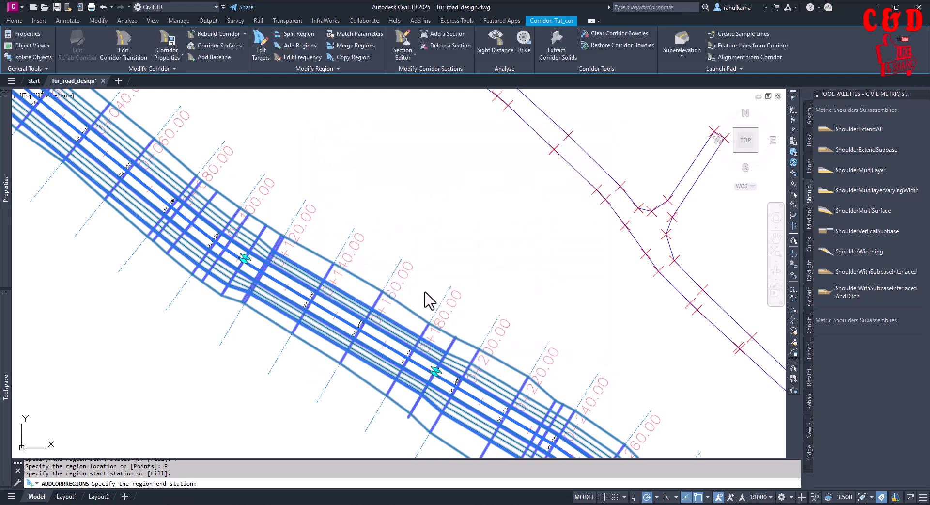
Step: Finish adding regions without defining another one and deselect the corridor
scroll(426, 276, down, 4)
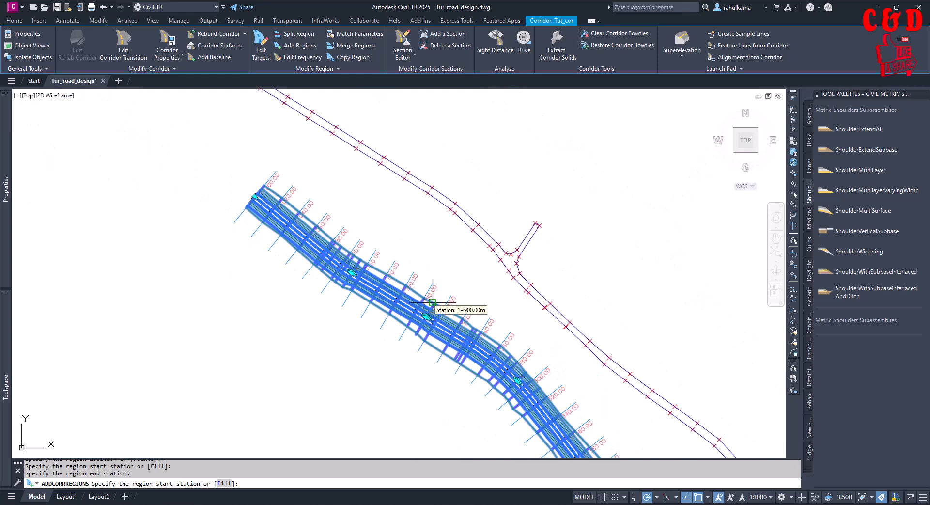
scroll(419, 307, up, 6)
key(Escape)
scroll(416, 307, down, 3)
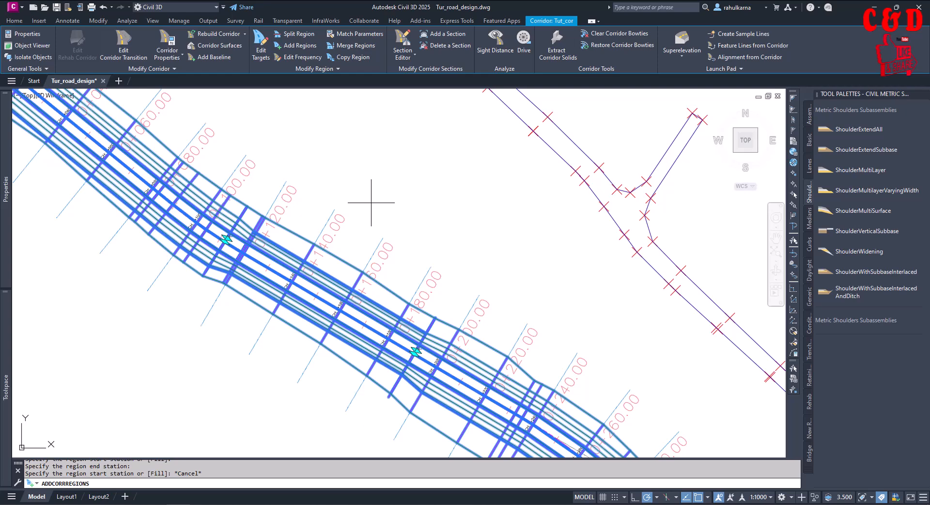
key(Escape)
scroll(382, 194, down, 8)
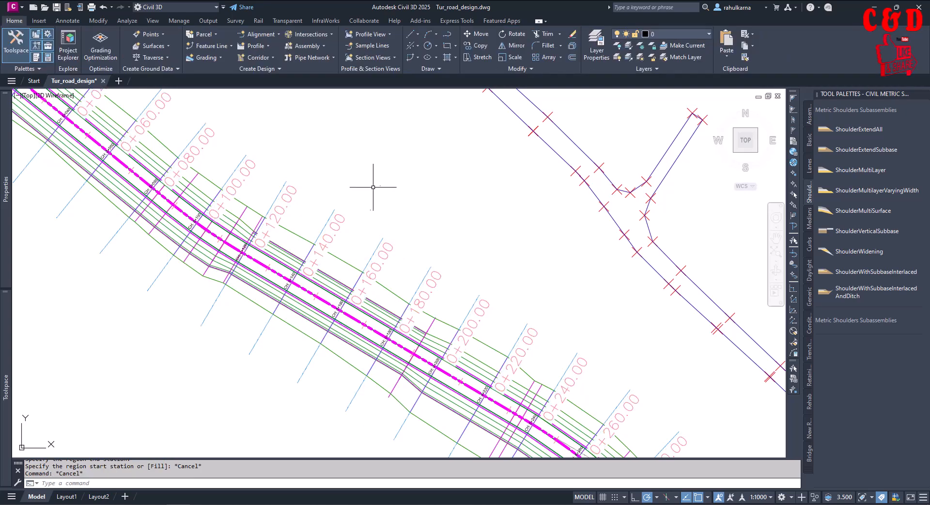
scroll(386, 264, up, 2)
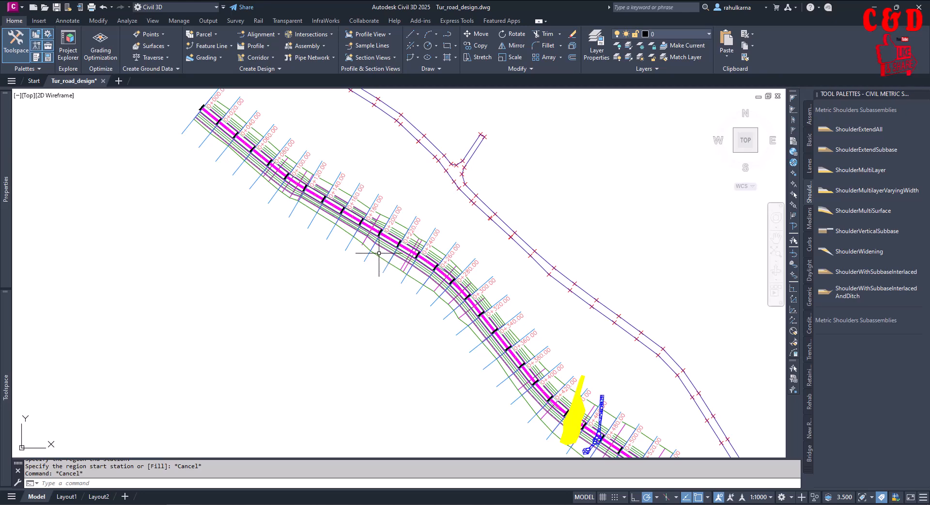
Step: Remove the last Basic Assembly region, from 0+291.75 to 1+900.00, through the corridor properties and rebuild the corridor
click(379, 253)
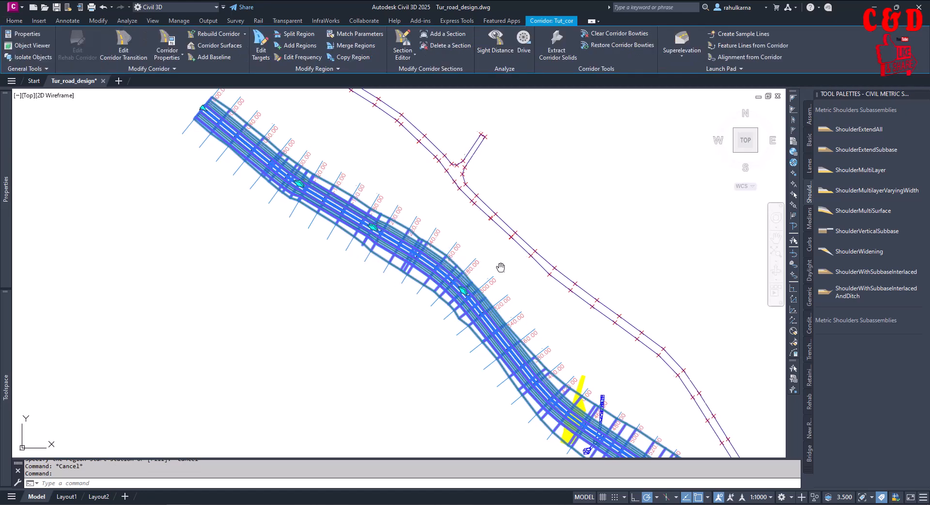
middle_drag(502, 268, 373, 166)
scroll(451, 276, up, 1)
scroll(383, 234, up, 1)
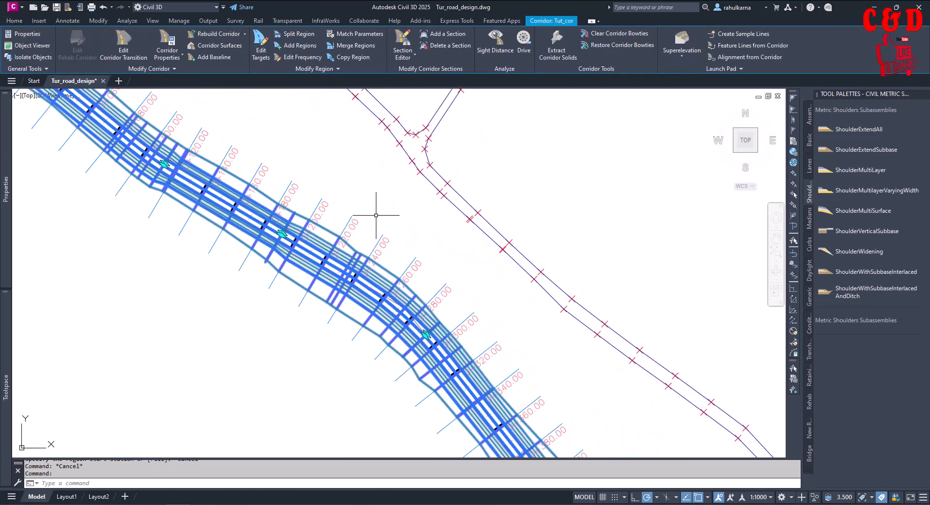
middle_drag(357, 183, 368, 187)
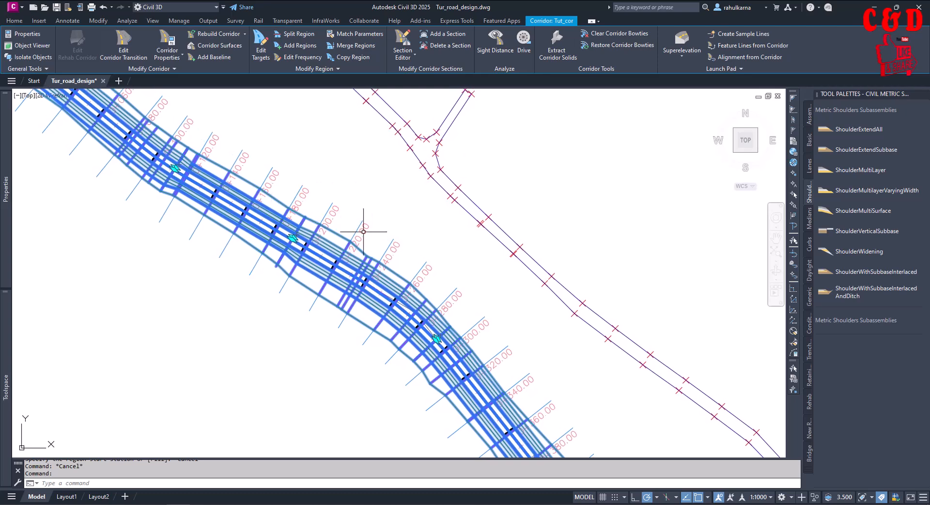
middle_drag(311, 186, 288, 148)
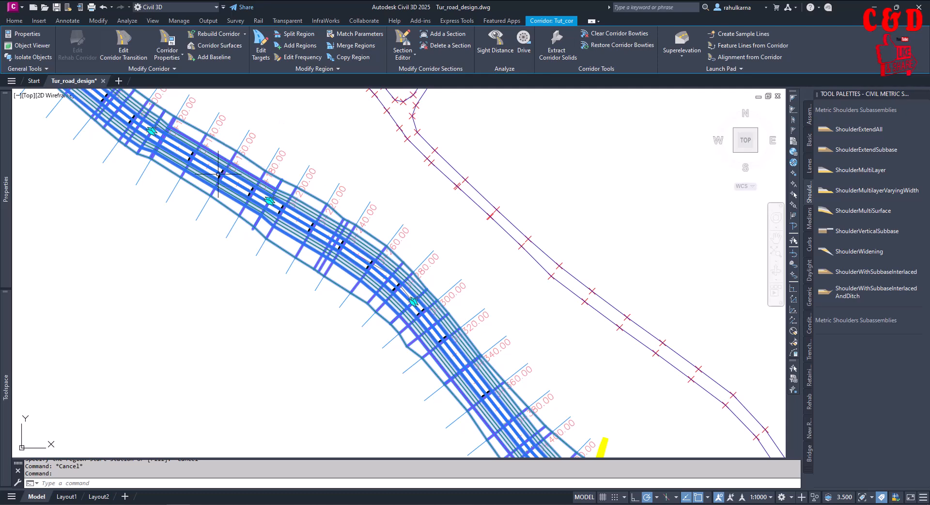
middle_drag(495, 320, 432, 244)
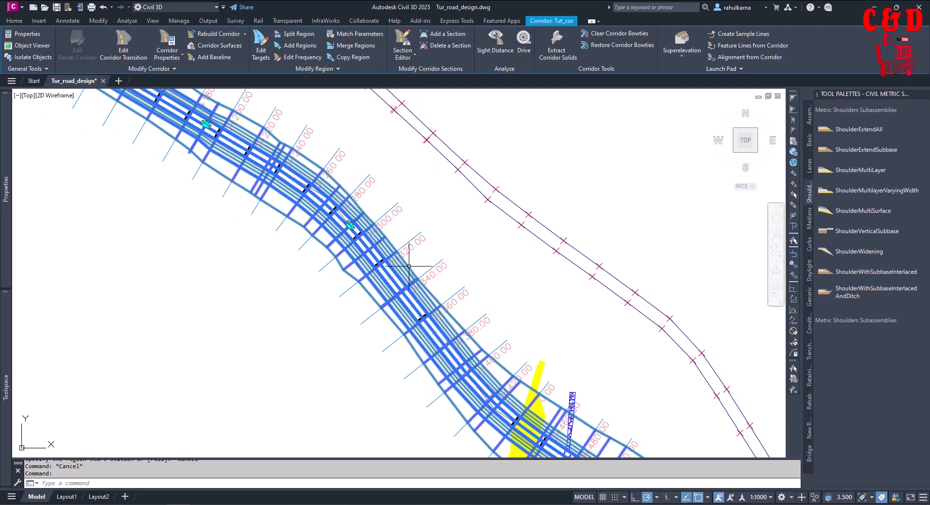
scroll(310, 358, down, 2)
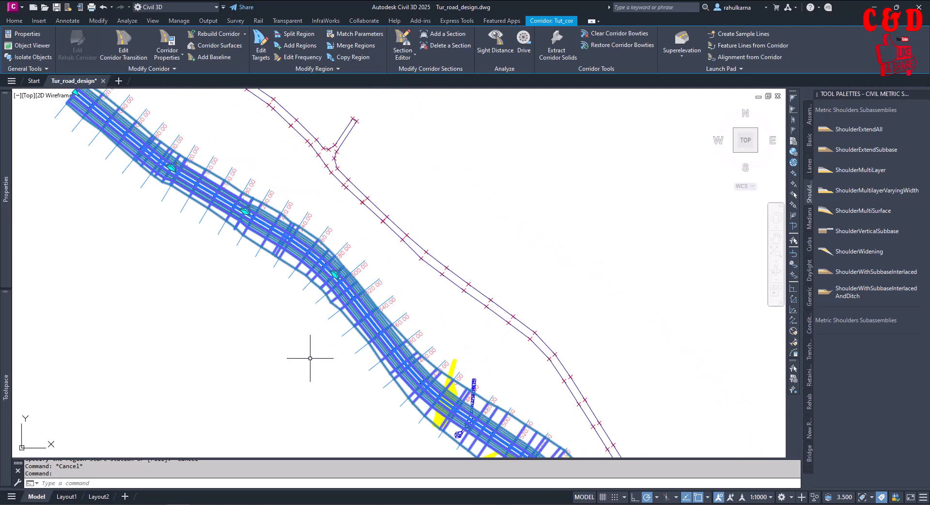
scroll(360, 289, up, 2)
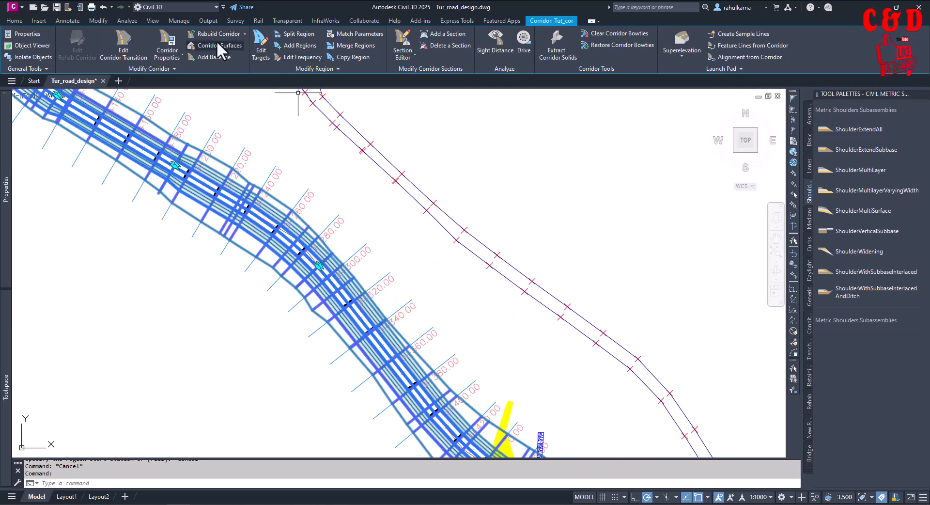
click(171, 40)
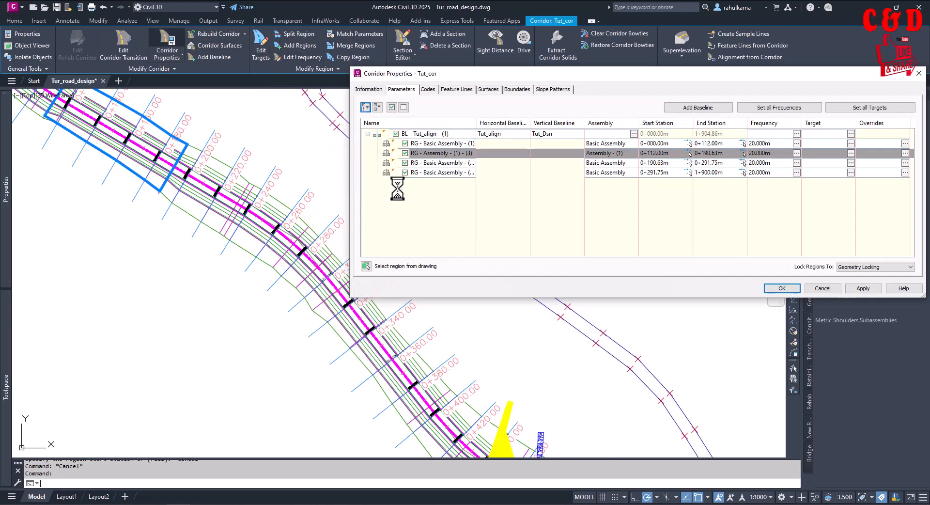
click(432, 173)
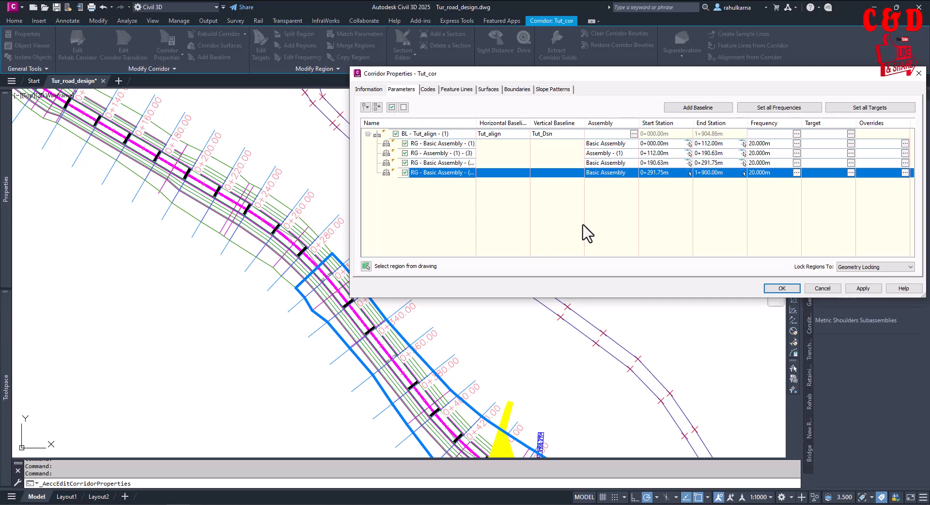
right_click(462, 172)
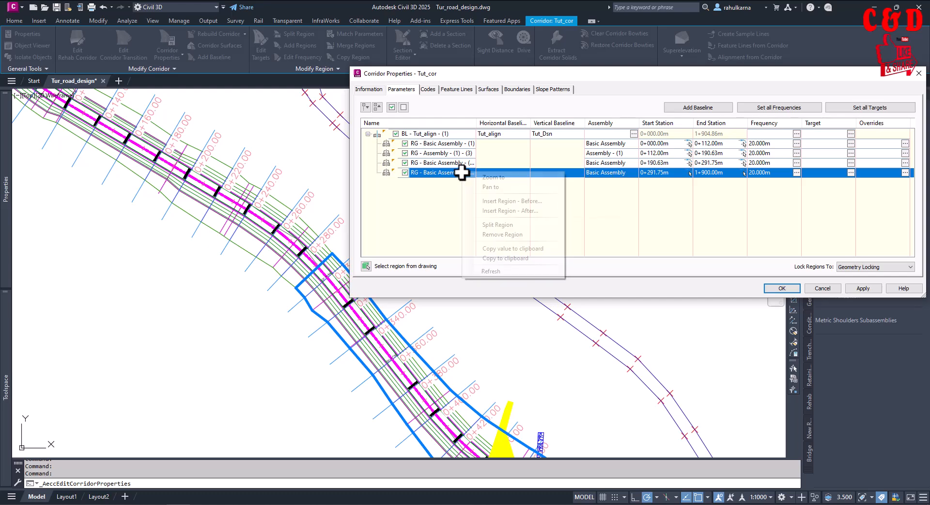
click(494, 234)
click(781, 289)
click(393, 230)
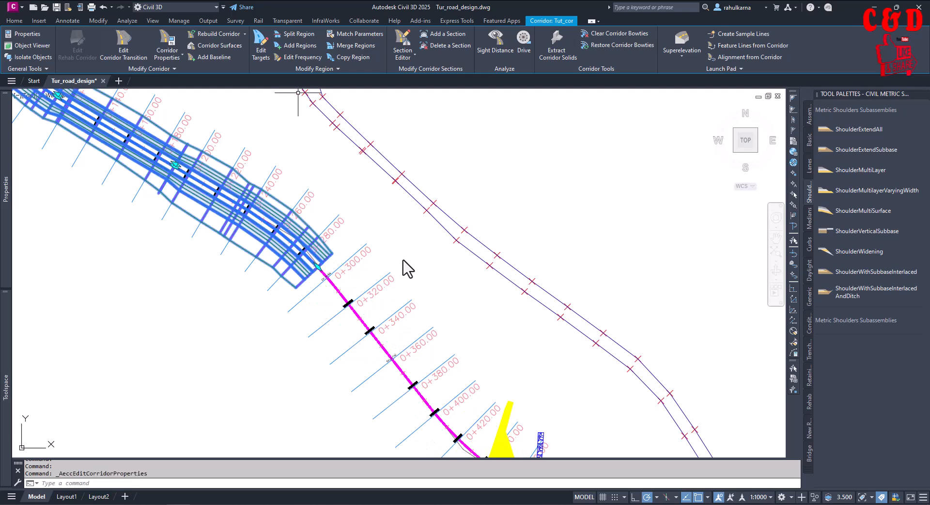
Step: Copy the Assembly - (1) region between 0+112.00 and 0+190.63 to the empty stretch from just before 0+340 to 0+413.46
scroll(452, 301, down, 3)
scroll(452, 302, down, 4)
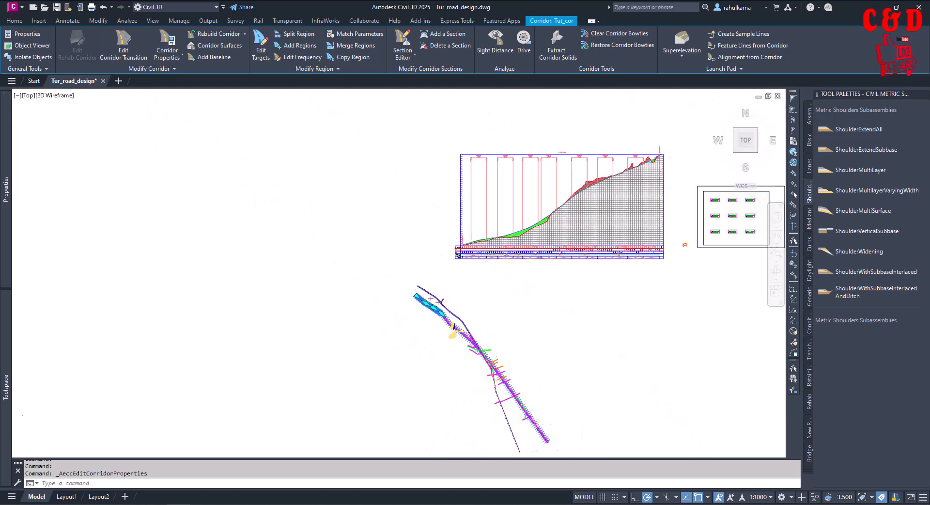
scroll(430, 264, up, 9)
scroll(451, 339, down, 2)
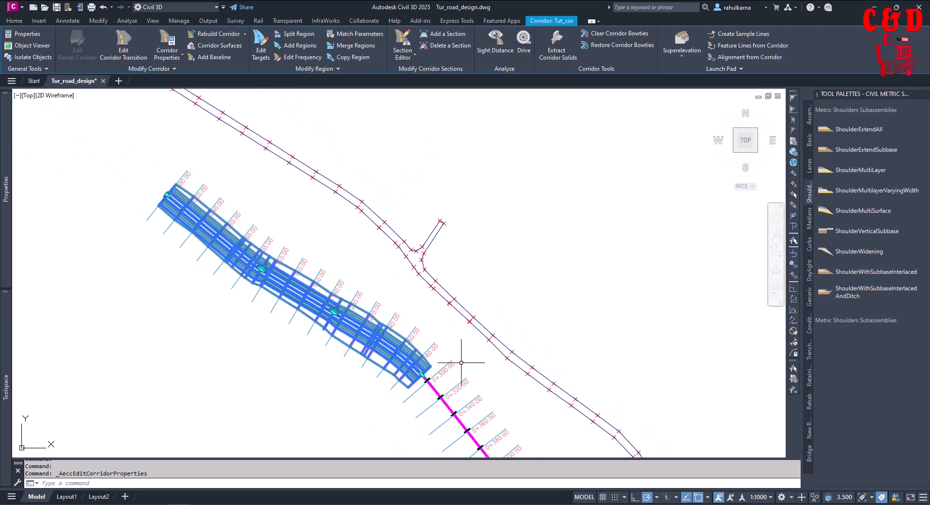
scroll(363, 278, up, 2)
middle_drag(363, 278, 364, 270)
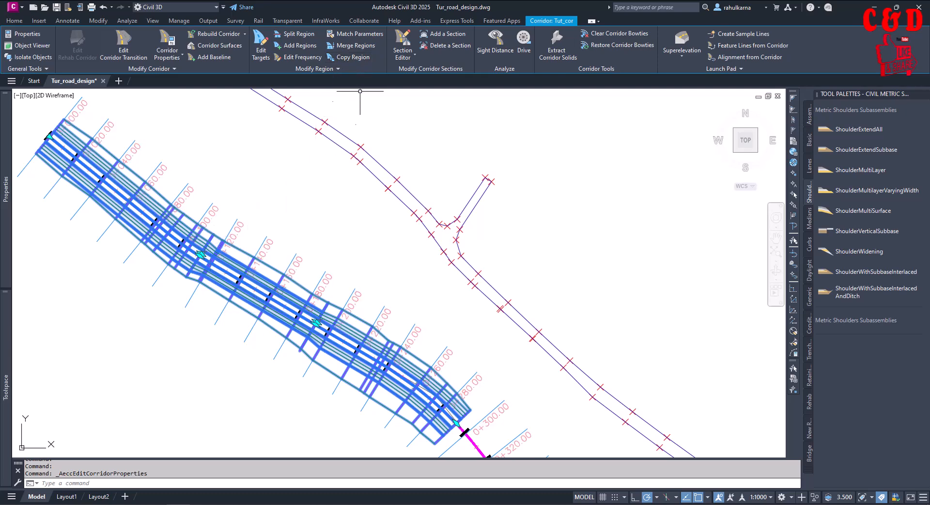
click(355, 58)
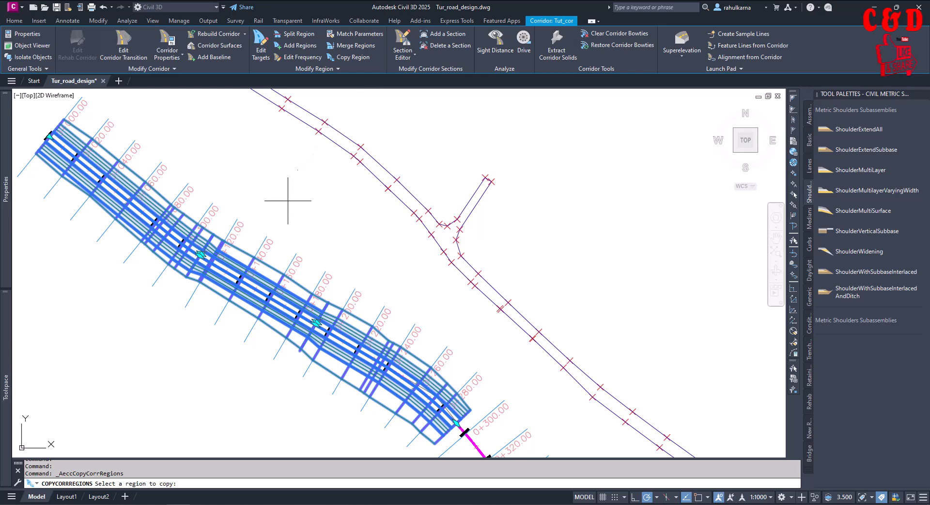
click(237, 262)
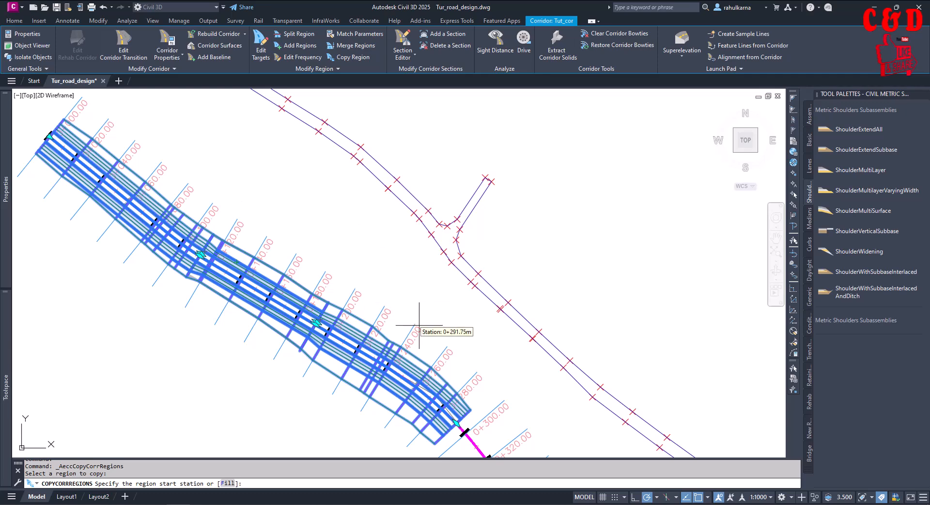
mouse_move(469, 424)
middle_down()
mouse_move(471, 405)
mouse_move(417, 339)
middle_up()
scroll(418, 339, up, 4)
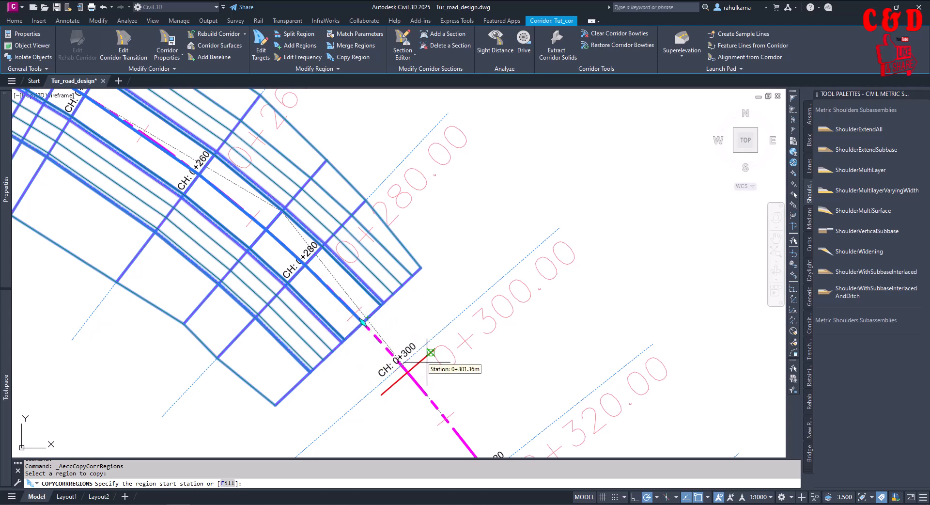
scroll(407, 238, down, 6)
middle_drag(485, 276, 412, 197)
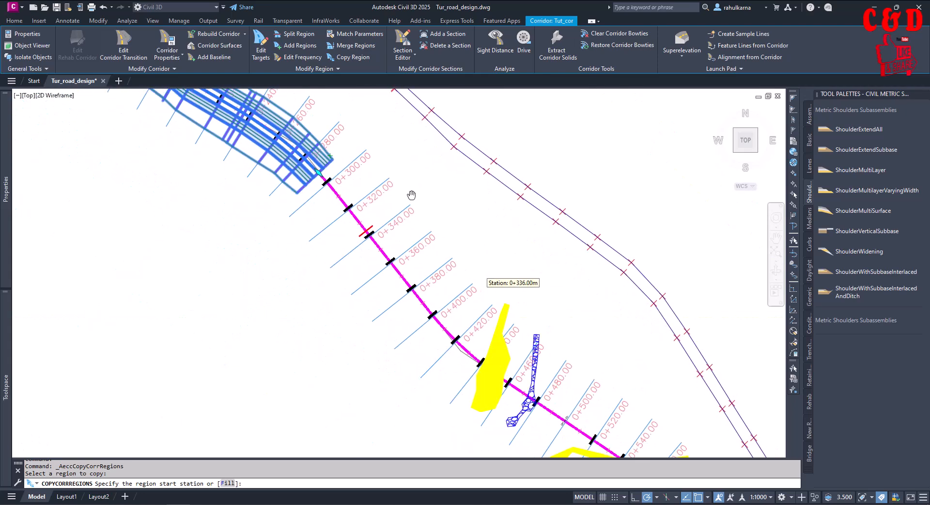
click(390, 236)
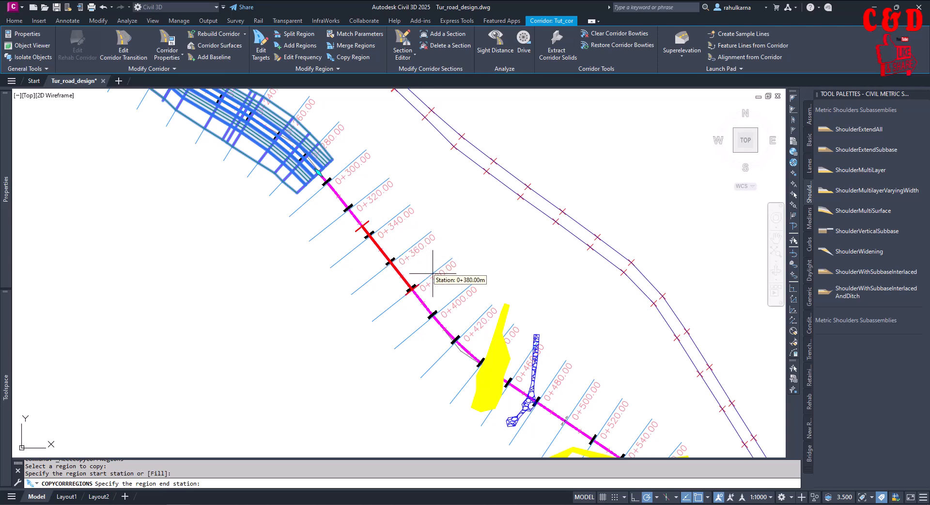
middle_drag(480, 298, 398, 221)
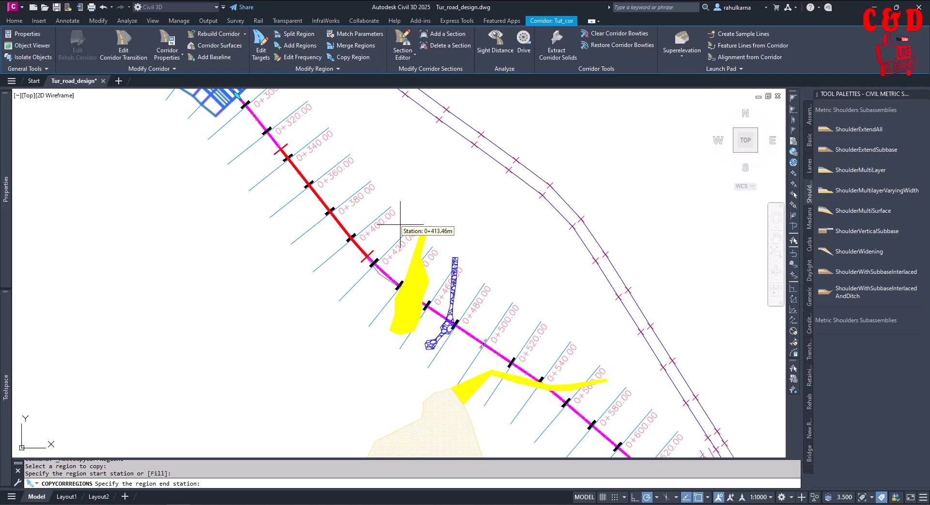
click(400, 225)
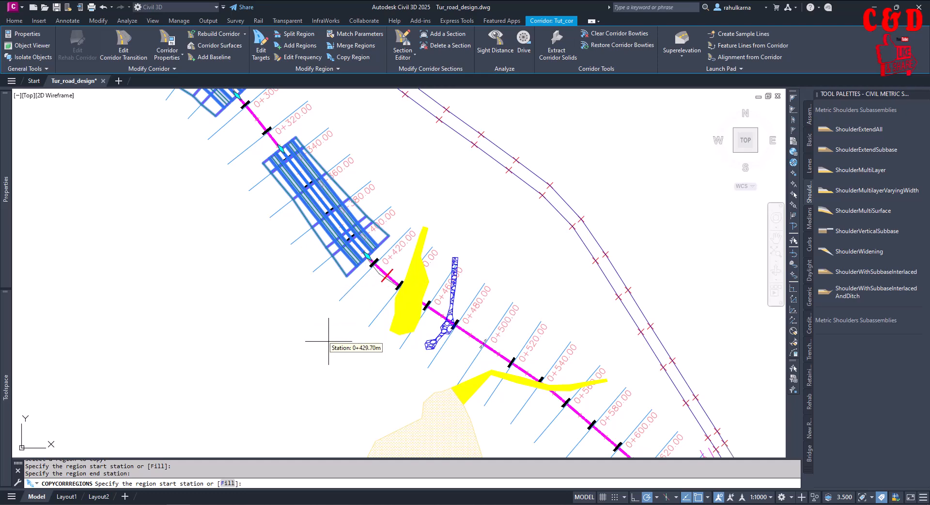
Step: Examine the copied region against the source regions, the assemblies and the remaining alignment, and end the region copying
scroll(334, 394, down, 2)
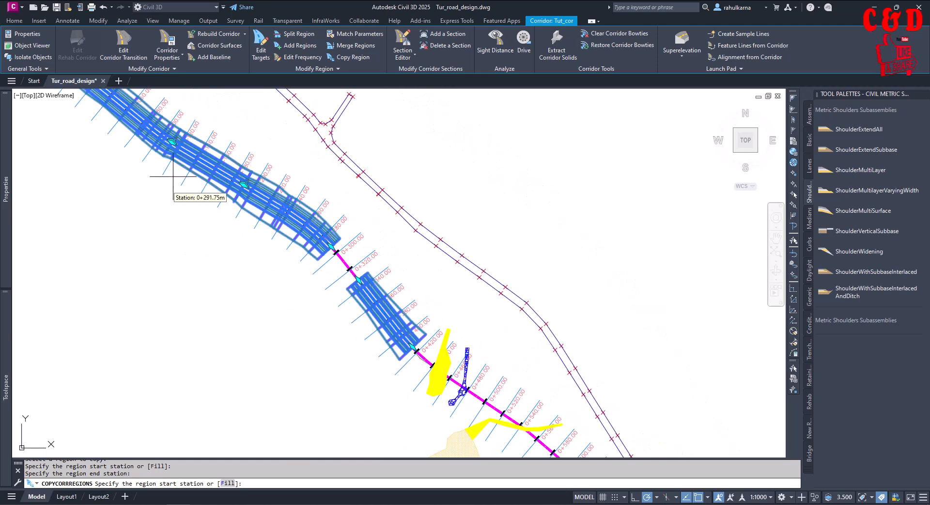
scroll(200, 159, up, 2)
scroll(136, 300, down, 5)
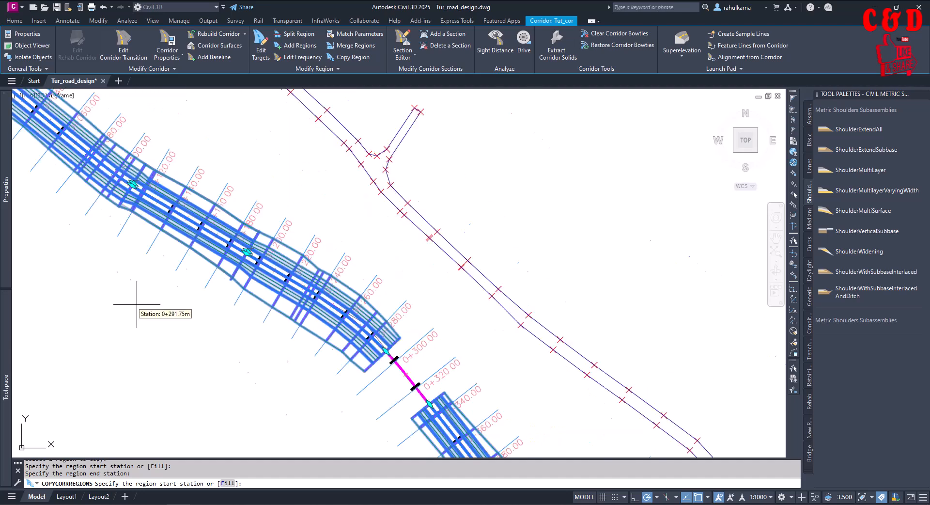
middle_drag(564, 208, 324, 319)
scroll(294, 317, down, 7)
scroll(416, 283, up, 6)
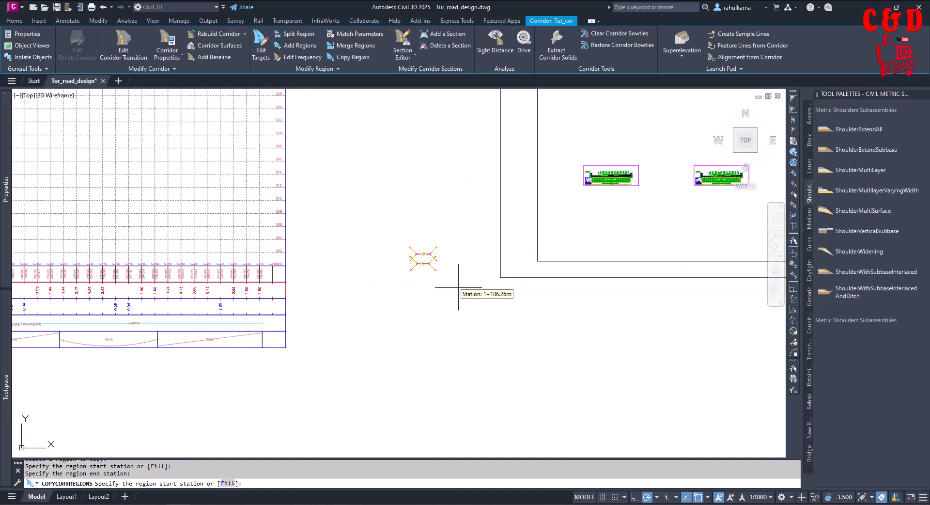
scroll(467, 298, down, 5)
scroll(357, 303, up, 6)
scroll(322, 234, up, 3)
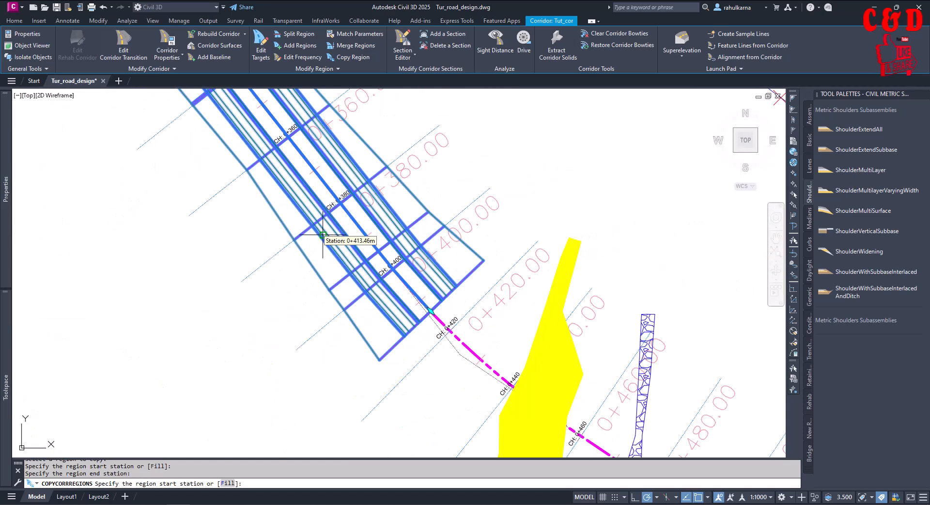
scroll(415, 356, down, 2)
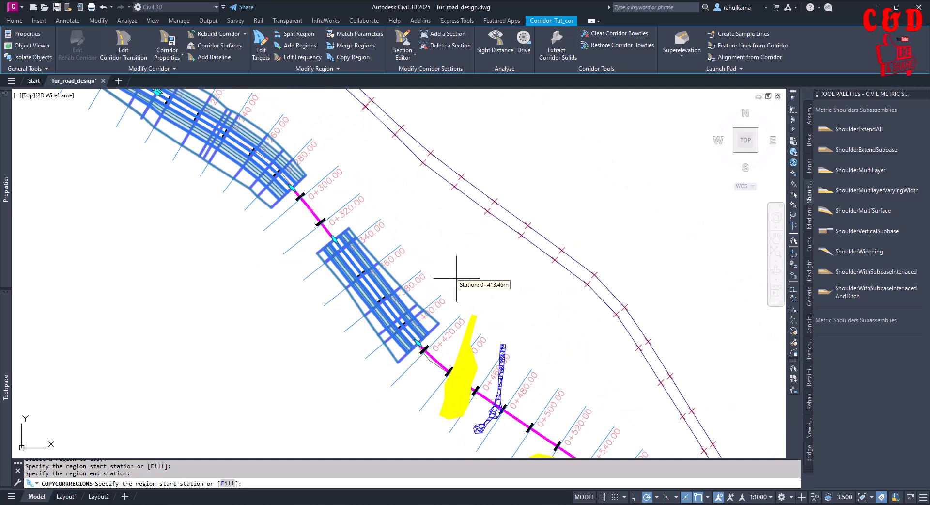
scroll(458, 275, down, 2)
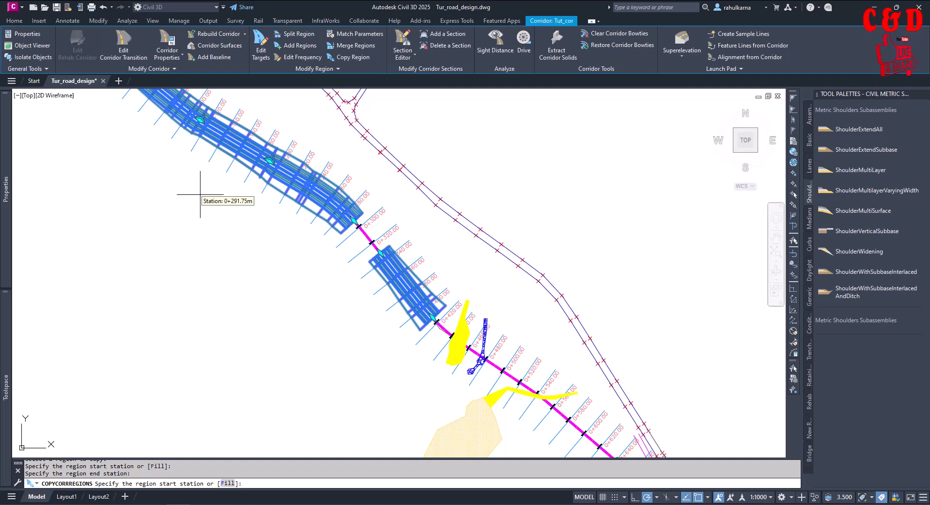
mouse_move(511, 325)
middle_down()
mouse_move(334, 225)
mouse_move(321, 197)
mouse_move(327, 215)
middle_up()
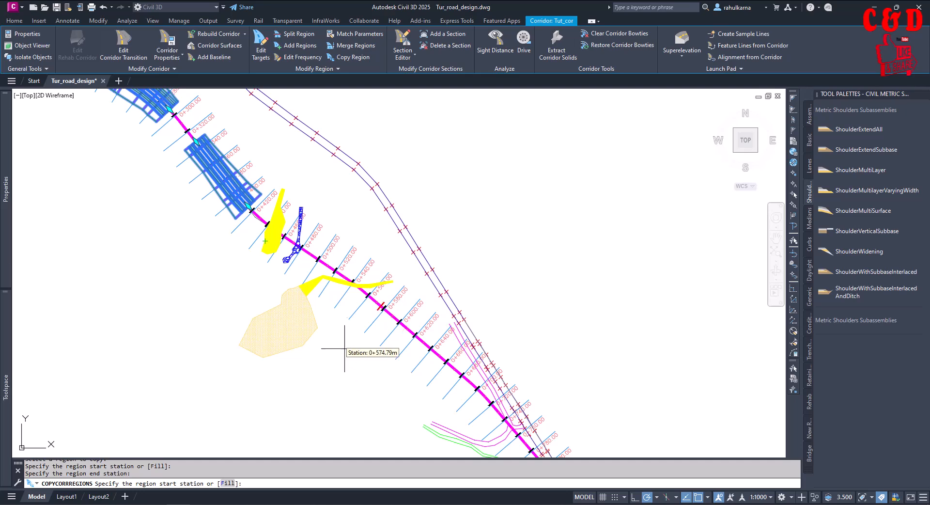
scroll(281, 166, up, 3)
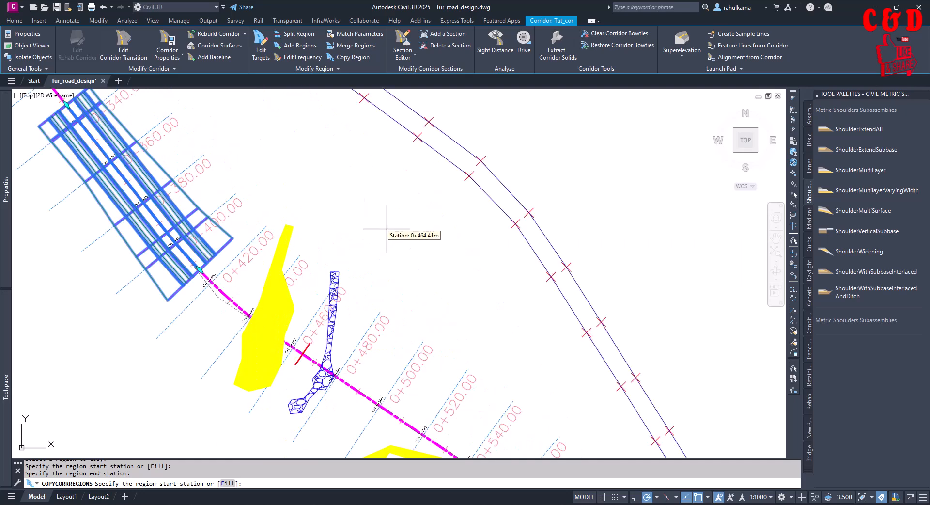
key(Escape)
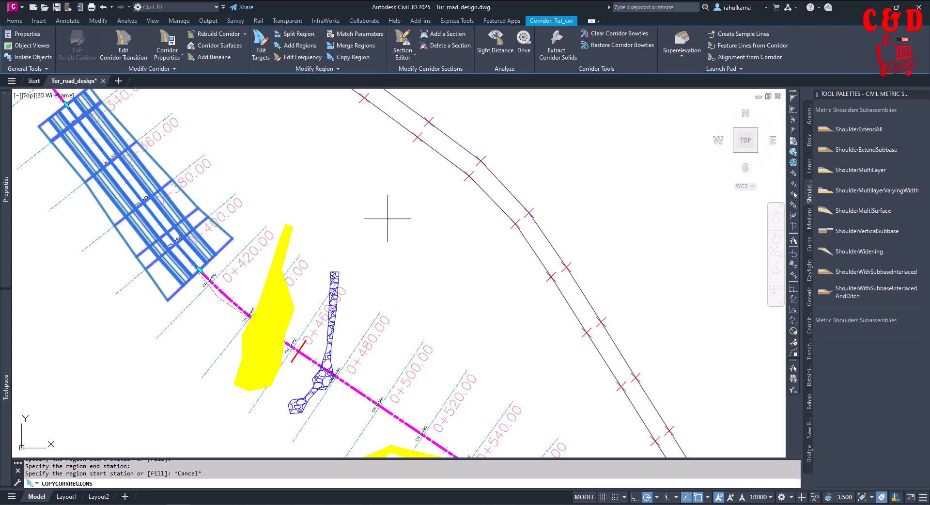
key(Escape)
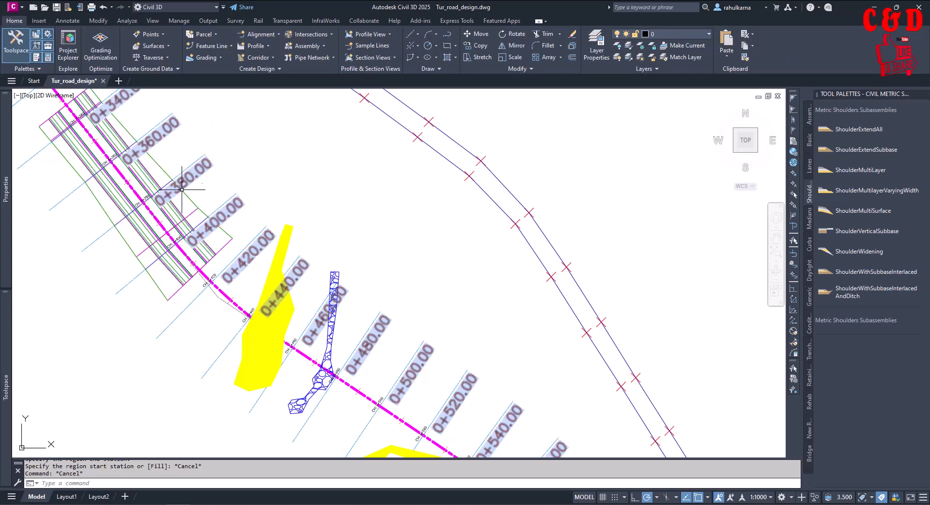
Step: Hide the copied corridor region between just before 0+340 and 0+413.46
click(159, 164)
scroll(398, 311, down, 6)
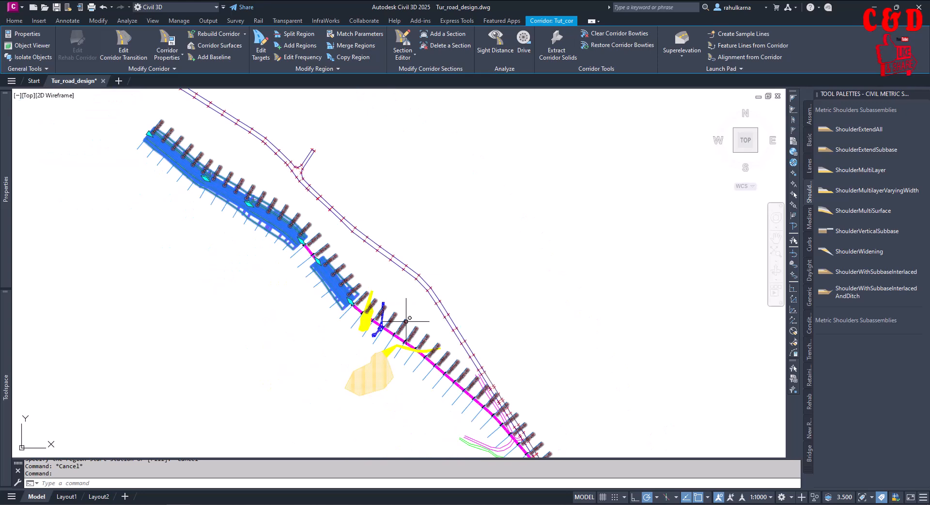
scroll(266, 166, up, 4)
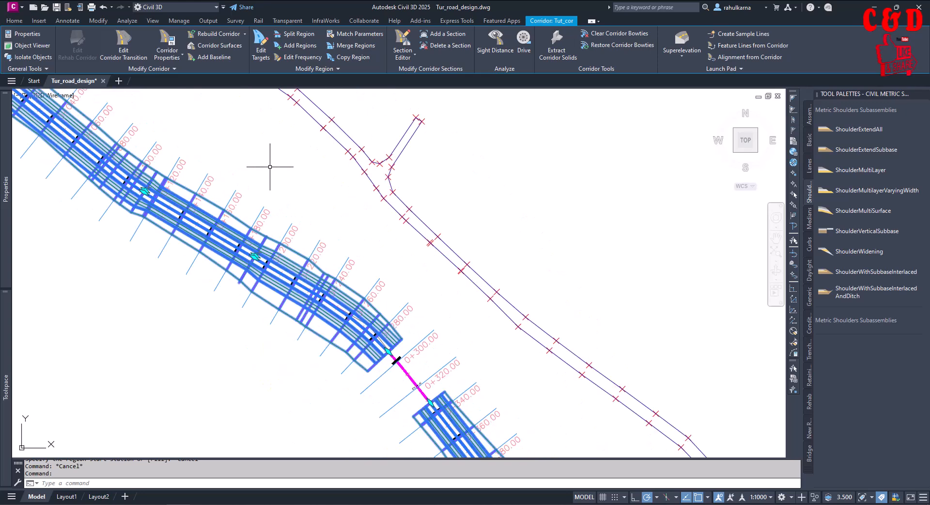
click(327, 70)
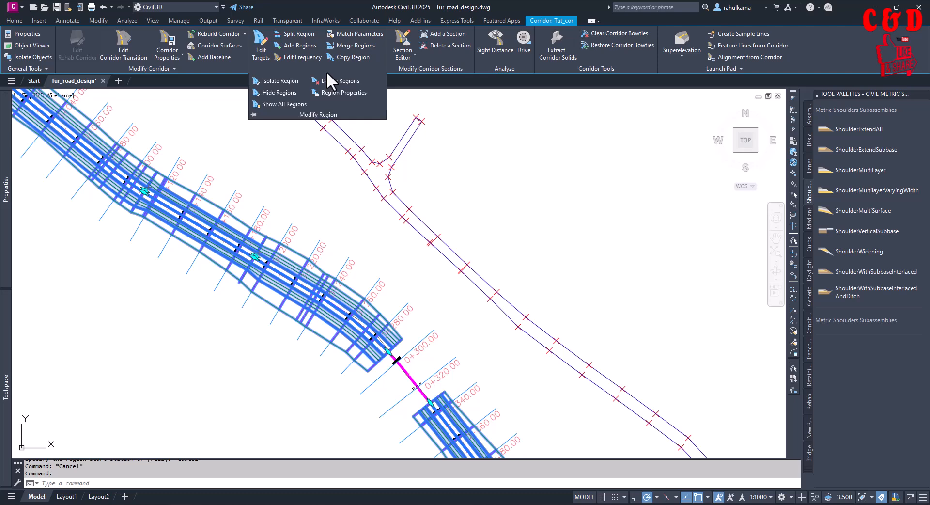
click(282, 92)
scroll(315, 213, down, 5)
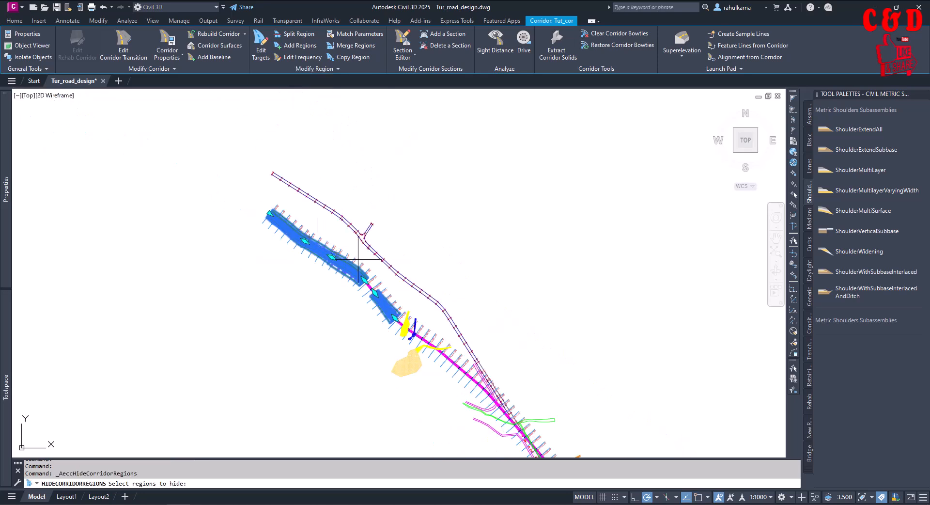
scroll(357, 293, up, 6)
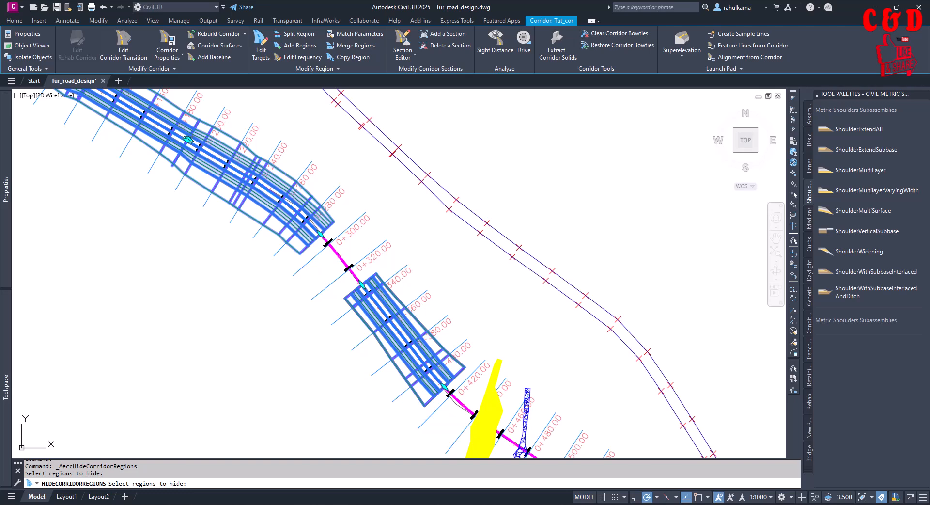
key(Return)
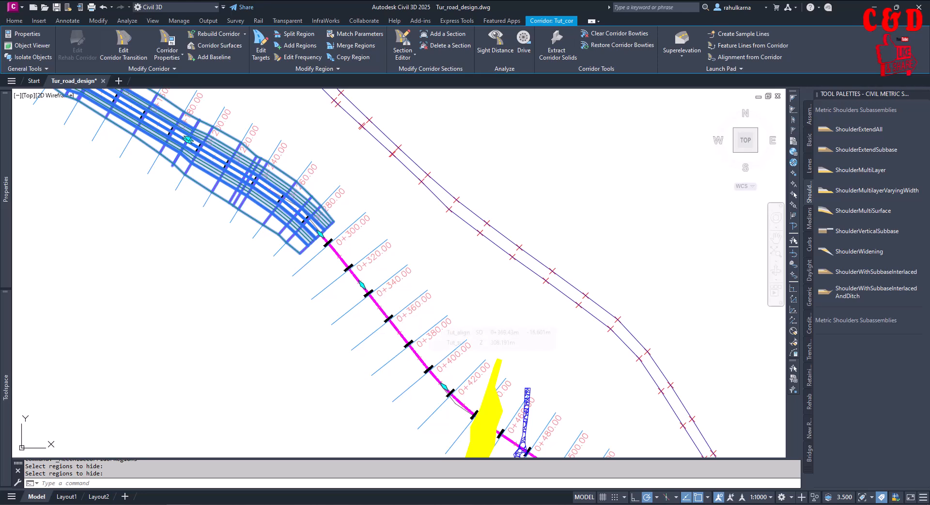
Step: Undo the hiding of the copied region and deselect the corridor
key(ctrl+z)
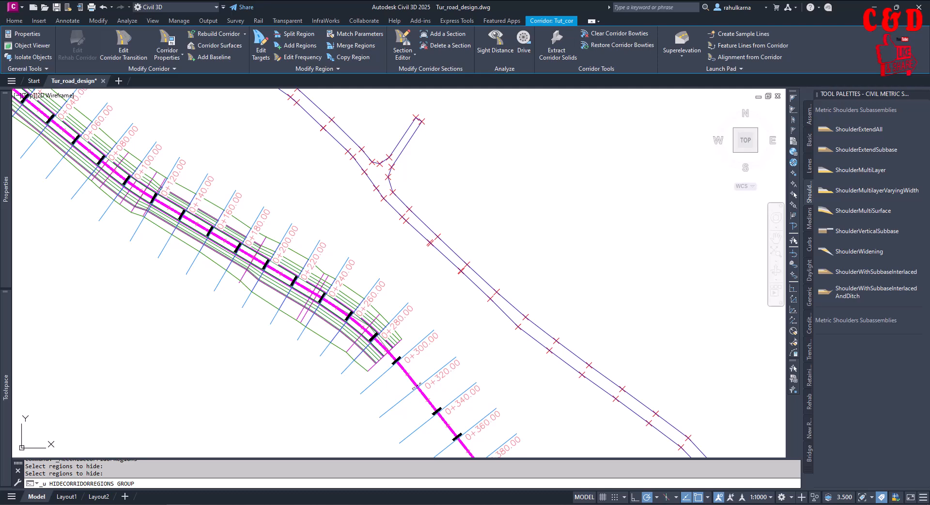
key(Escape)
scroll(425, 326, down, 4)
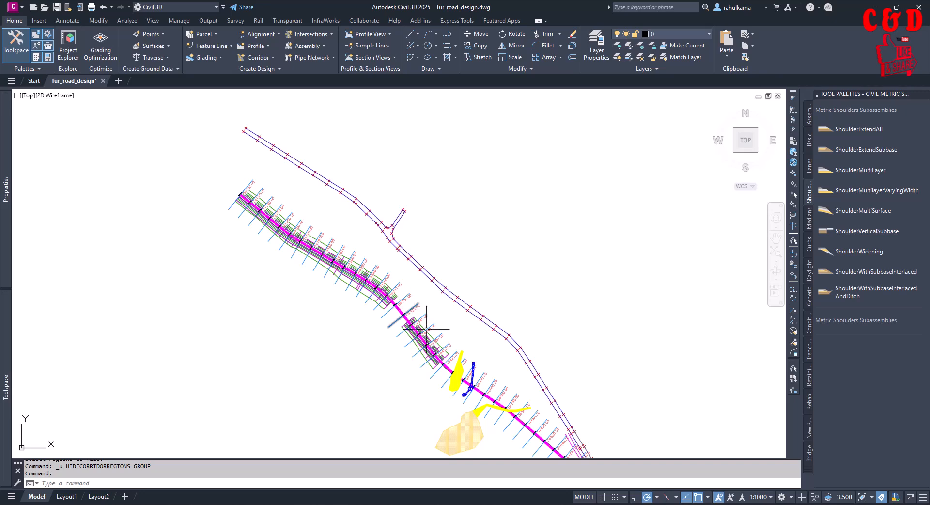
scroll(425, 326, up, 4)
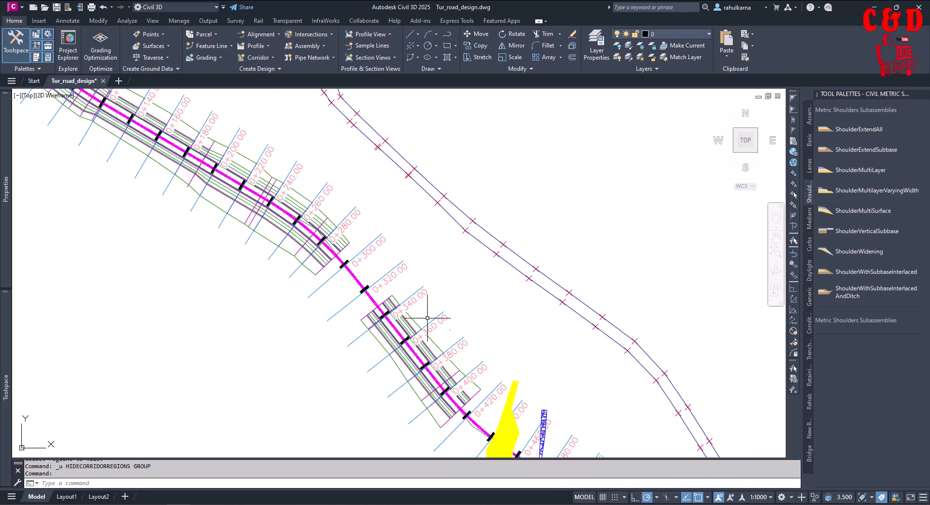
Step: Select the corridor and hide its separate region between just before 0+340 and 0+413.46 once more
click(308, 196)
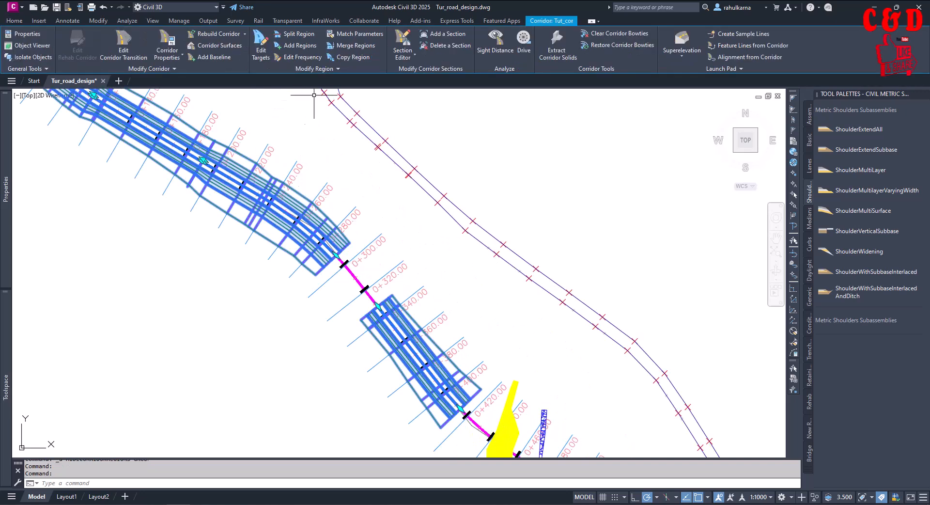
click(322, 69)
click(280, 92)
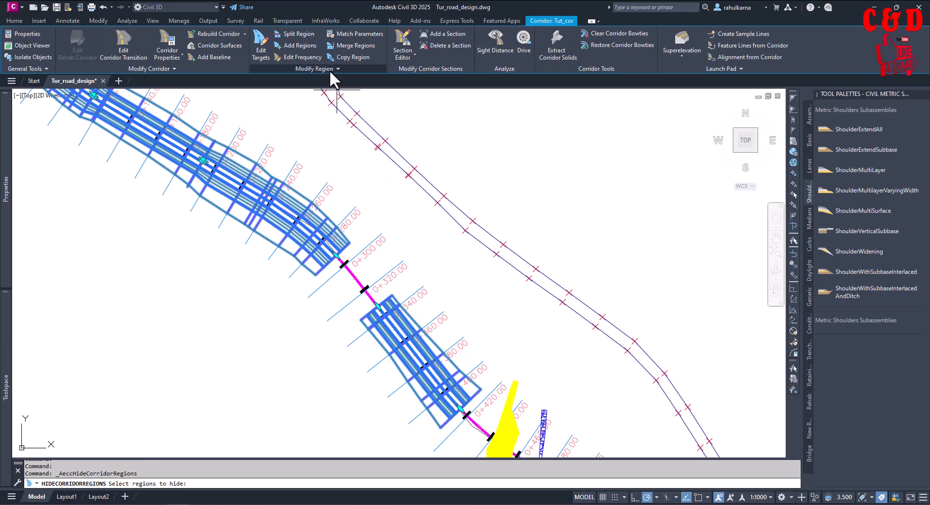
click(313, 69)
click(281, 91)
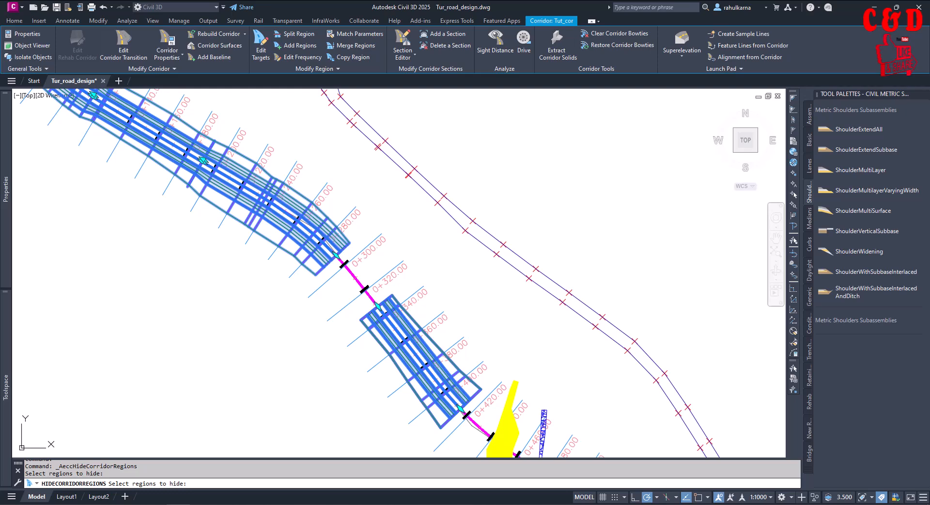
click(415, 322)
key(Return)
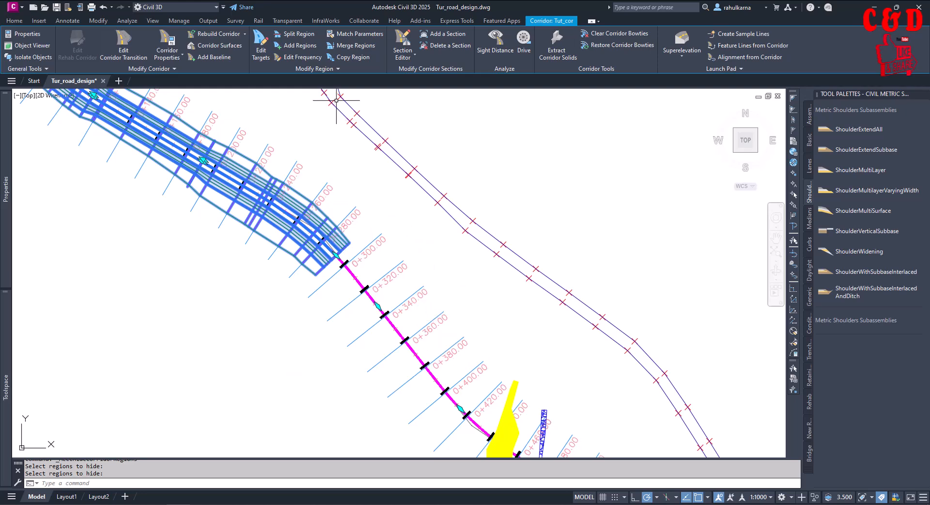
Step: Isolate the corridor region between 0+112.00 and 0+190.63
scroll(401, 202, down, 3)
scroll(404, 306, up, 2)
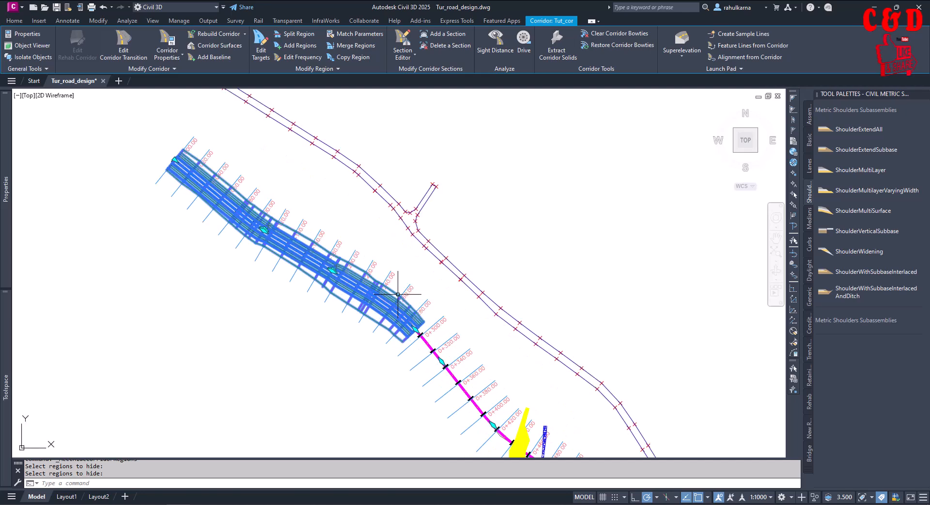
scroll(448, 306, down, 2)
middle_drag(460, 323, 439, 296)
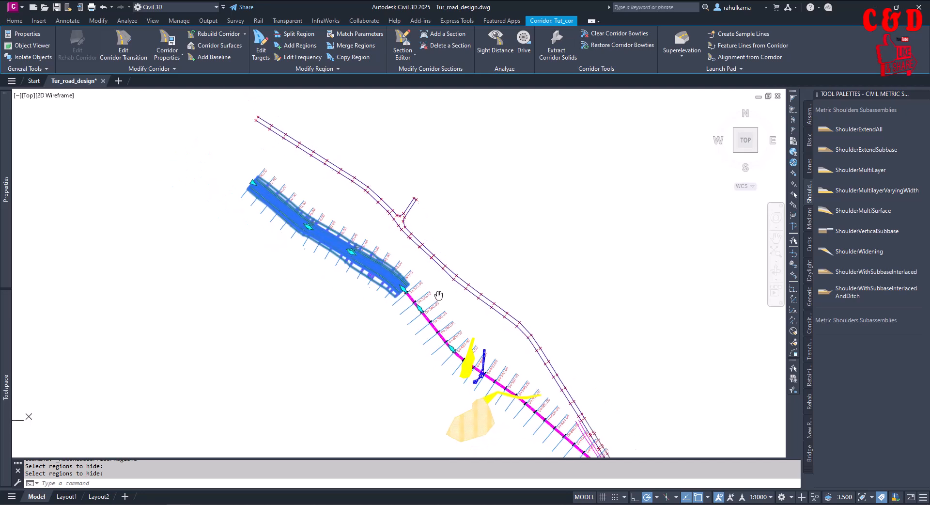
scroll(347, 194, up, 2)
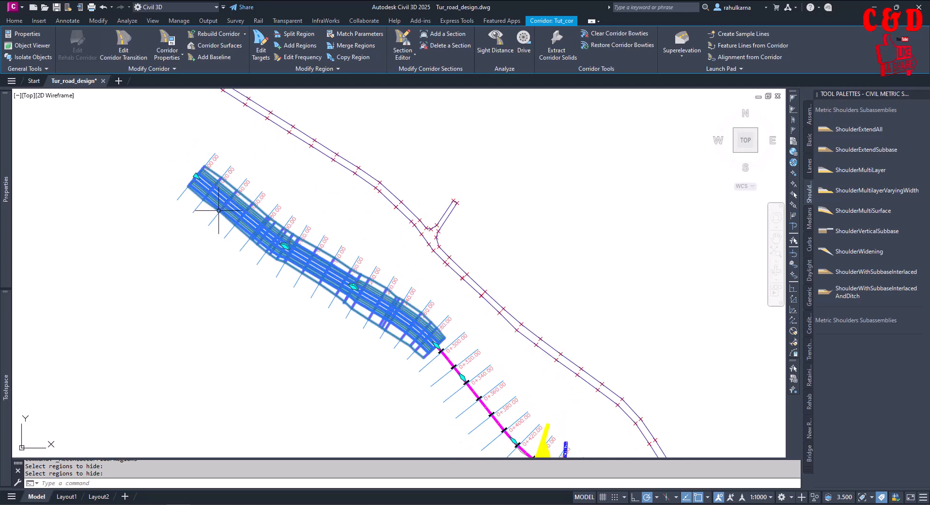
scroll(239, 203, up, 2)
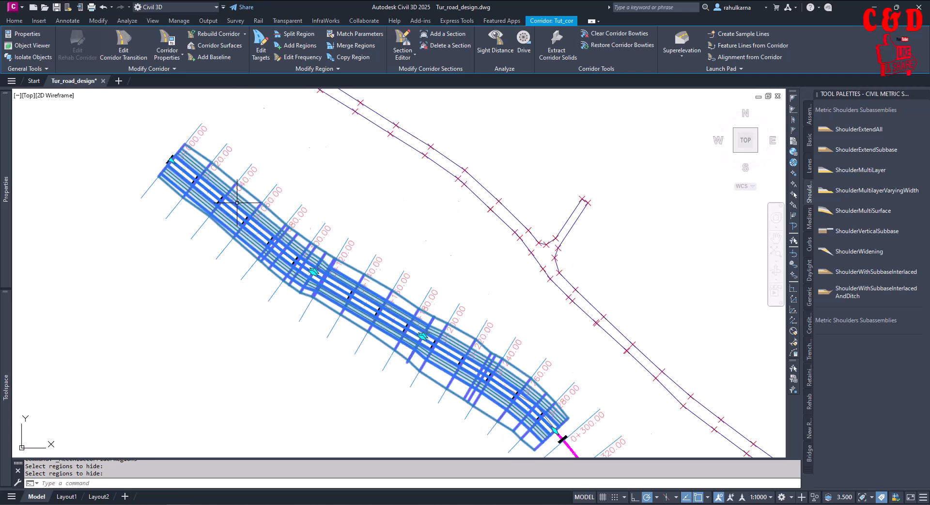
middle_drag(302, 159, 302, 172)
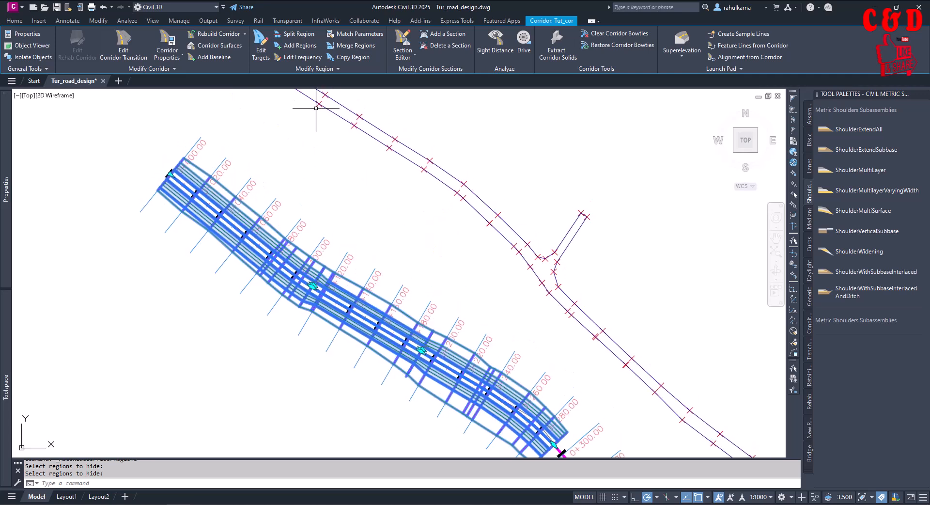
click(324, 68)
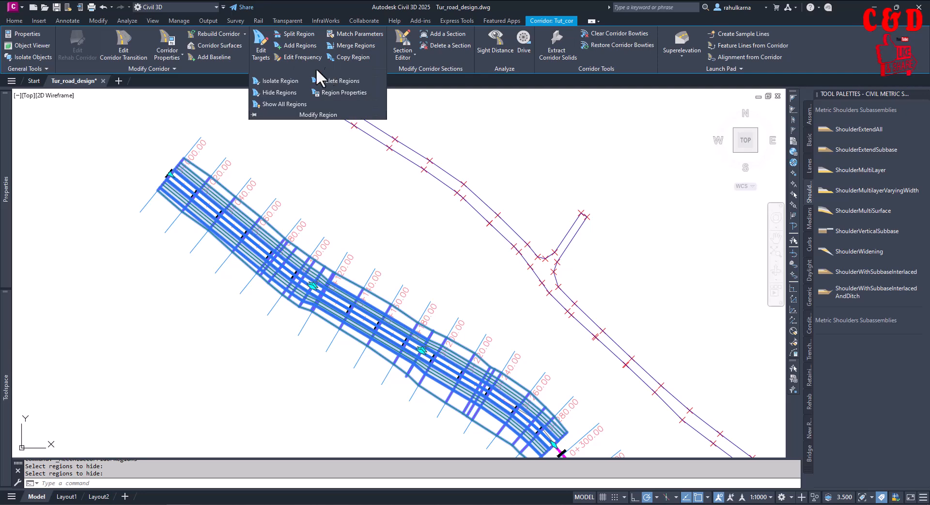
click(276, 80)
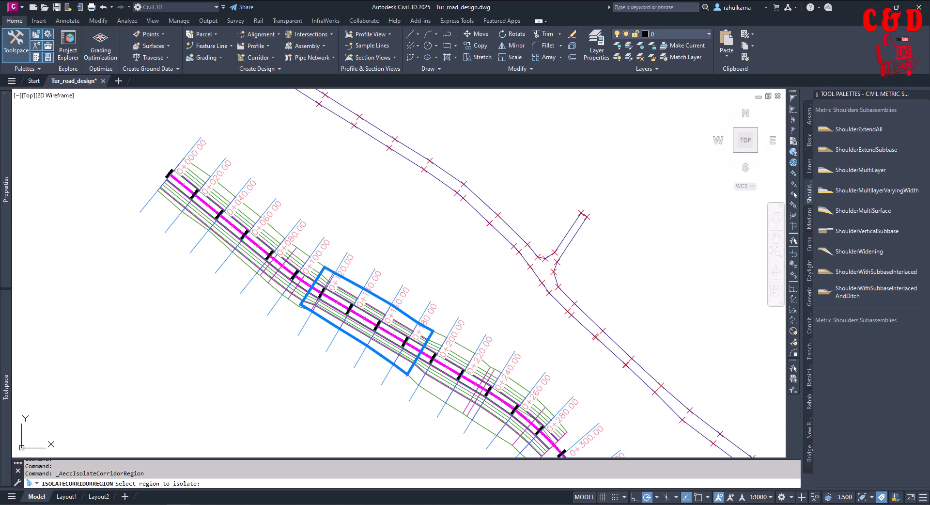
click(378, 304)
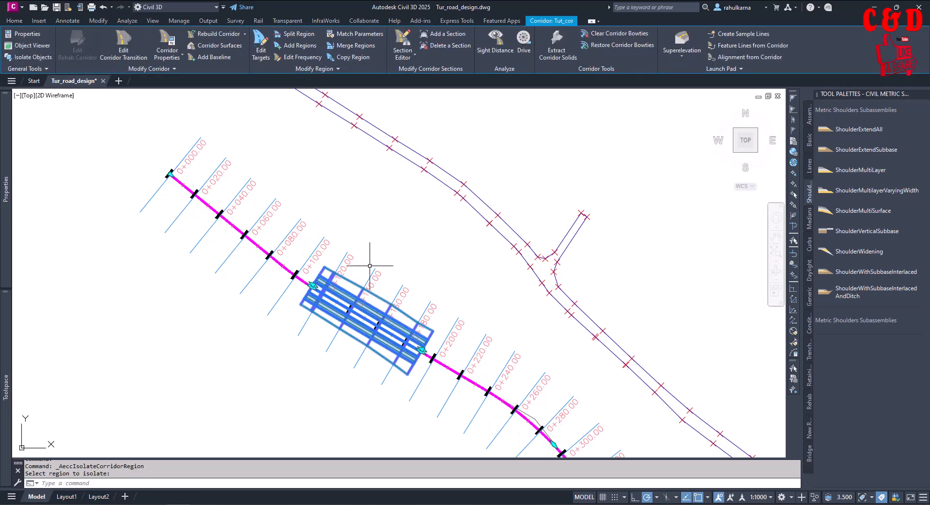
Step: Show all of the corridor's regions again, including the hidden one
scroll(378, 304, down, 8)
scroll(394, 251, up, 8)
middle_drag(484, 247, 417, 258)
middle_drag(467, 222, 415, 236)
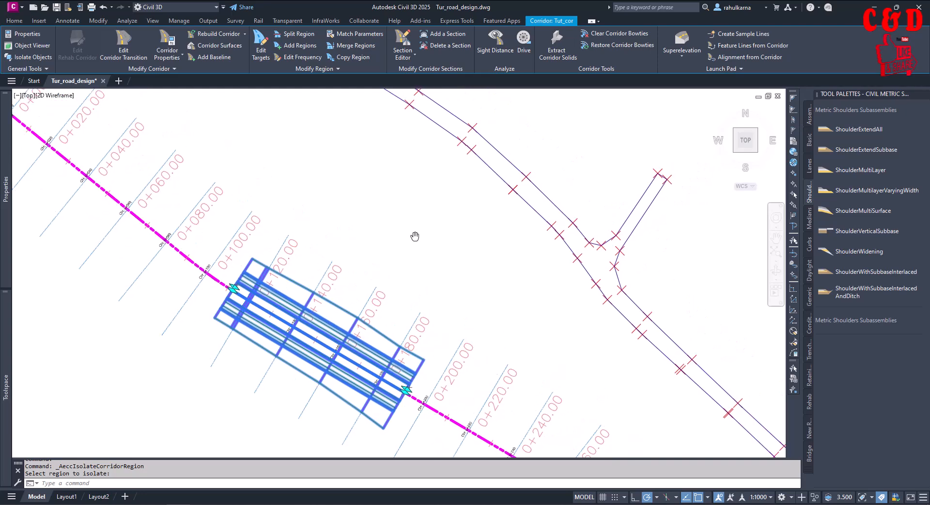
click(330, 70)
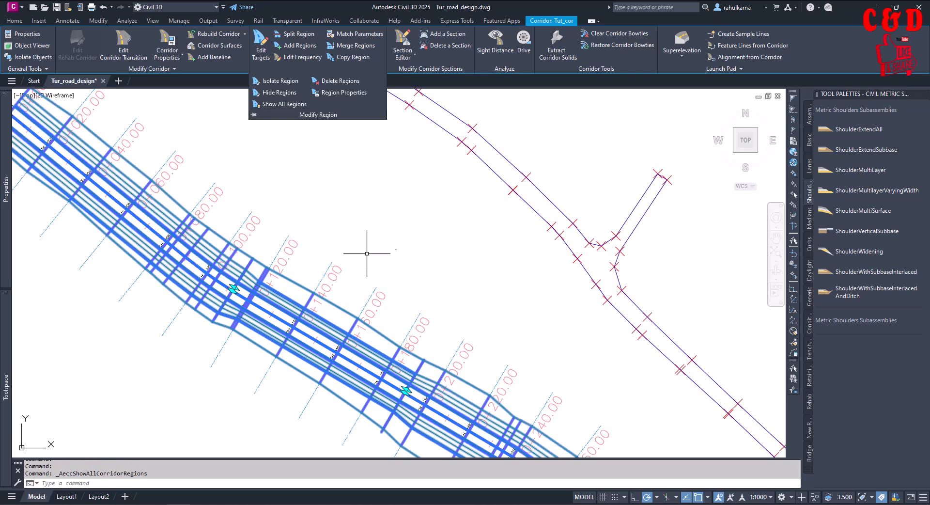
scroll(381, 255, down, 7)
scroll(383, 254, up, 6)
middle_drag(414, 260, 358, 236)
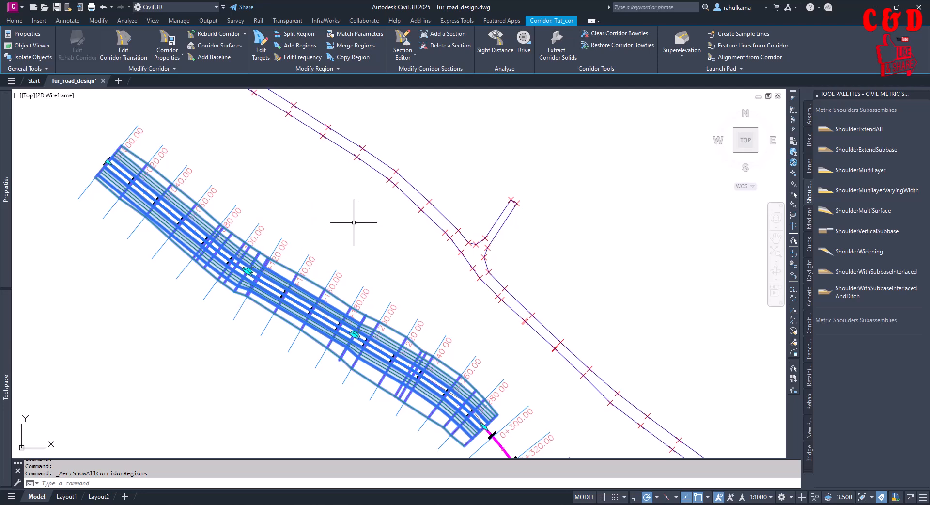
middle_drag(371, 238, 352, 237)
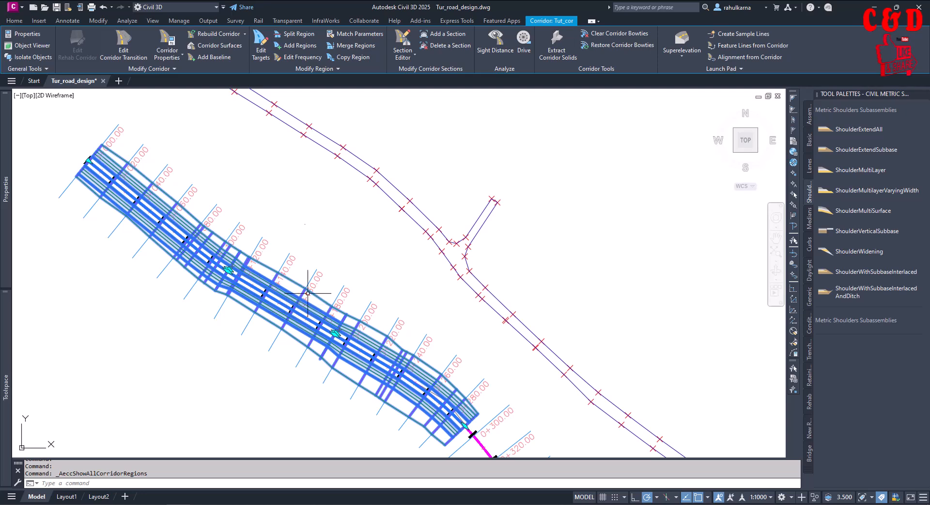
Step: Merge the 0+112.00 to 0+190.63 region into the first region from 0+000, copying the first region's assembly to the other regions
click(356, 46)
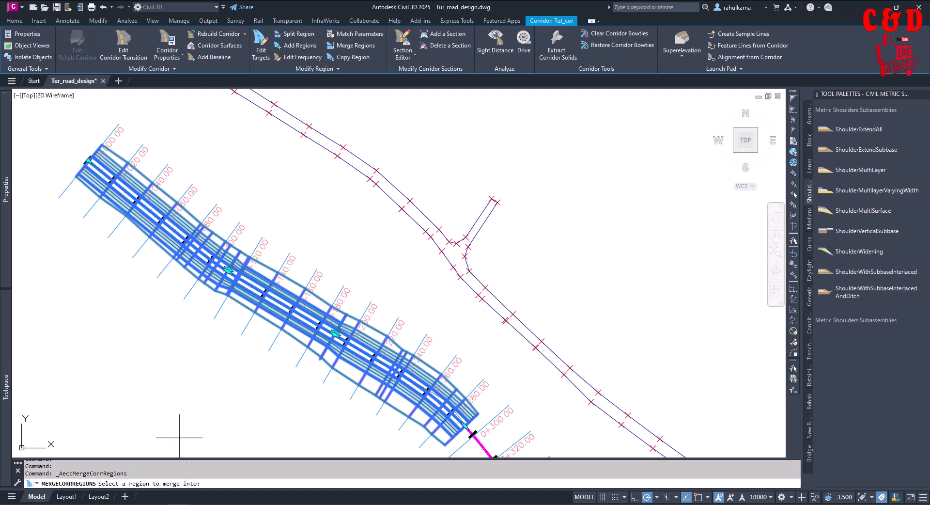
scroll(357, 249, up, 2)
mouse_move(357, 245)
middle_down()
mouse_move(348, 251)
mouse_move(381, 256)
mouse_move(386, 243)
mouse_move(401, 240)
middle_up()
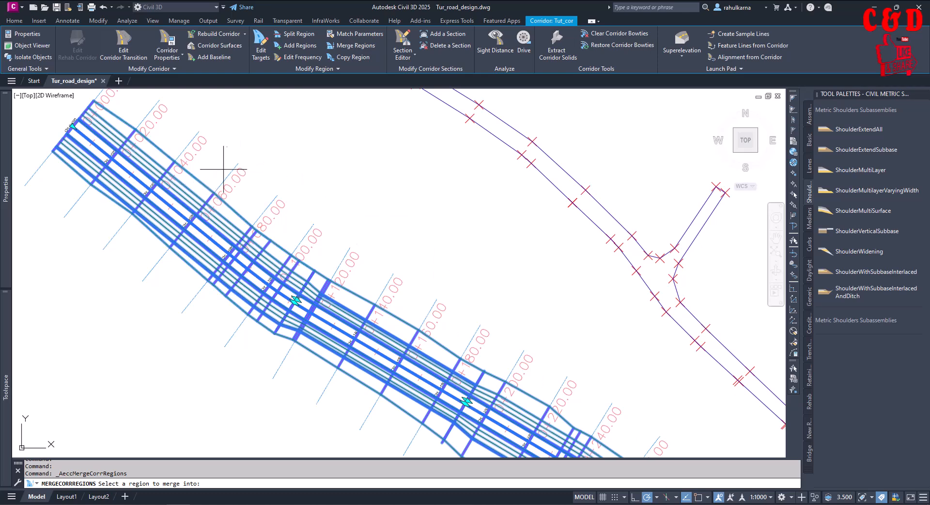
click(195, 182)
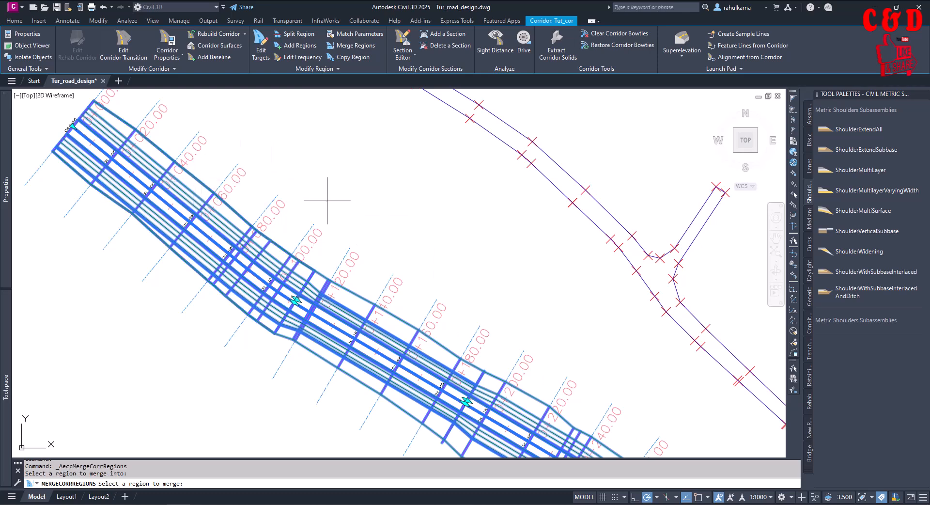
click(356, 297)
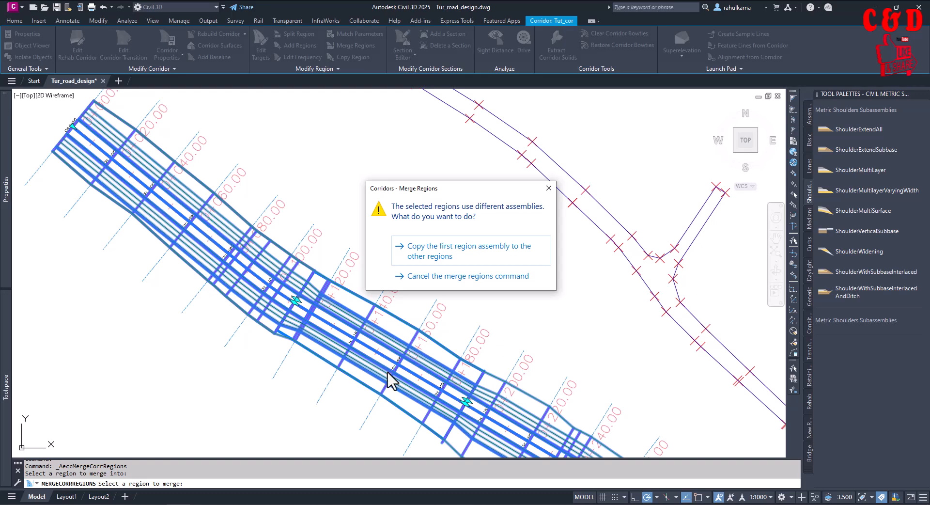
click(477, 254)
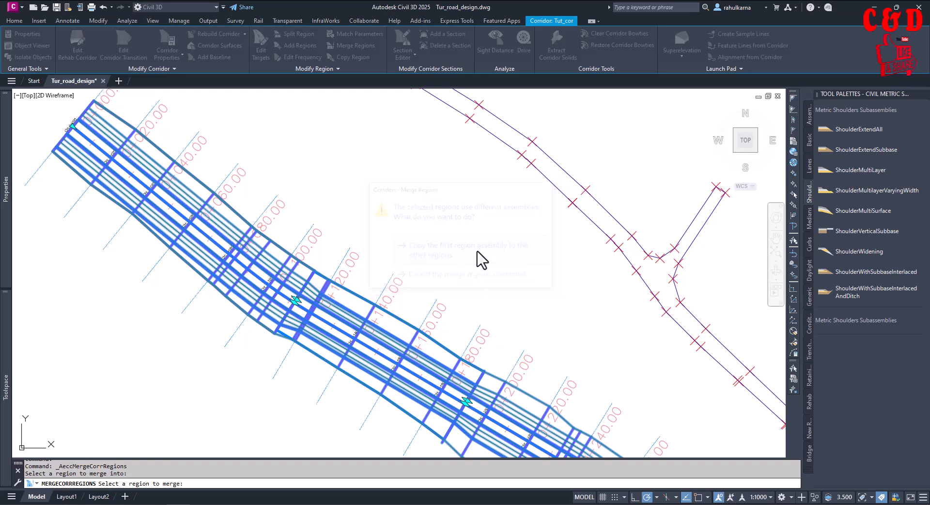
middle_drag(396, 235, 385, 204)
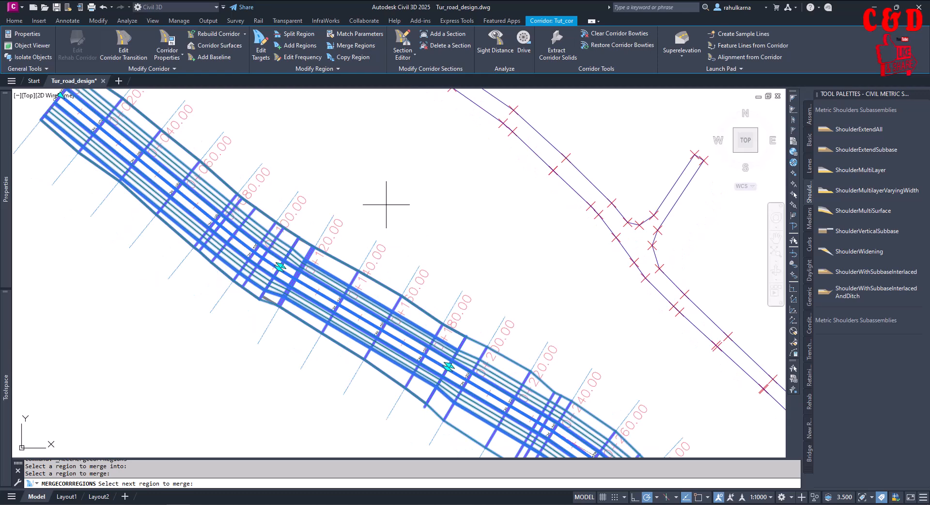
key(Return)
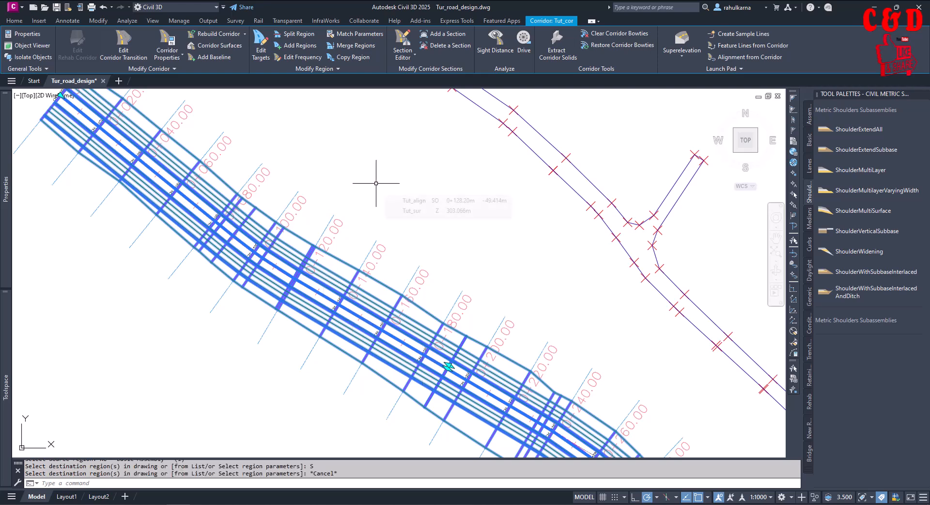
Step: Clear the current selection and select the corridor again at the merged first region
middle_drag(376, 183, 409, 210)
key(Escape)
click(292, 235)
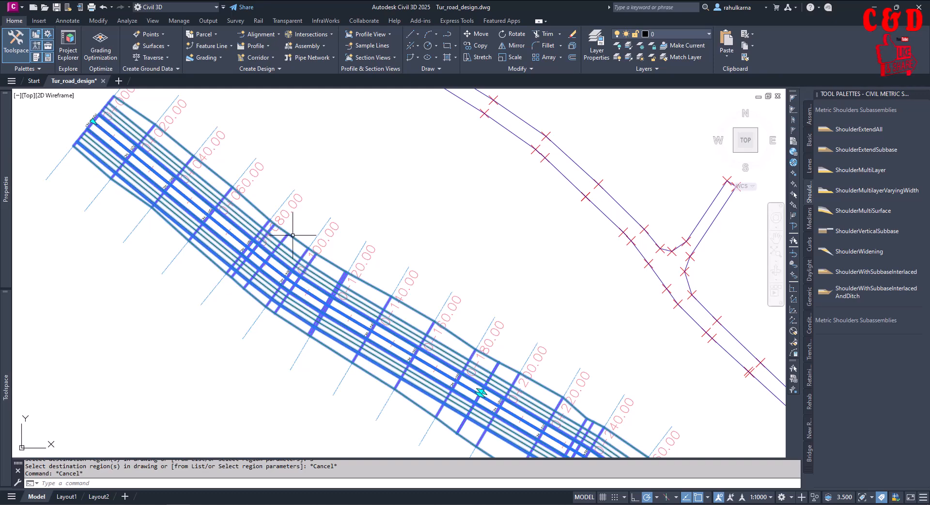